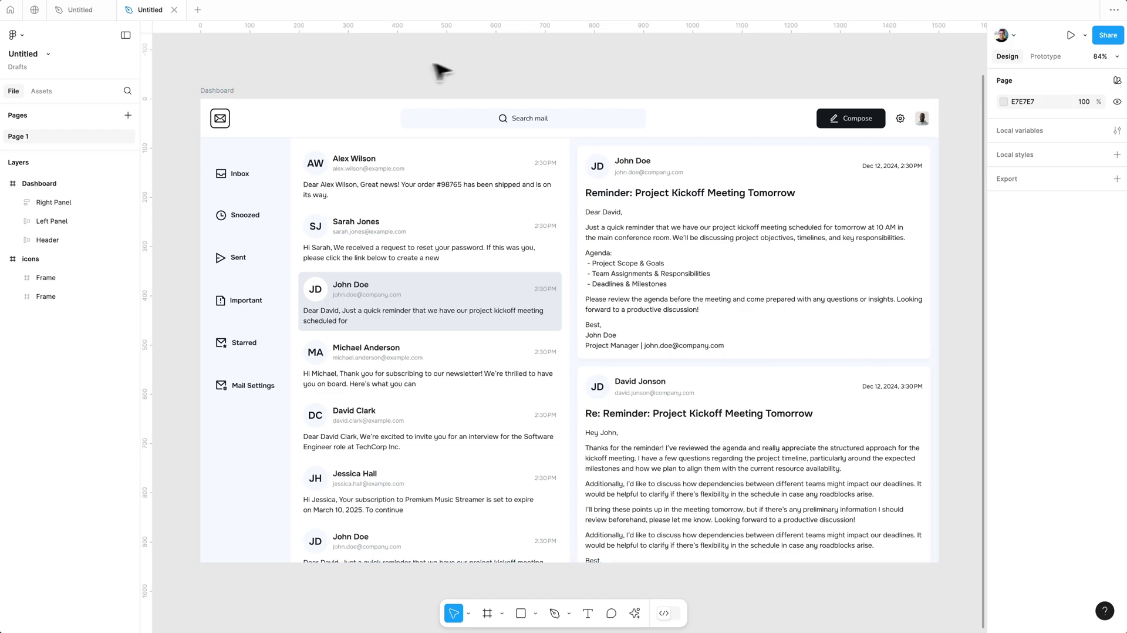
# - Inspect the Right Panel, Left Panel and Header frames that make up the Dashboard layout
pyautogui.click(410, 232)
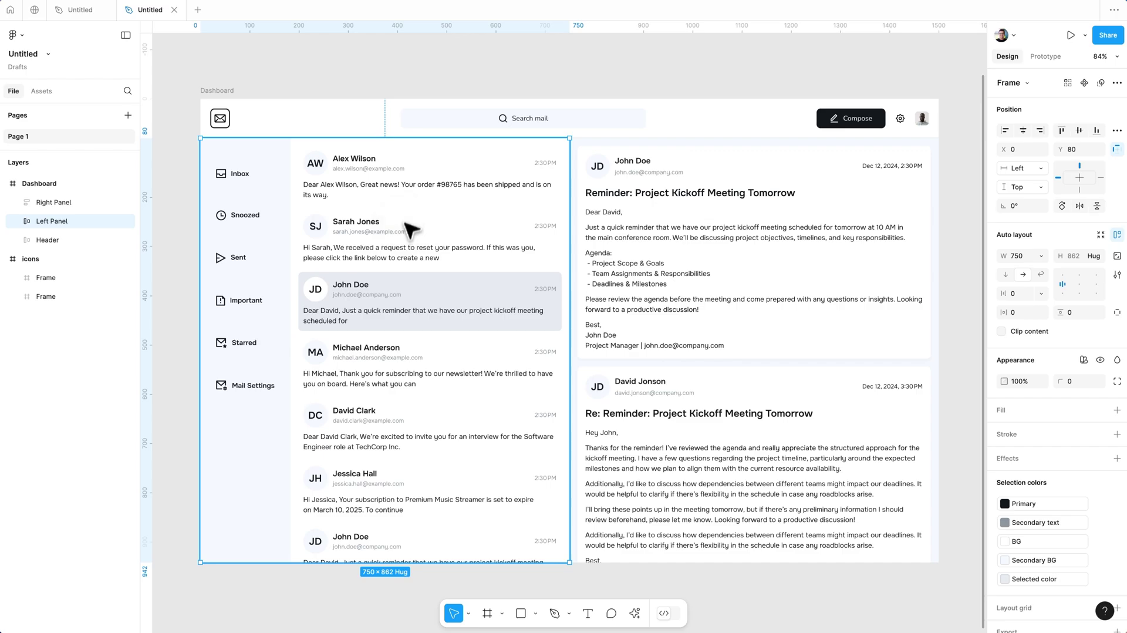
pyautogui.click(483, 48)
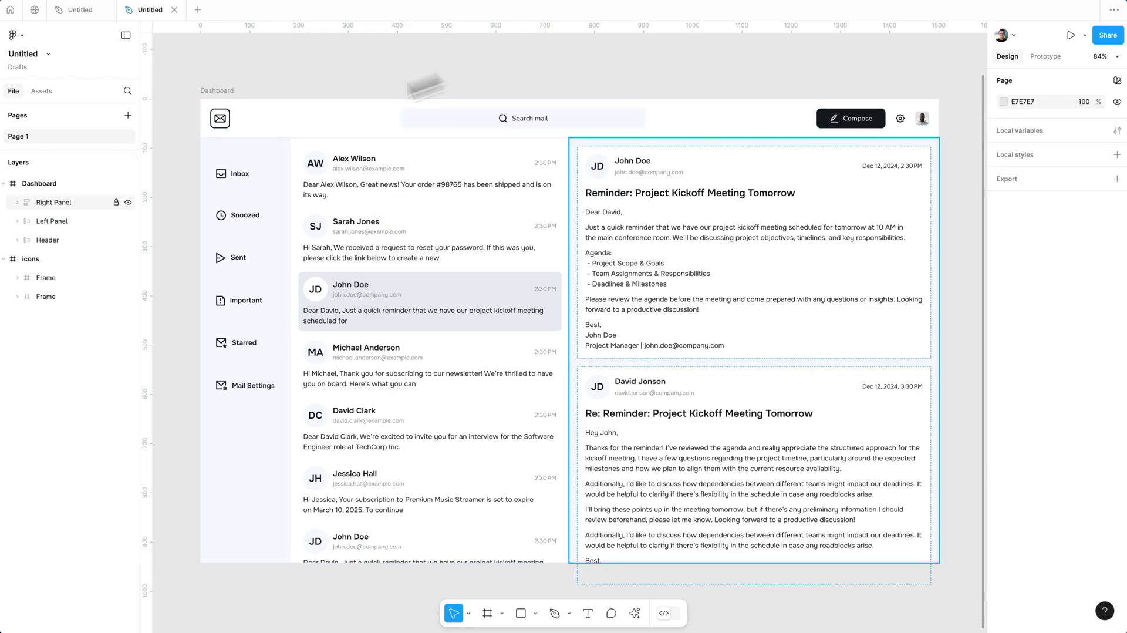
pyautogui.click(79, 203)
pyautogui.click(79, 224)
pyautogui.click(78, 241)
pyautogui.press('Escape')
pyautogui.click(323, 130)
pyautogui.click(330, 219)
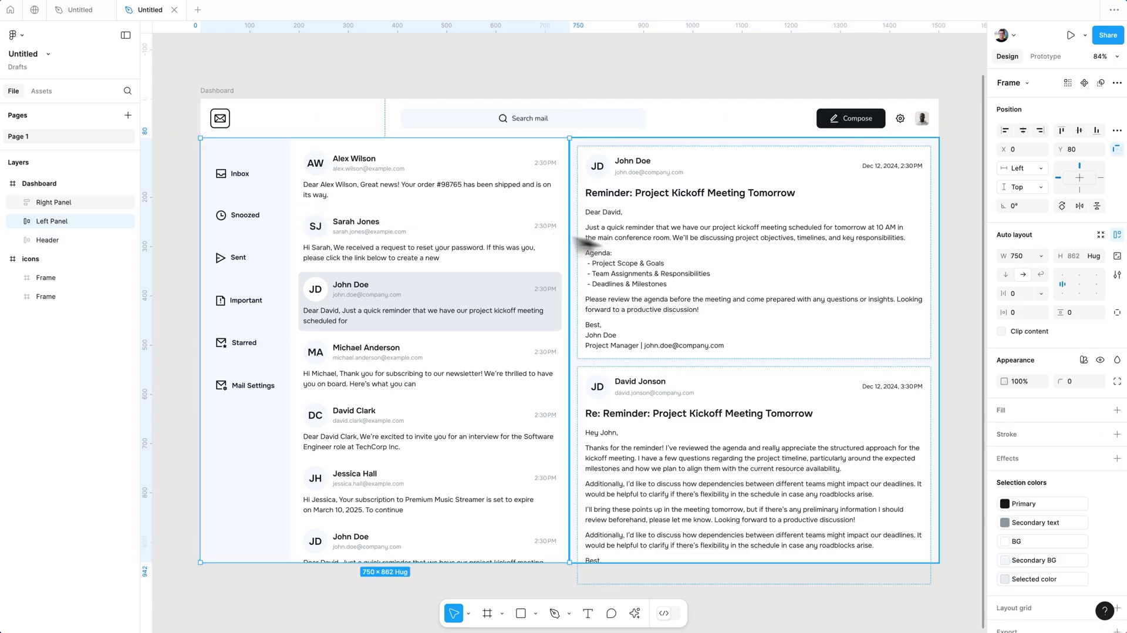
pyautogui.click(685, 252)
pyautogui.click(327, 189)
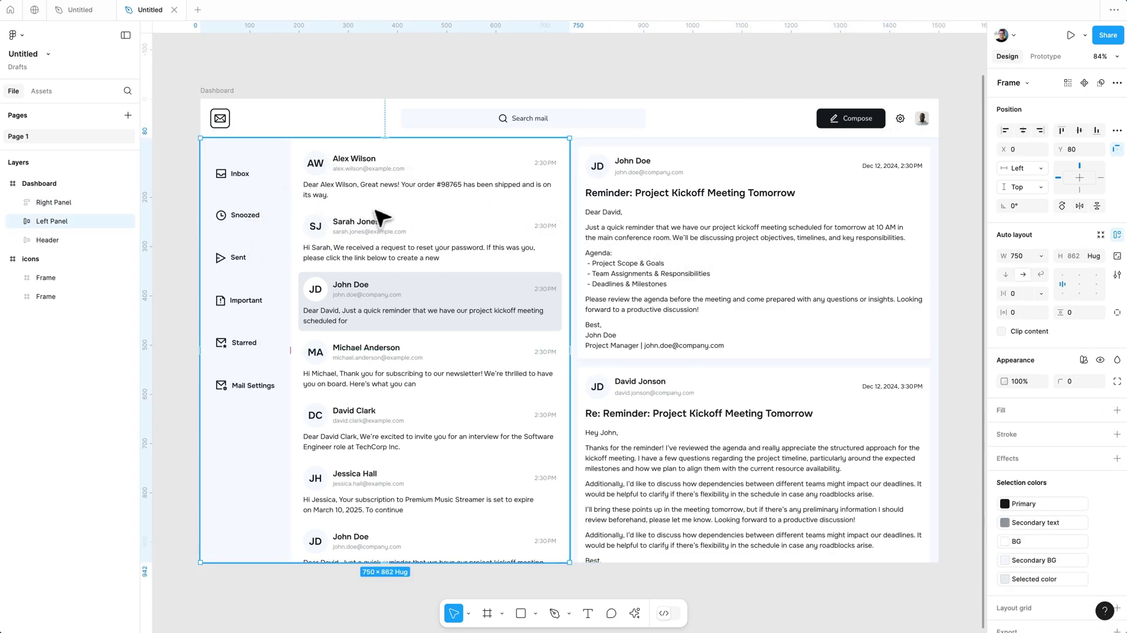
pyautogui.click(695, 265)
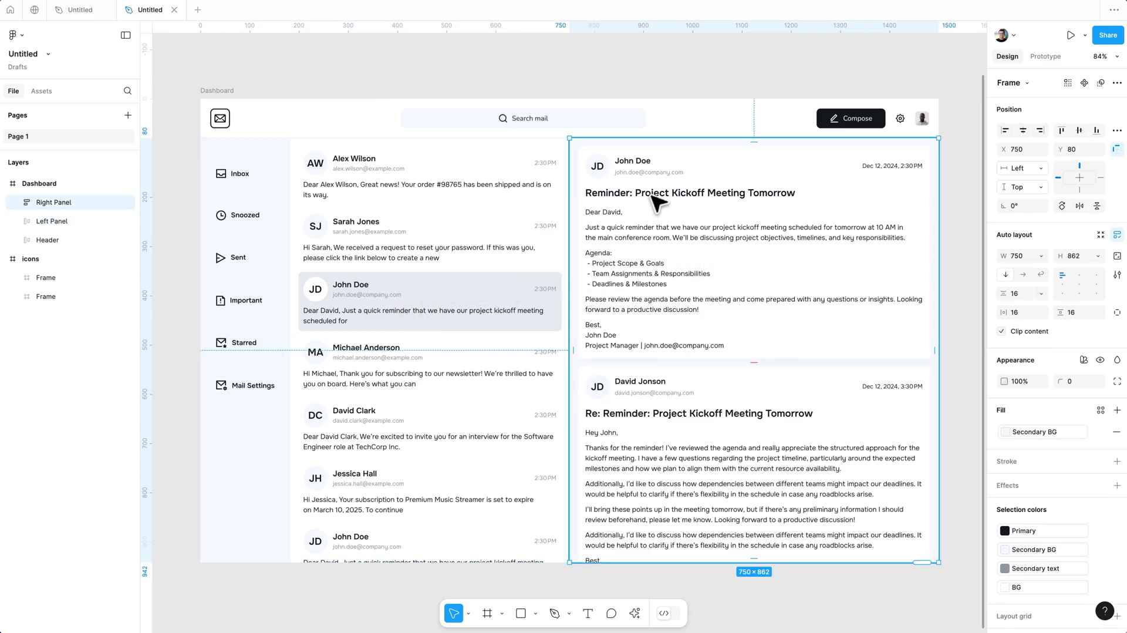
pyautogui.press('Escape')
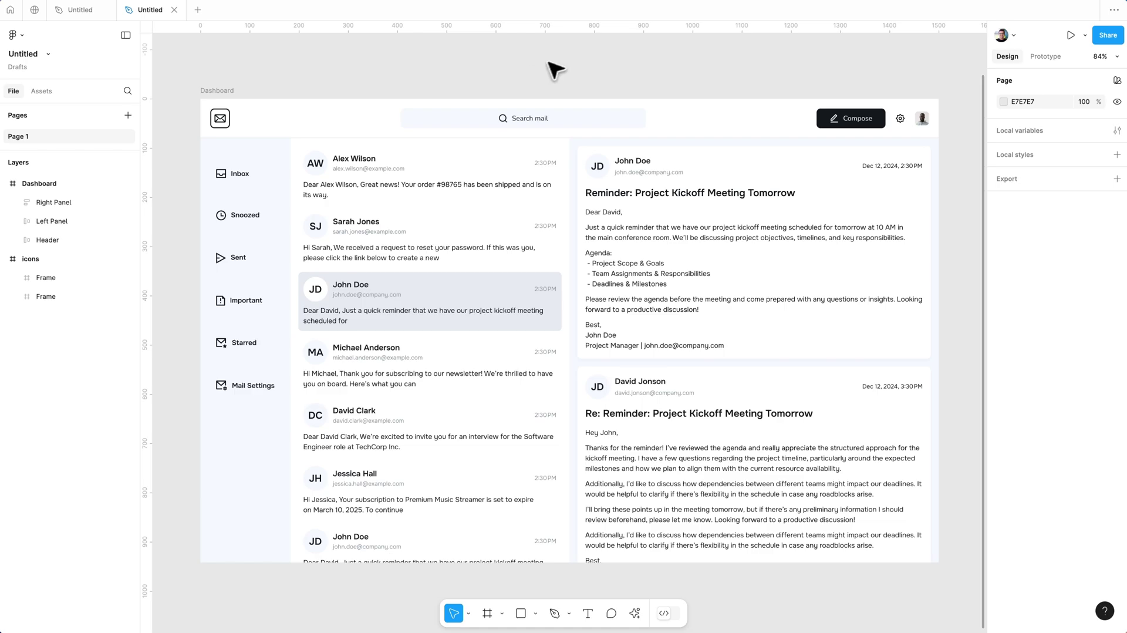
# - Wrap the Left Panel and Right Panel together in one auto layout frame inside the Dashboard
pyautogui.click(441, 315)
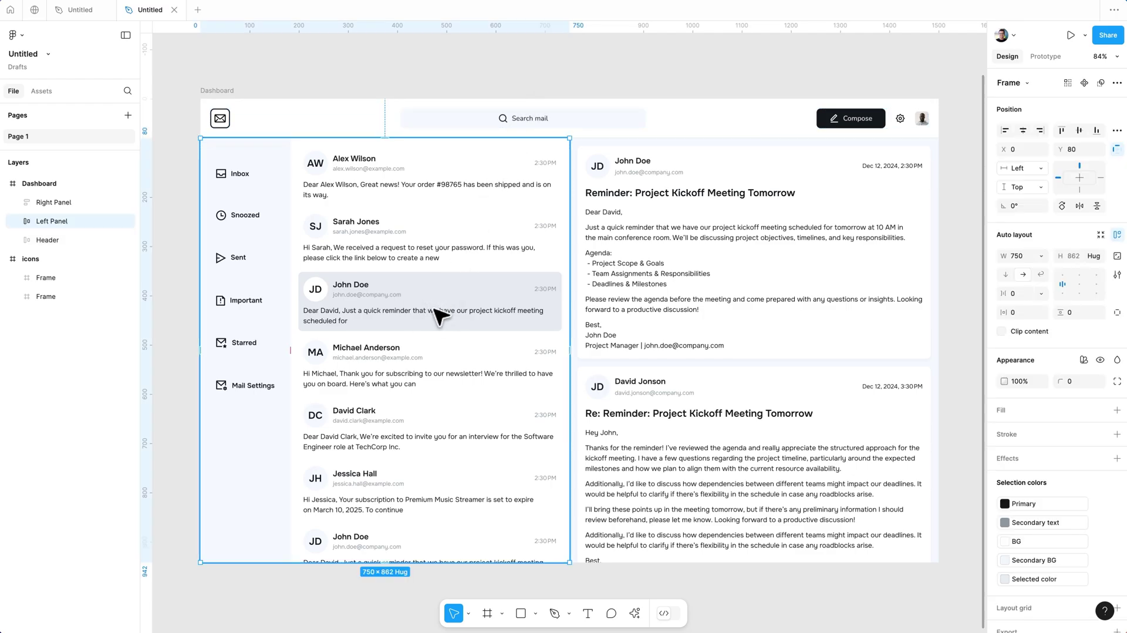
pyautogui.keyDown('shift'); pyautogui.click(648, 285); pyautogui.keyUp('shift')
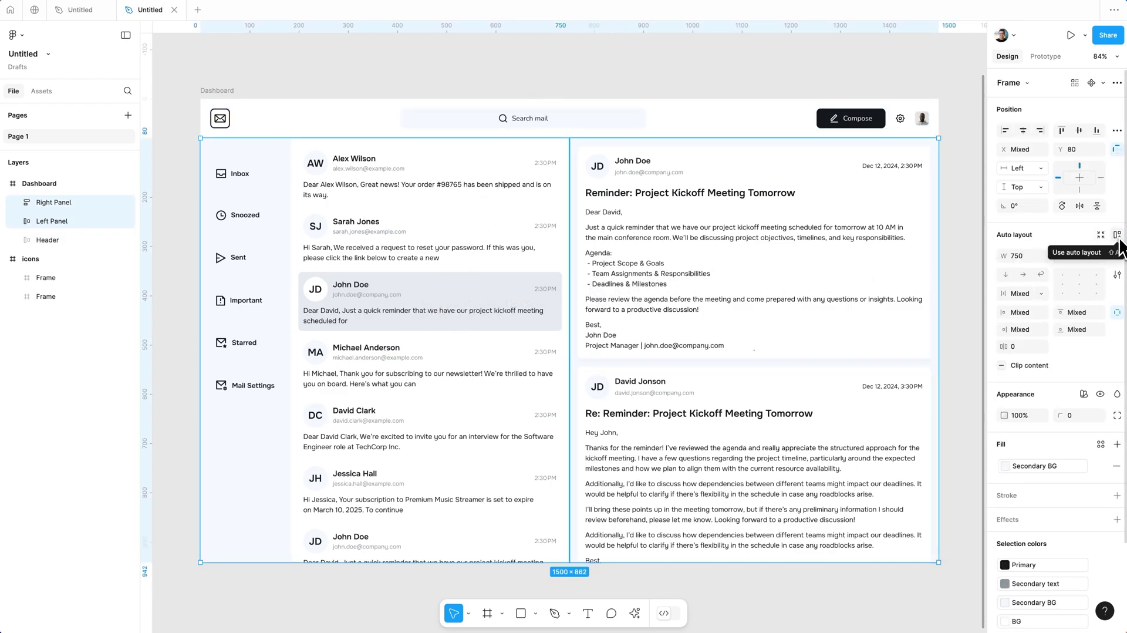
pyautogui.click(1117, 246)
pyautogui.click(407, 91)
# - Set the Left Panel's width to Fill container within the new auto layout frame
pyautogui.doubleClick(399, 211)
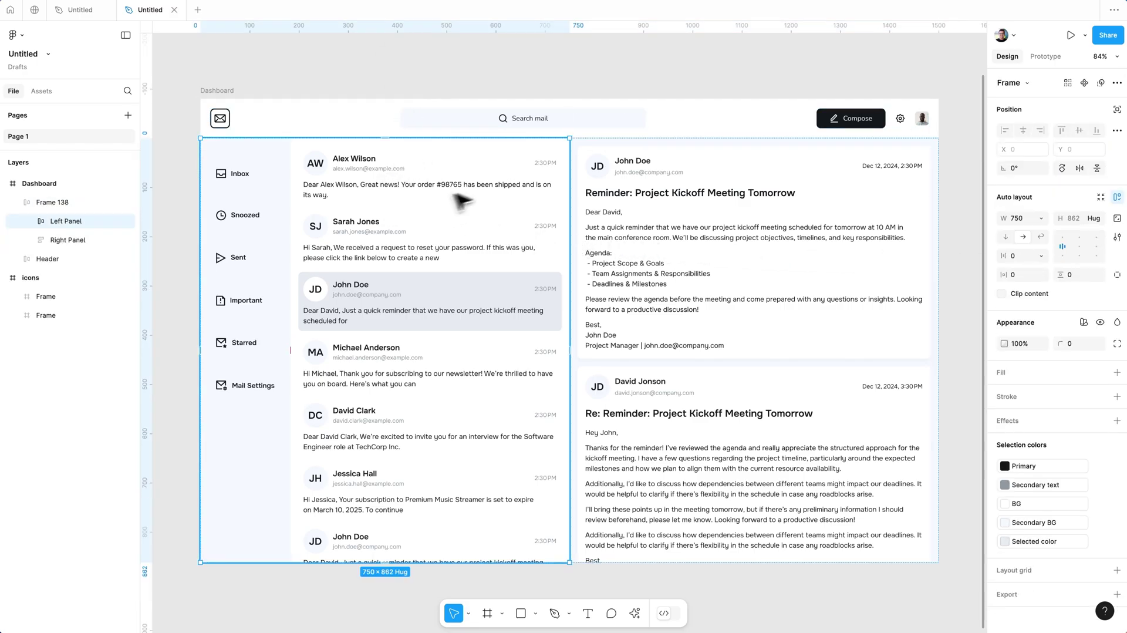
pyautogui.click(1042, 218)
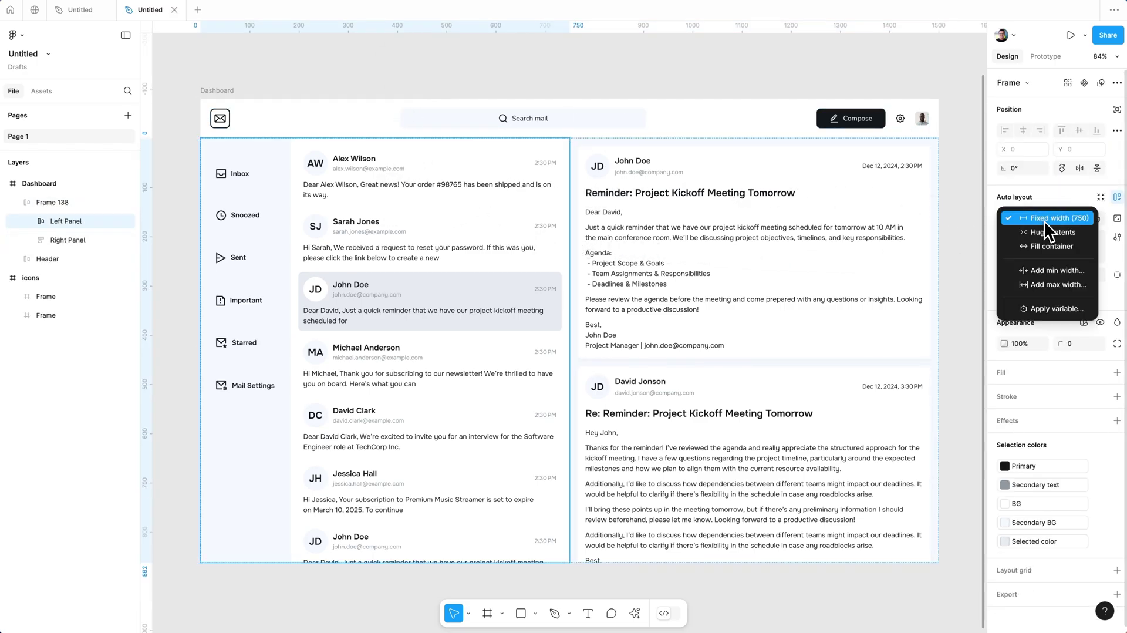
pyautogui.click(1049, 245)
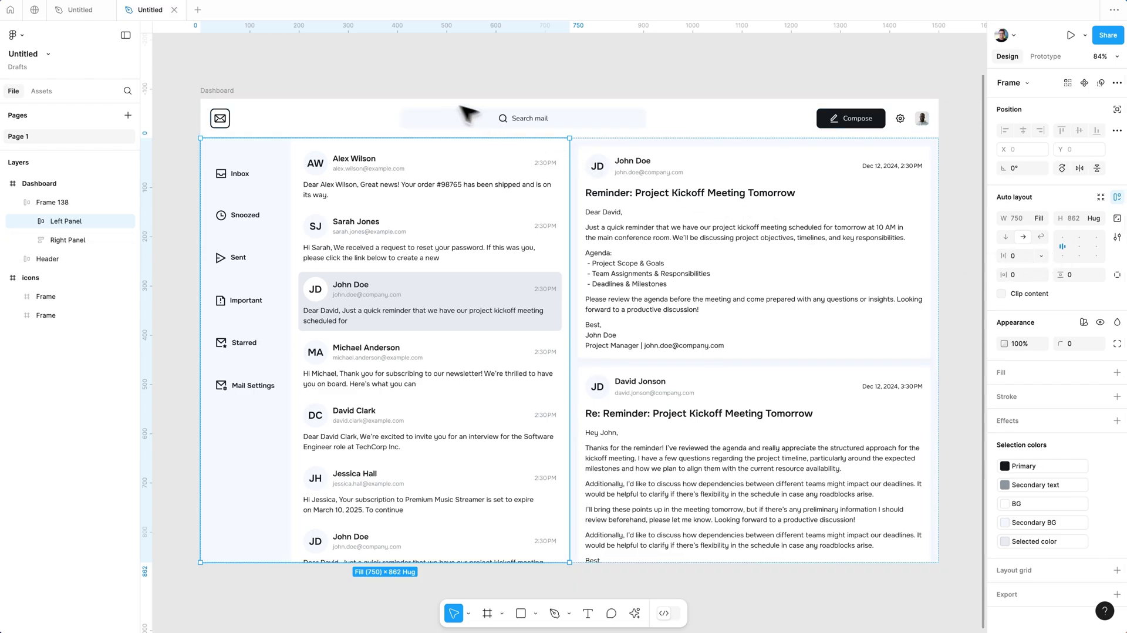
pyautogui.click(415, 76)
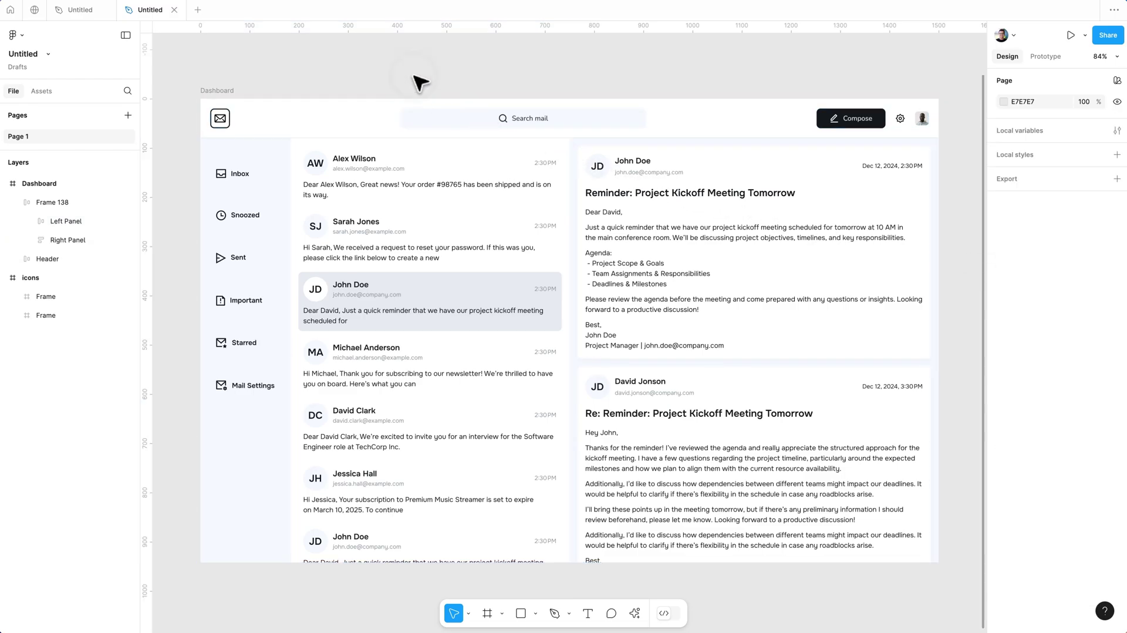
# - Set the Left Menu's width to Hug contents inside the Left Panel
pyautogui.click(350, 220)
pyautogui.click(351, 220)
pyautogui.click(252, 221)
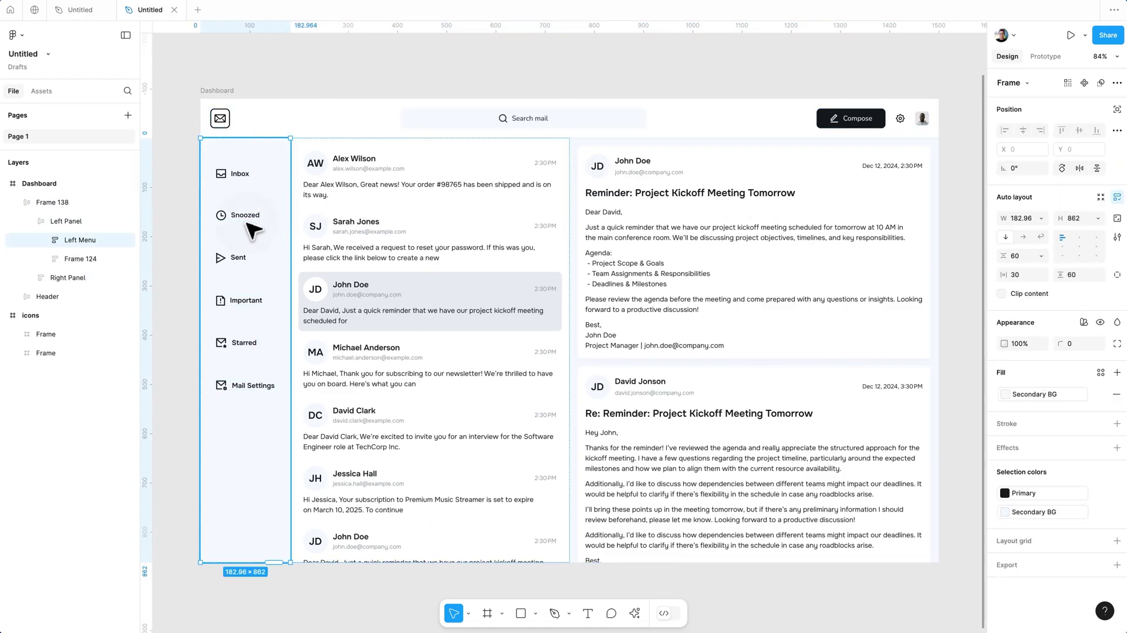
pyautogui.click(1041, 218)
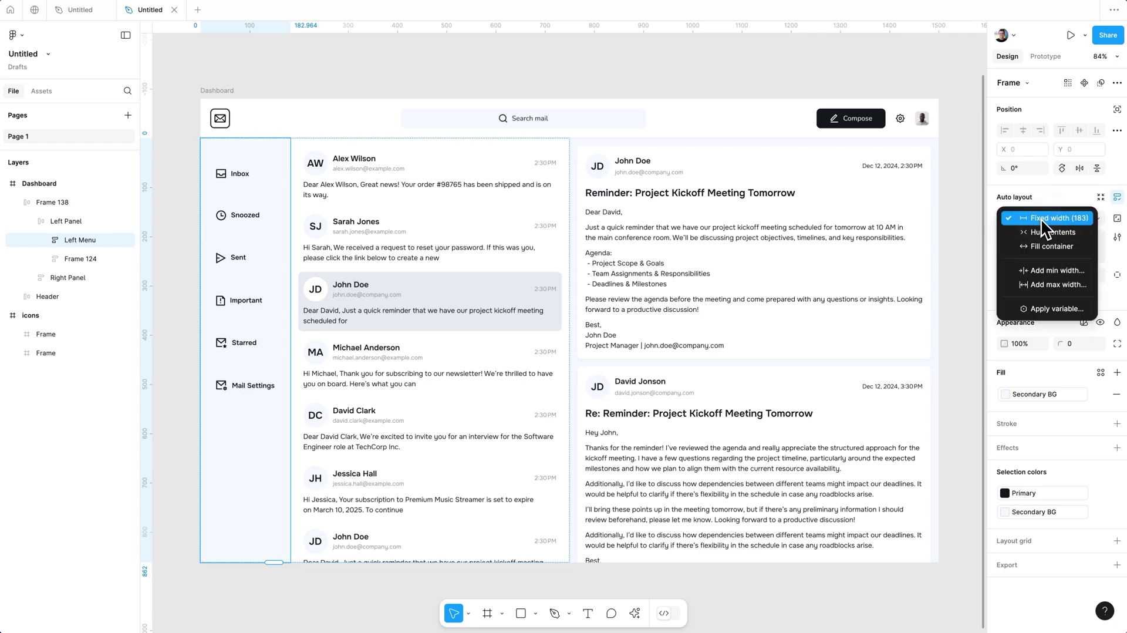
pyautogui.click(1042, 232)
# - Set the width of the email list frame inside the Left Panel to Fill container
pyautogui.click(448, 278)
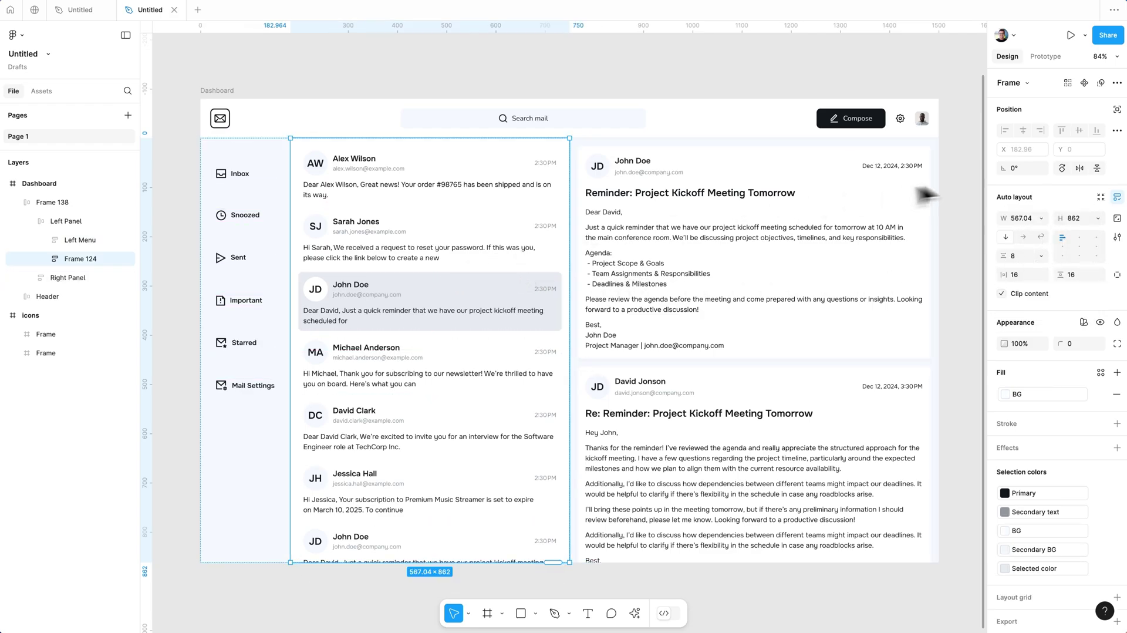
pyautogui.click(1030, 216)
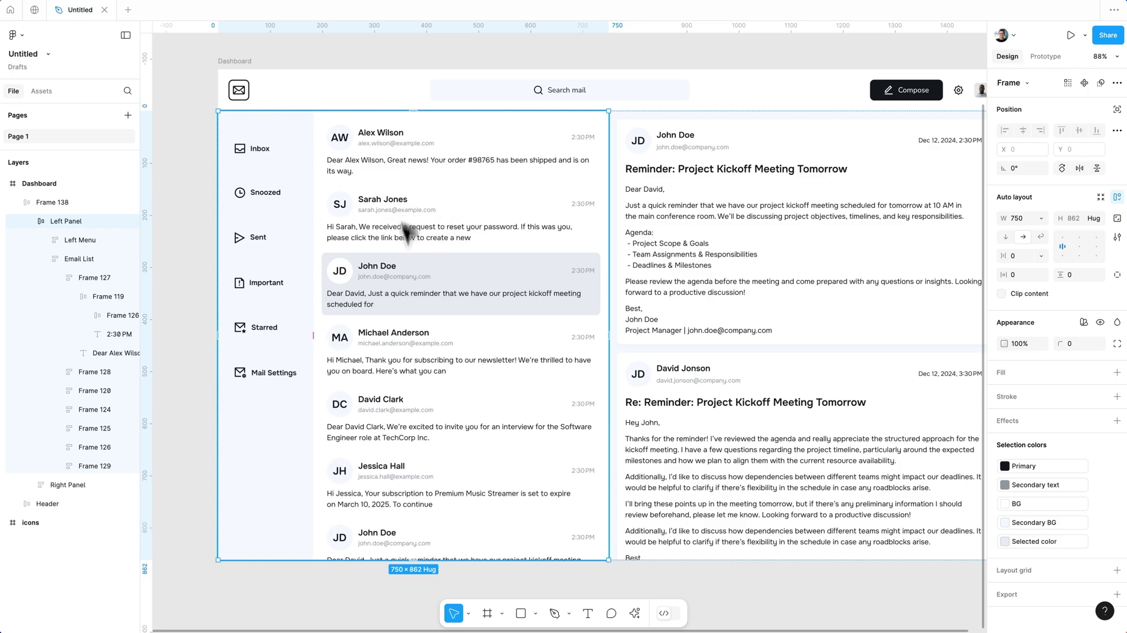
pyautogui.press('Escape')
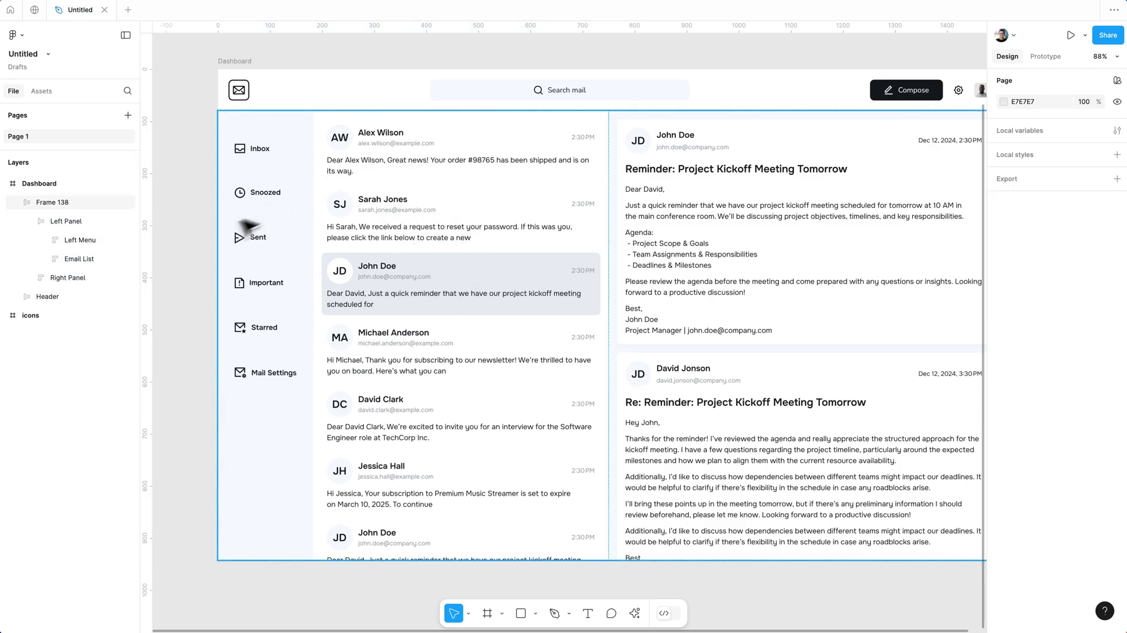
pyautogui.click(75, 258)
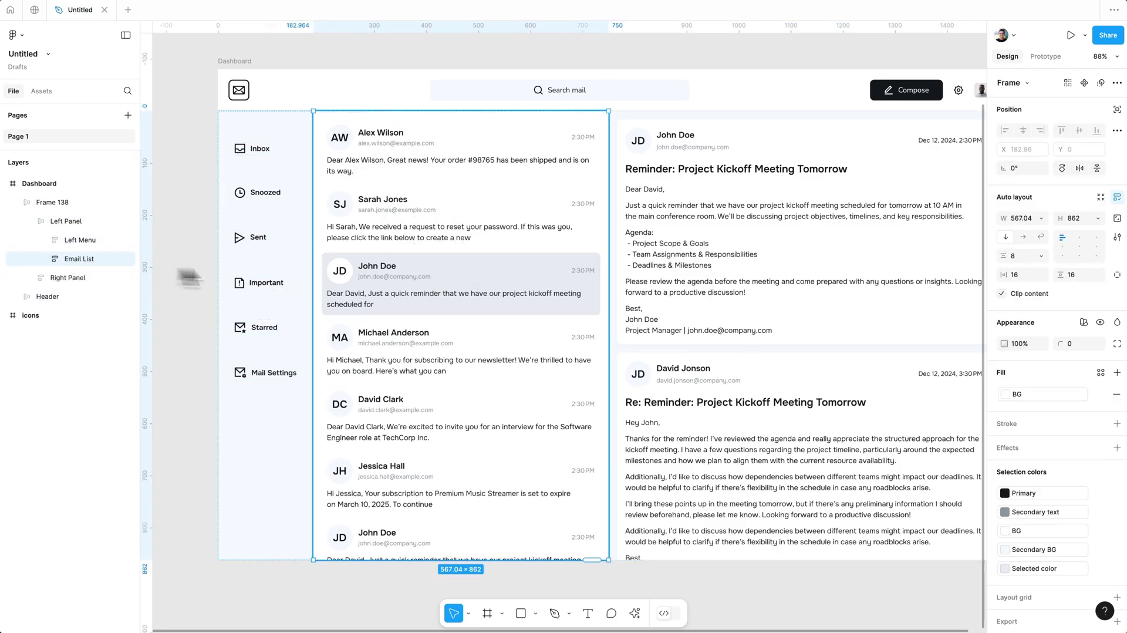
pyautogui.click(1042, 217)
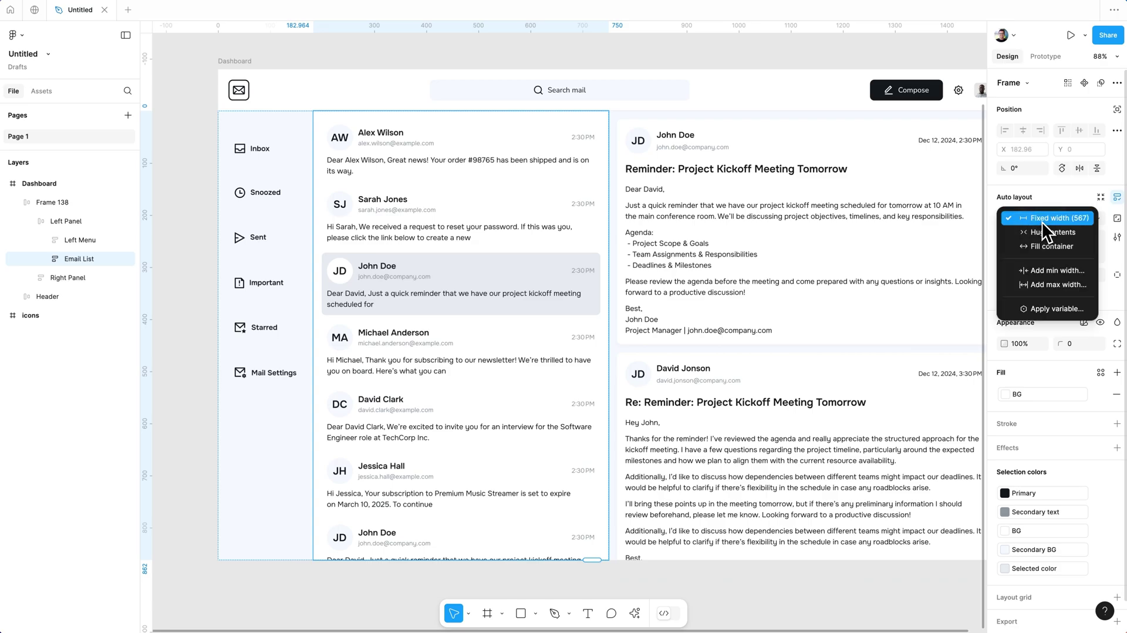
pyautogui.click(1052, 257)
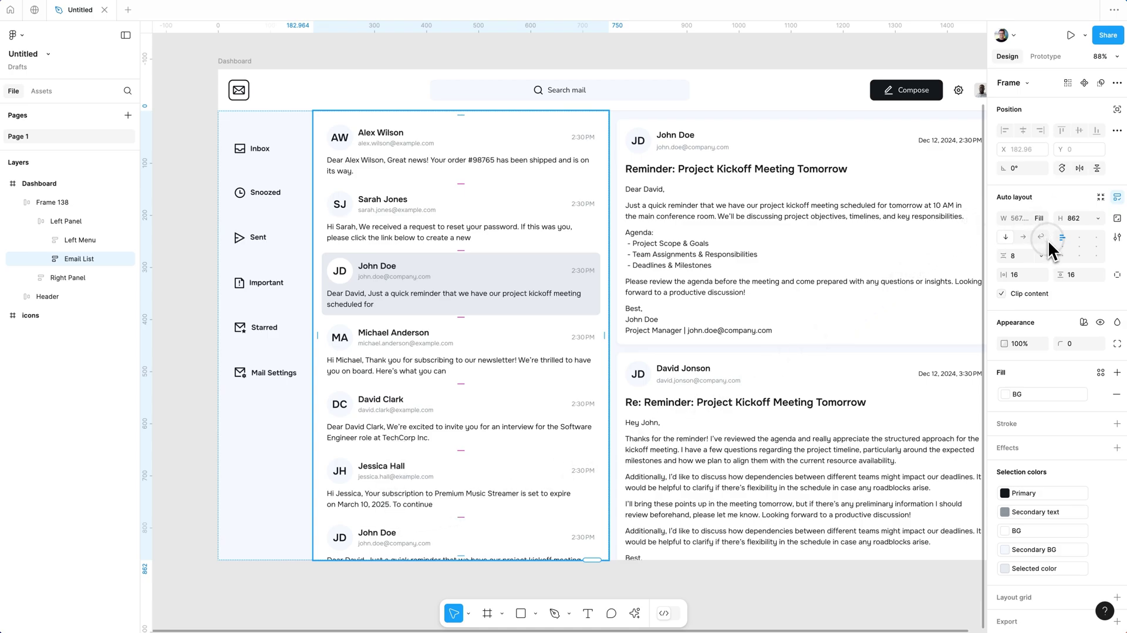
# - Set the width of the first email item's header row and preview text to Fill container
pyautogui.press('Return')
pyautogui.press('Tab')
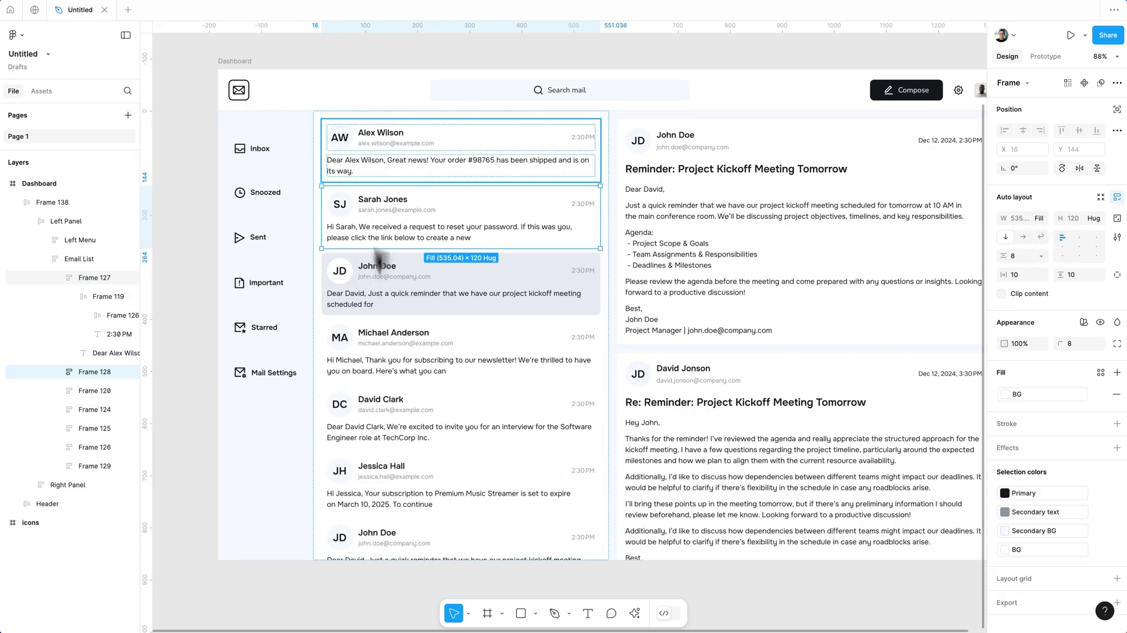
pyautogui.click(378, 169)
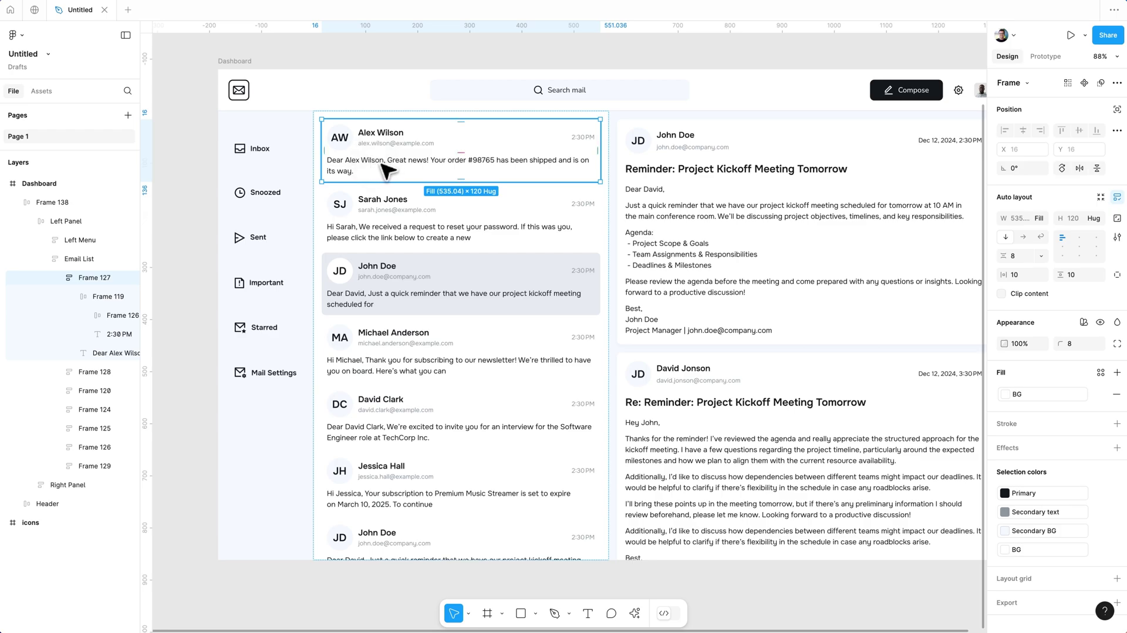
pyautogui.doubleClick(387, 170)
pyautogui.keyDown('shift'); pyautogui.click(384, 144); pyautogui.keyUp('shift')
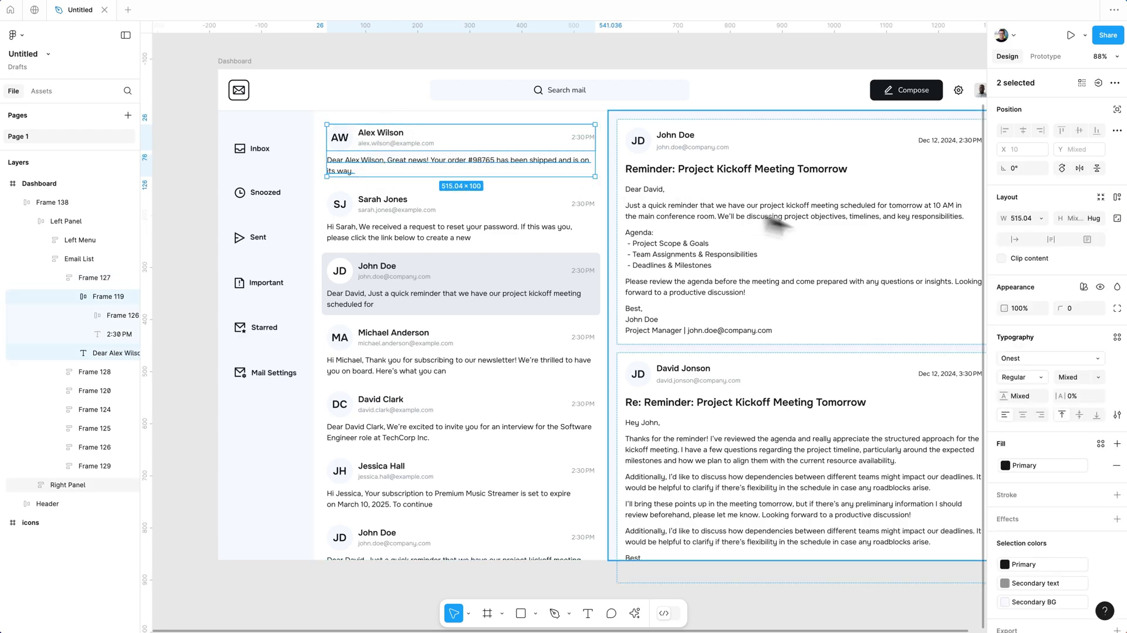
pyautogui.click(1042, 218)
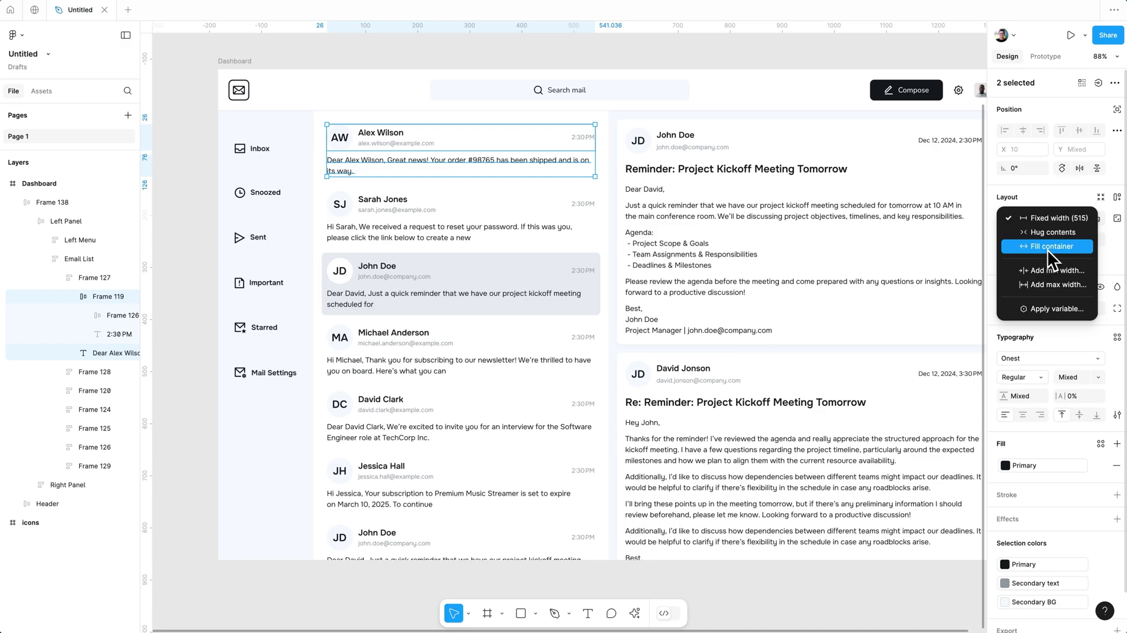
pyautogui.click(1048, 249)
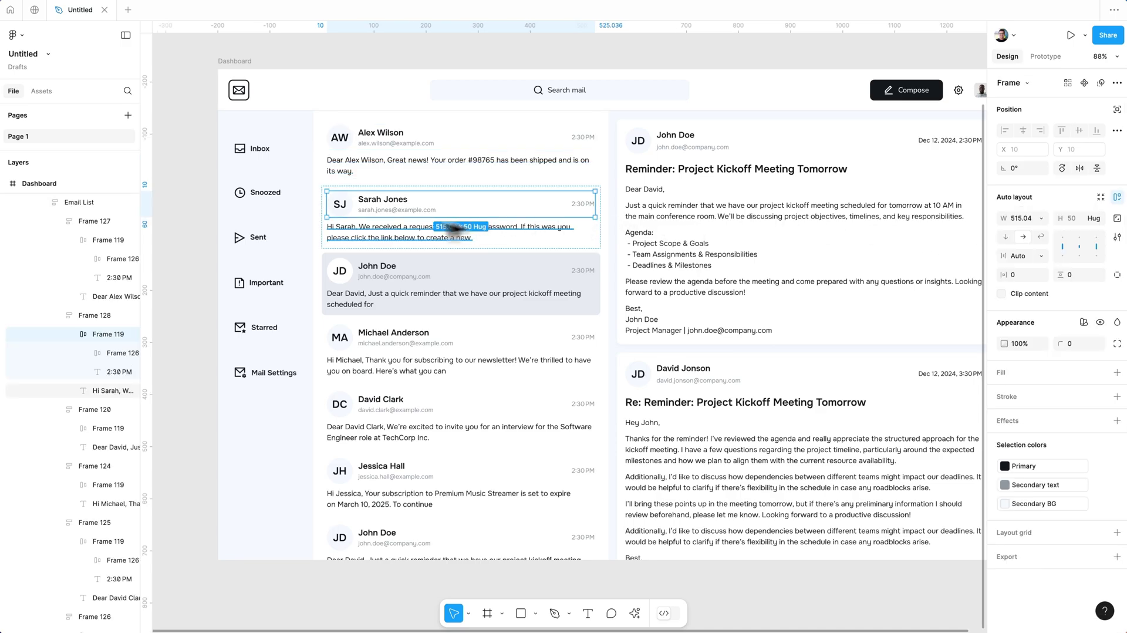
# - Set the header rows and preview texts of the six remaining email items to Fill container width
pyautogui.keyDown('shift'); pyautogui.click(382, 234); pyautogui.keyUp('shift')
pyautogui.keyDown('shift'); pyautogui.click(378, 267); pyautogui.keyUp('shift')
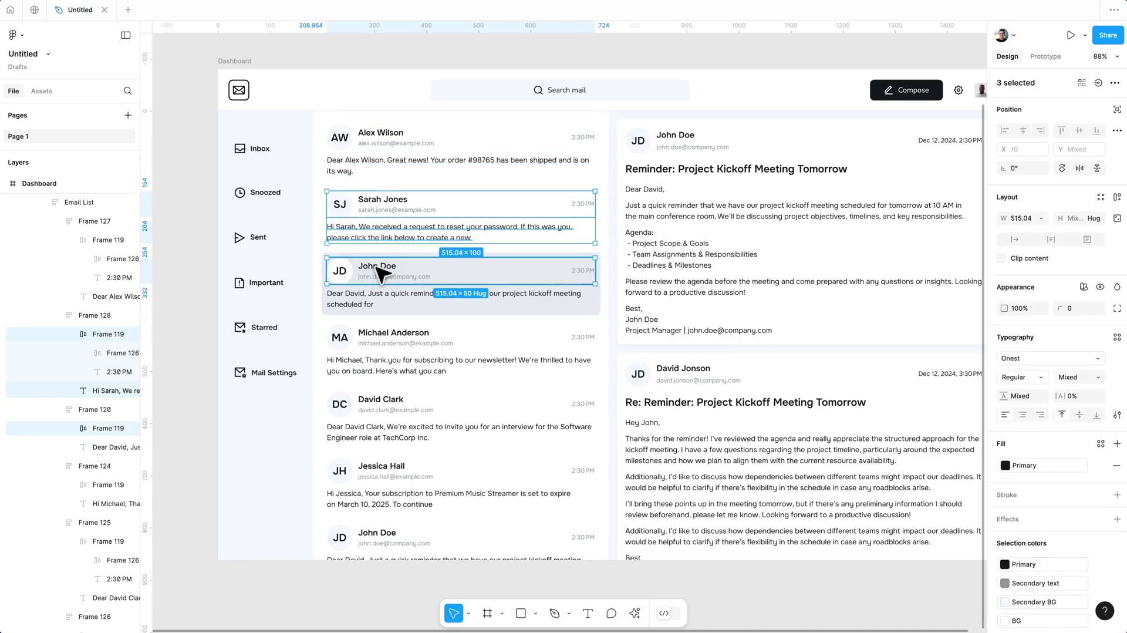
pyautogui.keyDown('shift'); pyautogui.click(377, 297); pyautogui.keyUp('shift')
pyautogui.keyDown('shift'); pyautogui.click(375, 346); pyautogui.keyUp('shift')
pyautogui.keyDown('shift'); pyautogui.click(376, 364); pyautogui.keyUp('shift')
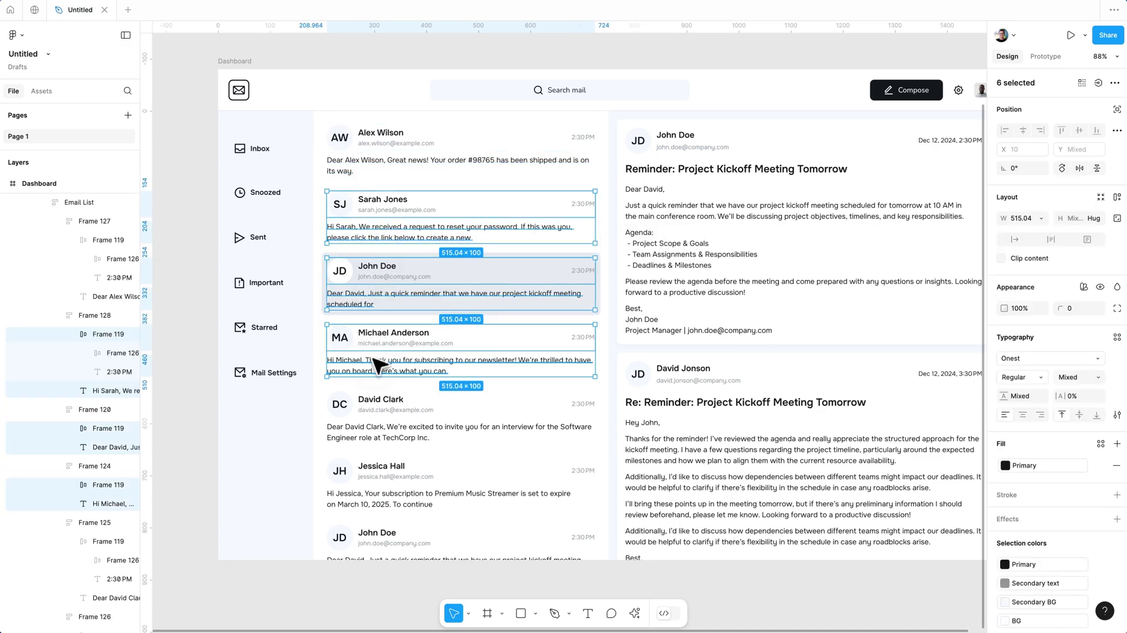
pyautogui.keyDown('shift'); pyautogui.click(376, 406); pyautogui.keyUp('shift')
pyautogui.keyDown('shift'); pyautogui.click(375, 432); pyautogui.keyUp('shift')
pyautogui.keyDown('shift'); pyautogui.click(375, 473); pyautogui.keyUp('shift')
pyautogui.keyDown('shift'); pyautogui.click(375, 499); pyautogui.keyUp('shift')
pyautogui.keyDown('shift'); pyautogui.click(400, 537); pyautogui.keyUp('shift')
pyautogui.keyDown('shift'); pyautogui.click(422, 558); pyautogui.keyUp('shift')
pyautogui.click(1040, 218)
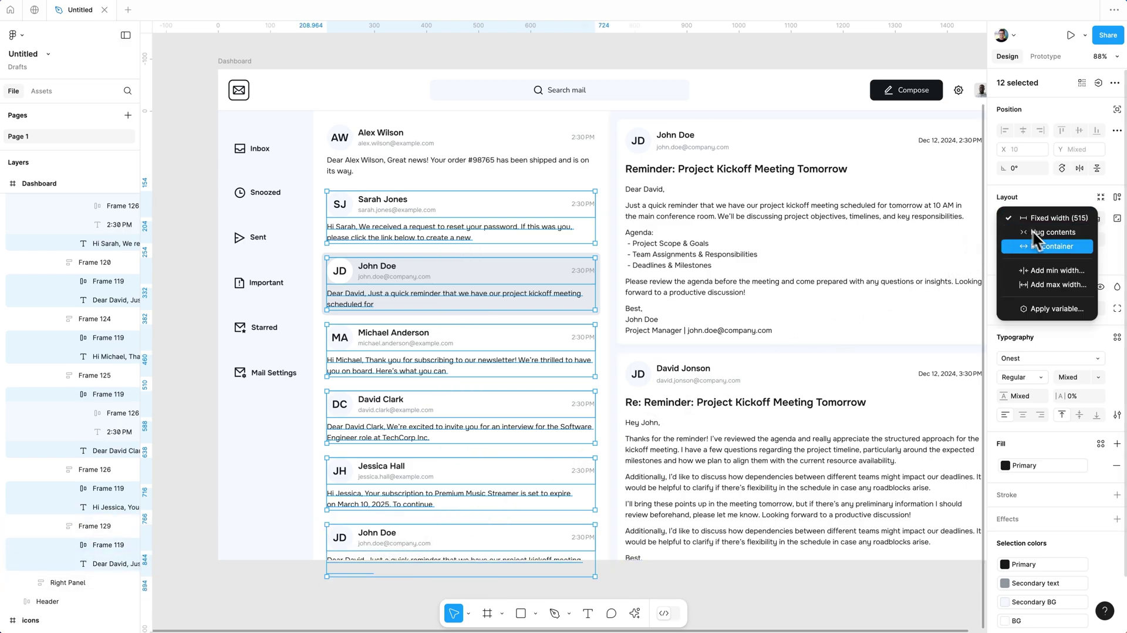
pyautogui.click(1034, 245)
pyautogui.click(458, 154)
pyautogui.keyDown('shift'); pyautogui.click(462, 207); pyautogui.keyUp('shift')
pyautogui.keyDown('shift'); pyautogui.click(440, 265); pyautogui.keyUp('shift')
pyautogui.keyDown('shift'); pyautogui.click(451, 334); pyautogui.keyUp('shift')
pyautogui.keyDown('shift'); pyautogui.click(460, 397); pyautogui.keyUp('shift')
pyautogui.keyDown('shift'); pyautogui.click(446, 501); pyautogui.keyUp('shift')
pyautogui.press('Escape')
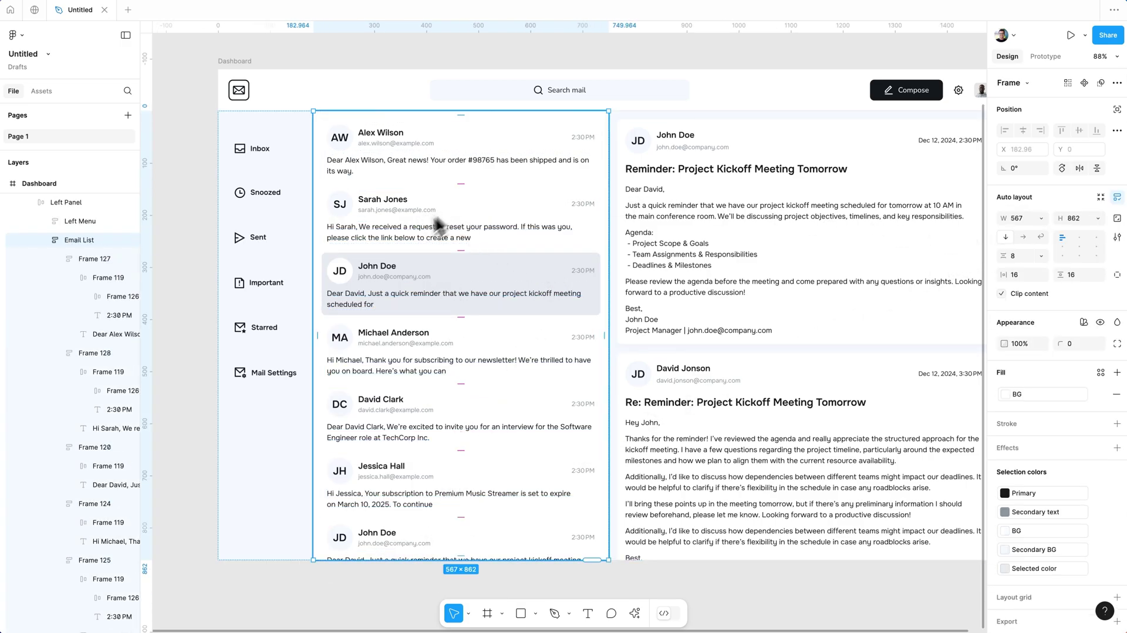
# - Try narrowing the Email List frame to test how its items adapt, and undo the resize
pyautogui.moveTo(608, 240); pyautogui.dragTo(448, 222)
pyautogui.hotkey('ctrl', 'z')
pyautogui.moveTo(609, 256)
pyautogui.mouseDown()
pyautogui.moveTo(524, 253)
pyautogui.moveTo(450, 224)
pyautogui.moveTo(448, 264)
pyautogui.moveTo(612, 259)
pyautogui.mouseUp()
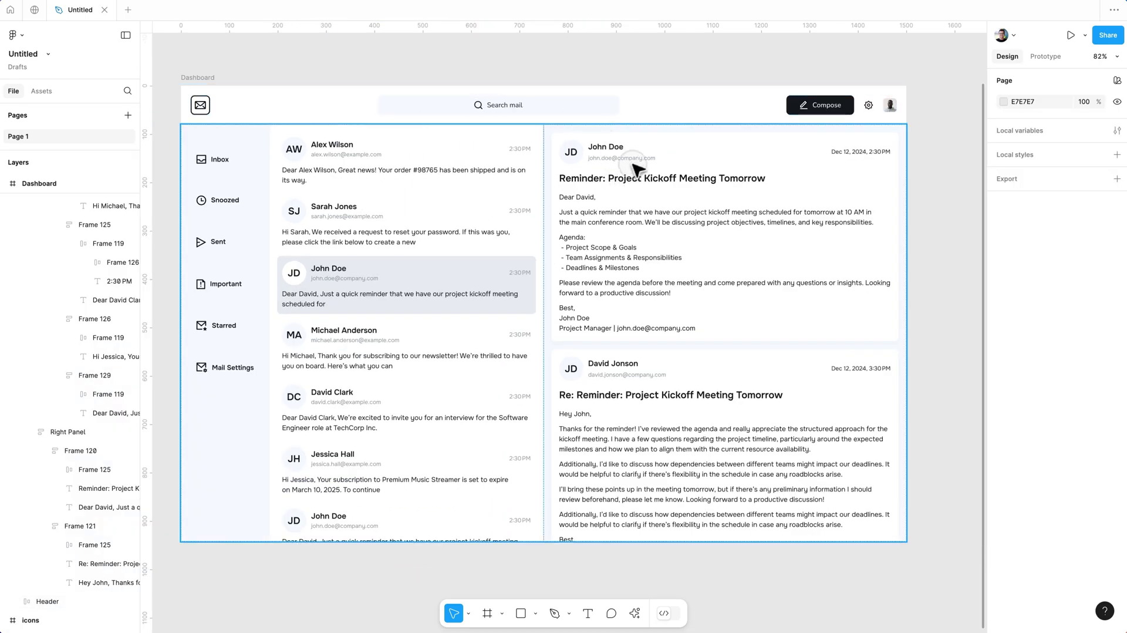
# - Check the width sizing of the Right Panel and the two message cards inside it
pyautogui.click(640, 183)
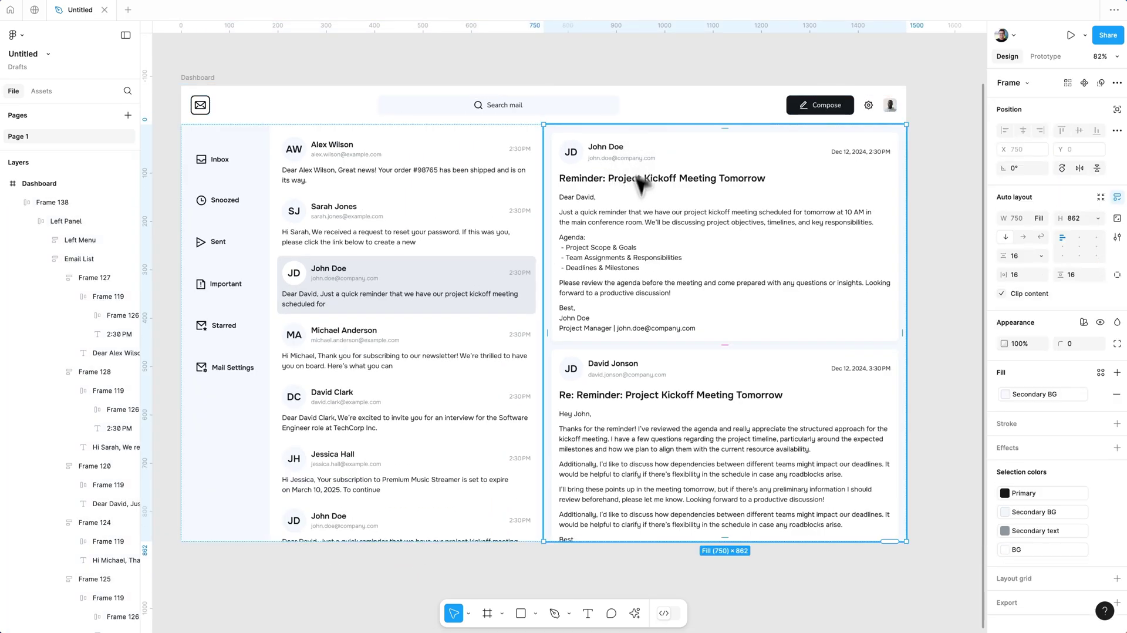
pyautogui.click(639, 382)
pyautogui.click(626, 292)
pyautogui.click(605, 364)
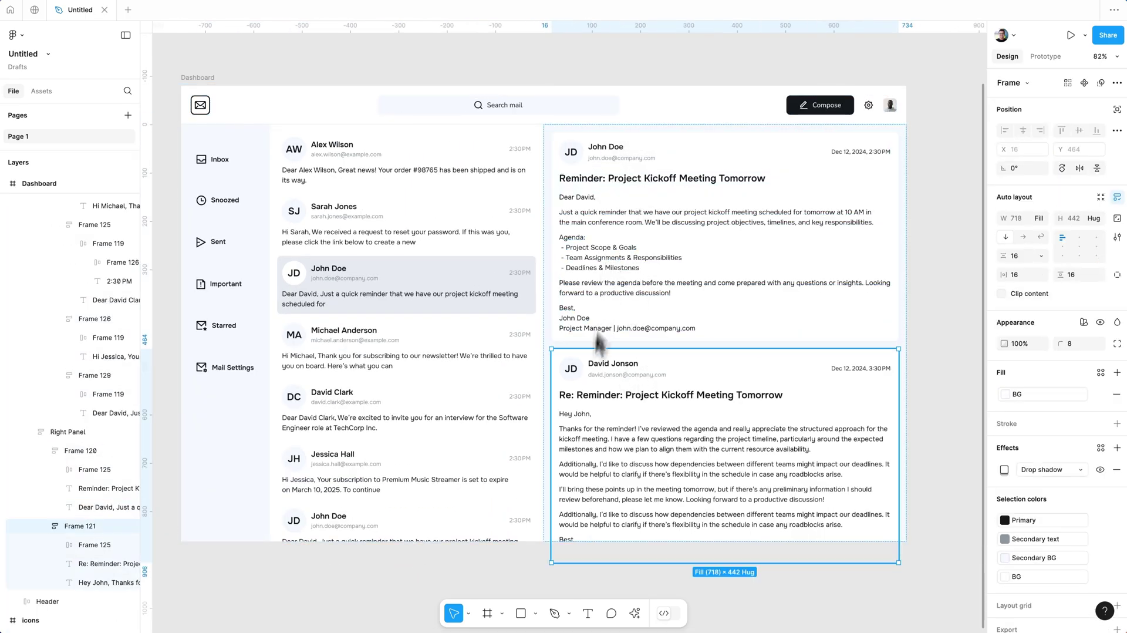
pyautogui.click(590, 291)
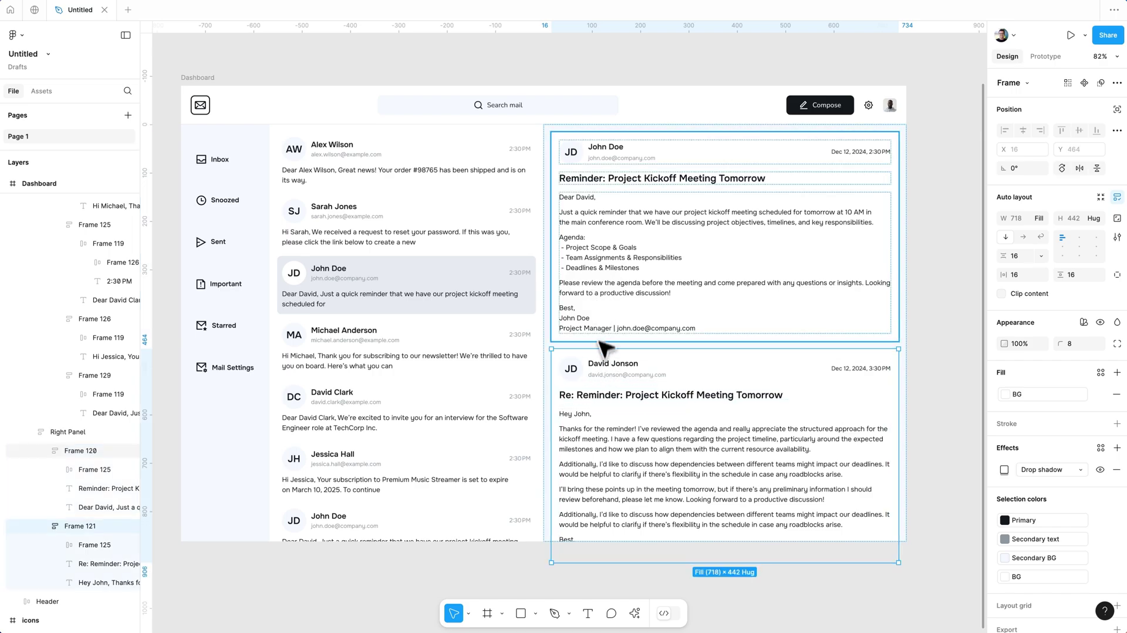
pyautogui.scroll(1, 611, 360)
pyautogui.click(611, 228)
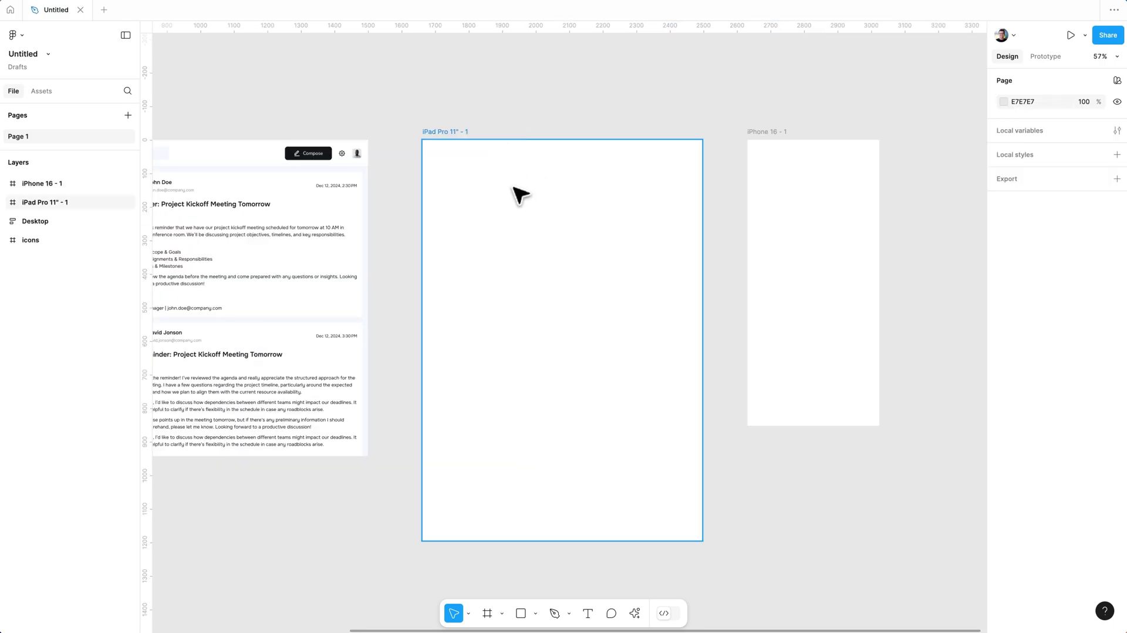
# - Look over the empty iPad Pro 11" and iPhone 16 frames beside the desktop layout
pyautogui.click(477, 172)
pyautogui.click(763, 167)
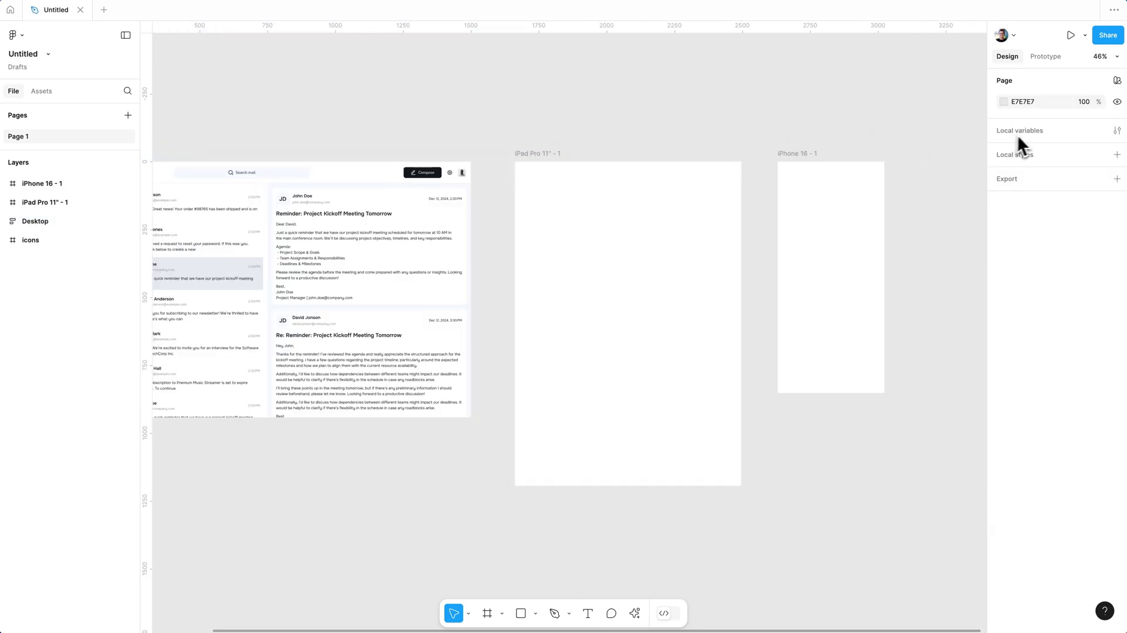
# - Create a number variable in a new local variables collection and name its value mode Desktop
pyautogui.click(1116, 130)
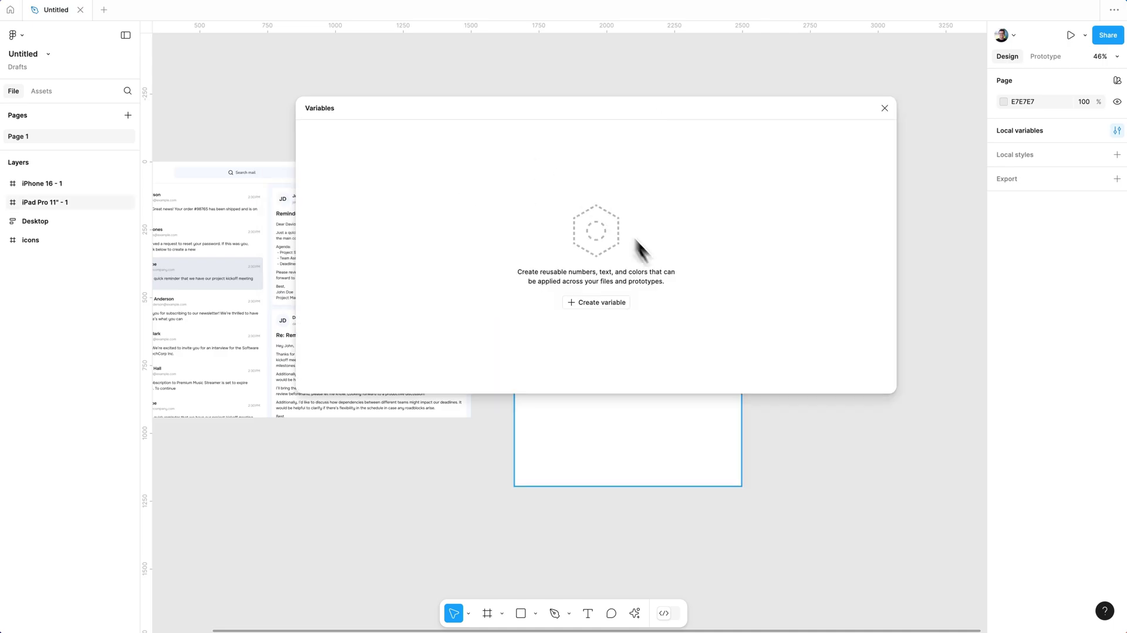
pyautogui.click(612, 309)
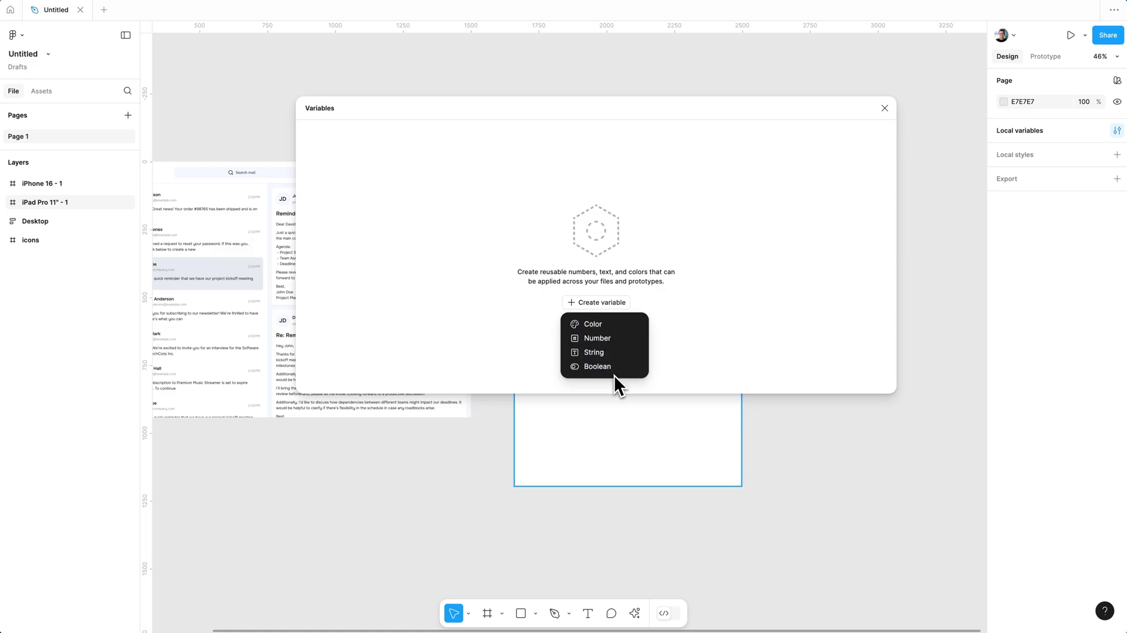
pyautogui.click(611, 338)
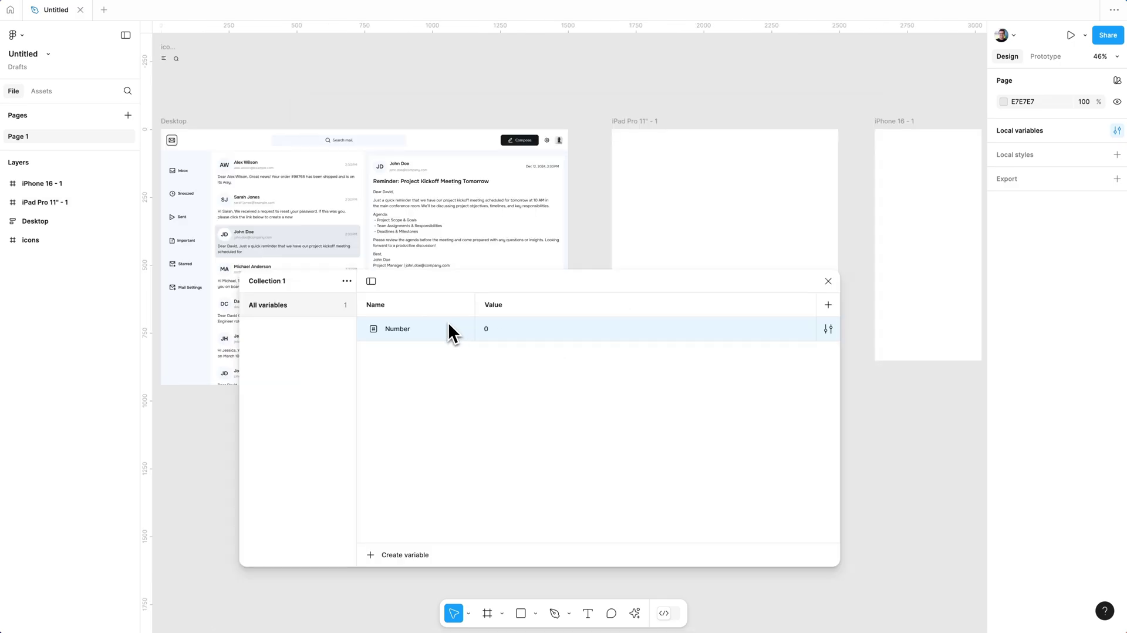
pyautogui.doubleClick(493, 307)
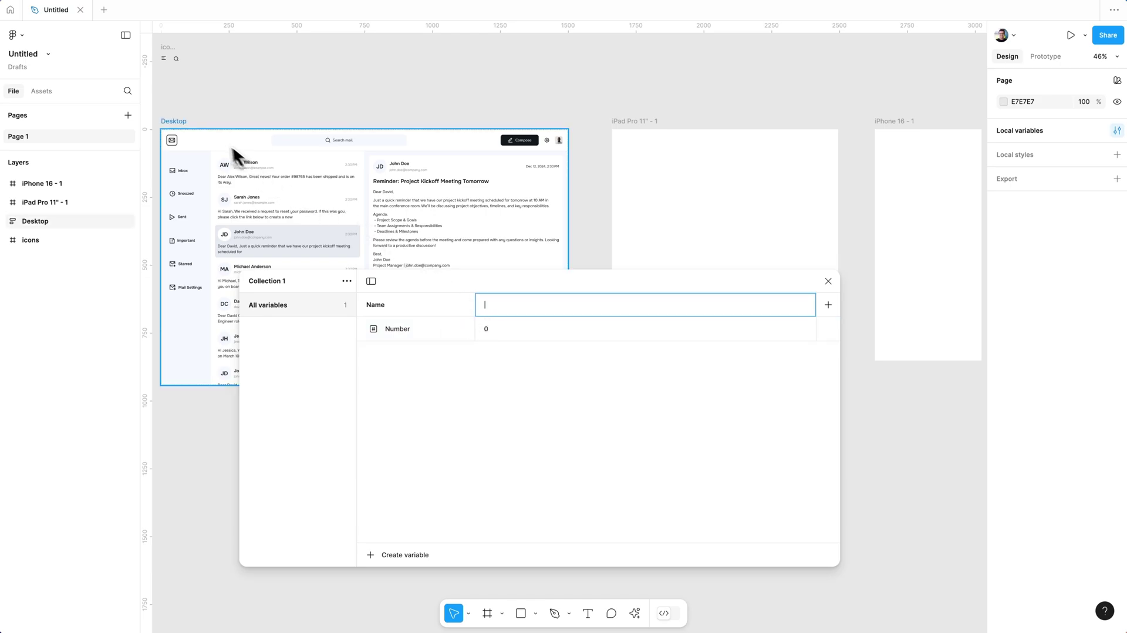
pyautogui.write('Desktop')
pyautogui.press('Return')
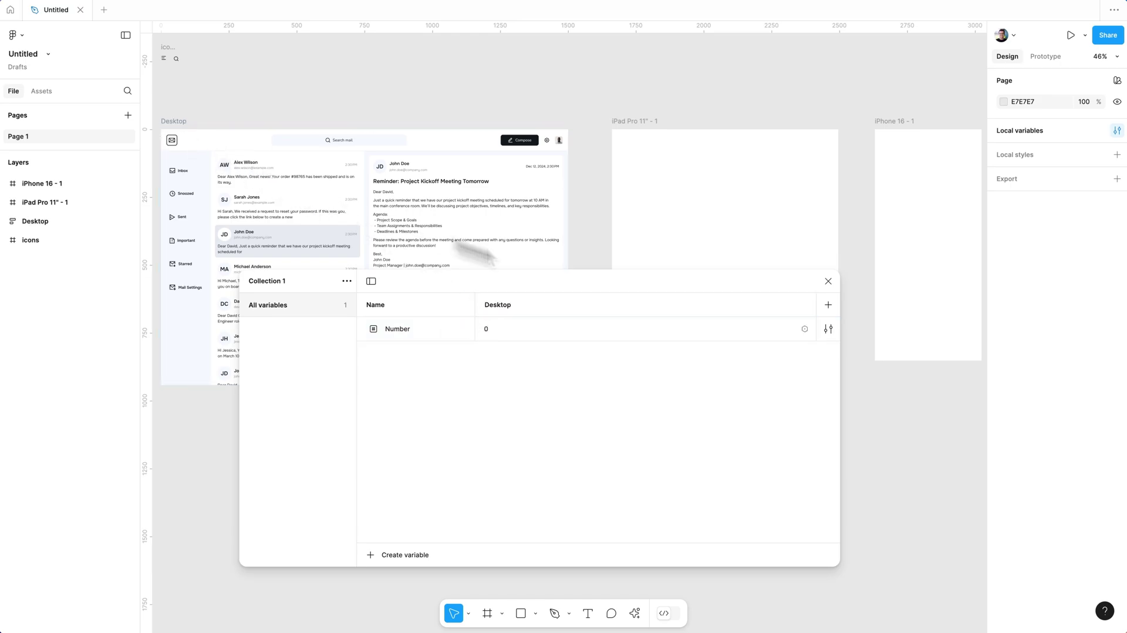
# - Add two more modes named Tablet and Mobile to the variable collection
pyautogui.click(828, 304)
pyautogui.write('Tablet')
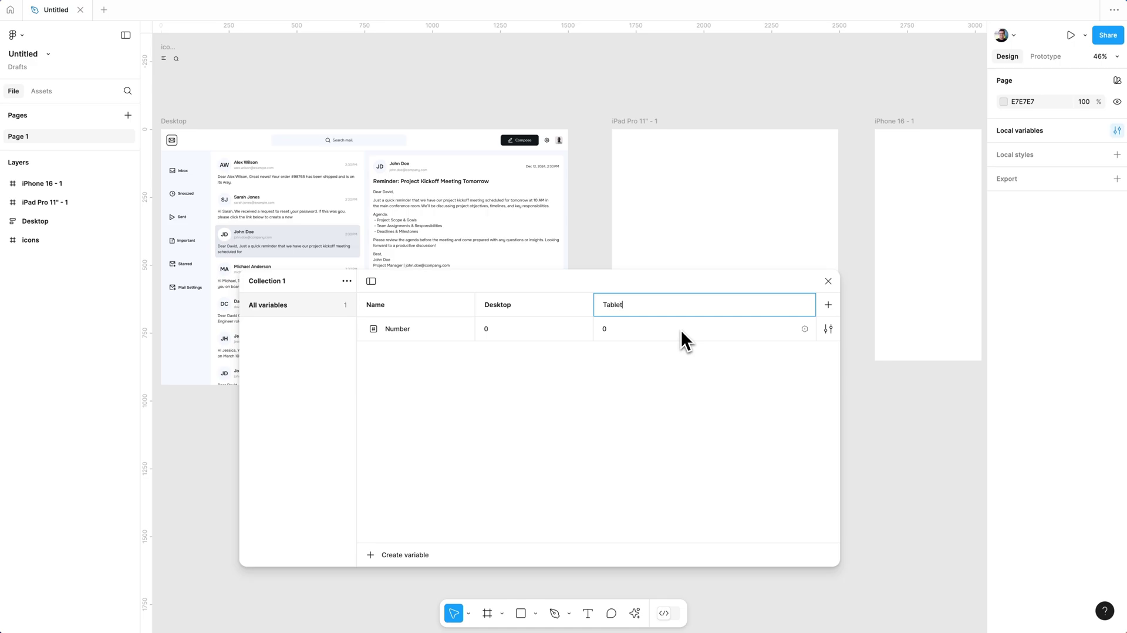
pyautogui.press('Return')
pyautogui.click(828, 305)
pyautogui.write('Mobile')
pyautogui.press('Return')
# - Rename the number variable as Width
pyautogui.doubleClick(396, 328)
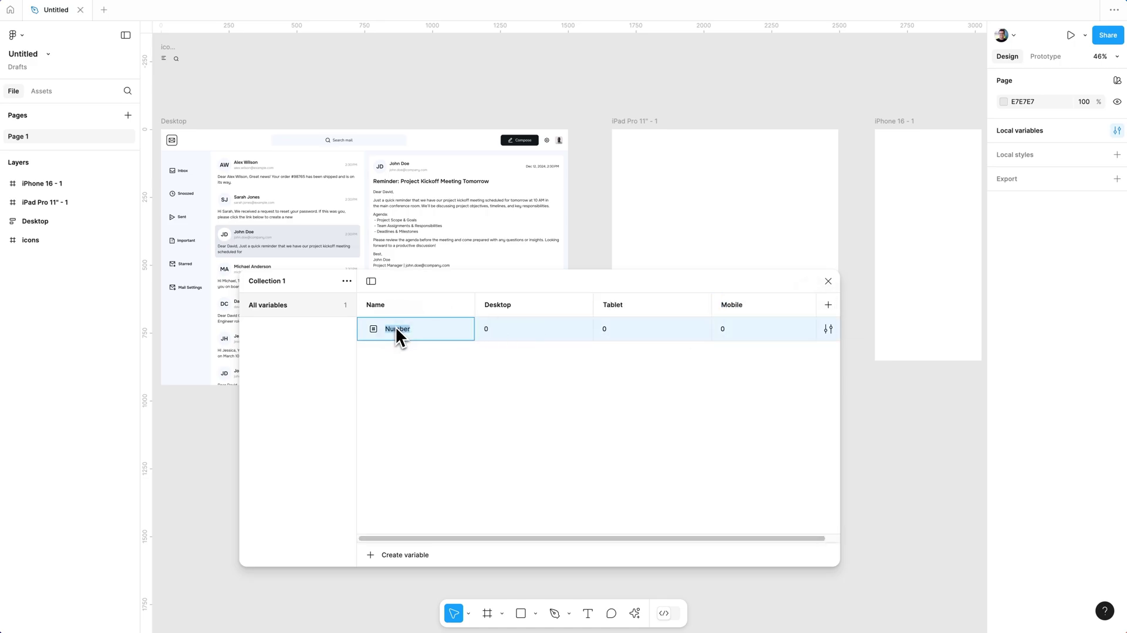
pyautogui.write('Width')
pyautogui.press('Return')
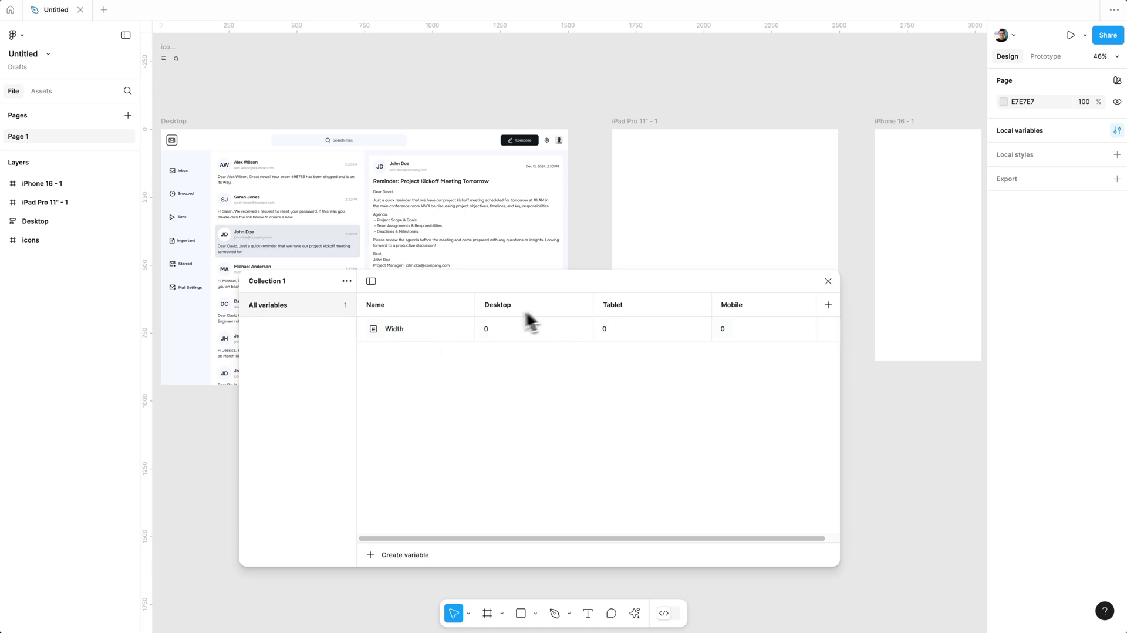
# - Set the Width variable to 1500 for Desktop, 834 for Tablet and 393 for Mobile, matching the three frames
pyautogui.click(564, 252)
pyautogui.click(528, 328)
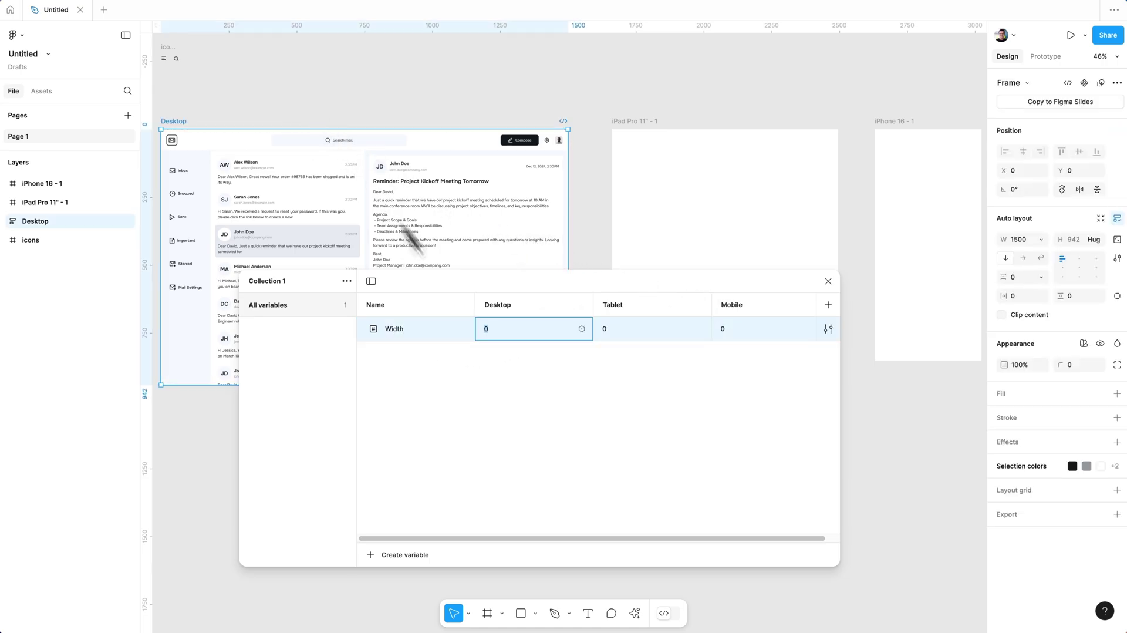
pyautogui.write('1500')
pyautogui.press('Tab')
pyautogui.click(637, 122)
pyautogui.click(621, 318)
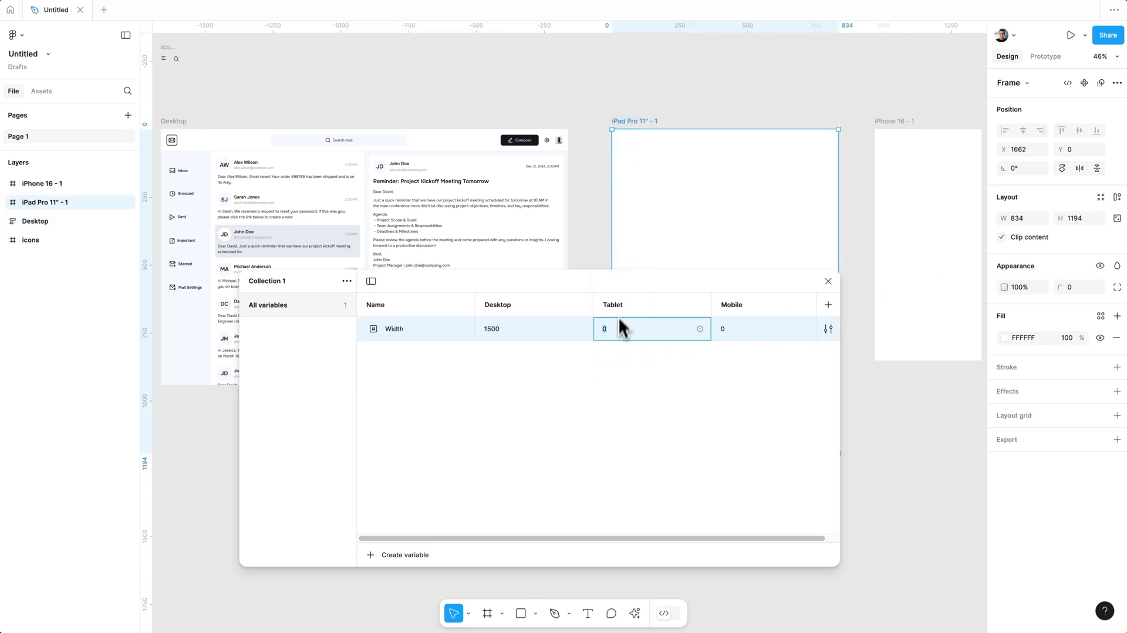
pyautogui.write('834')
pyautogui.press('Tab')
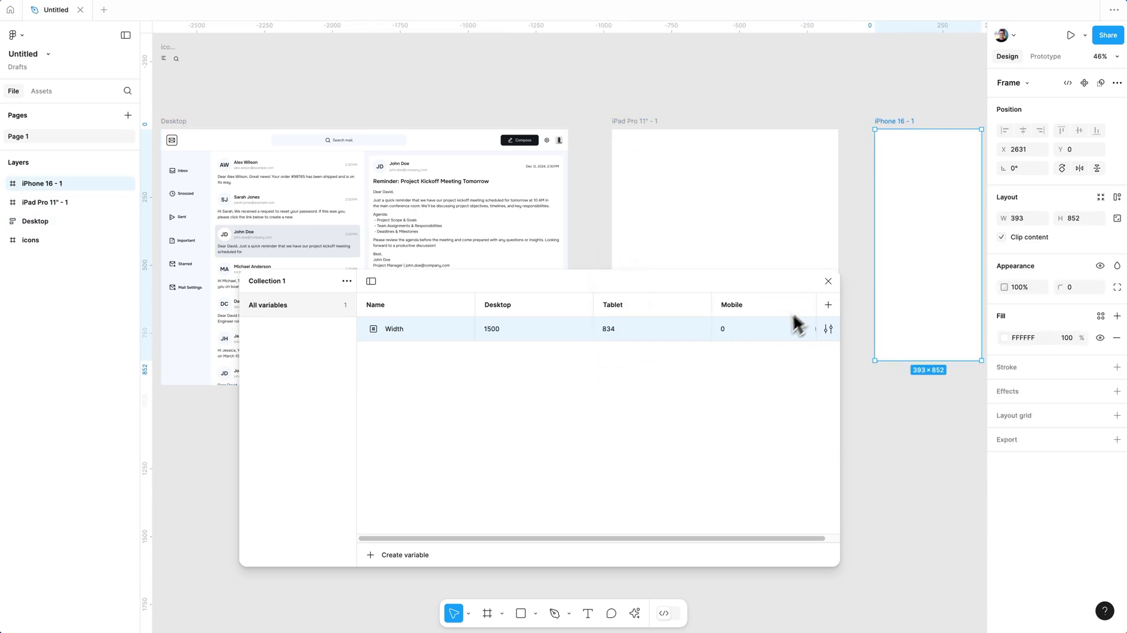
pyautogui.write('393')
pyautogui.press('Return')
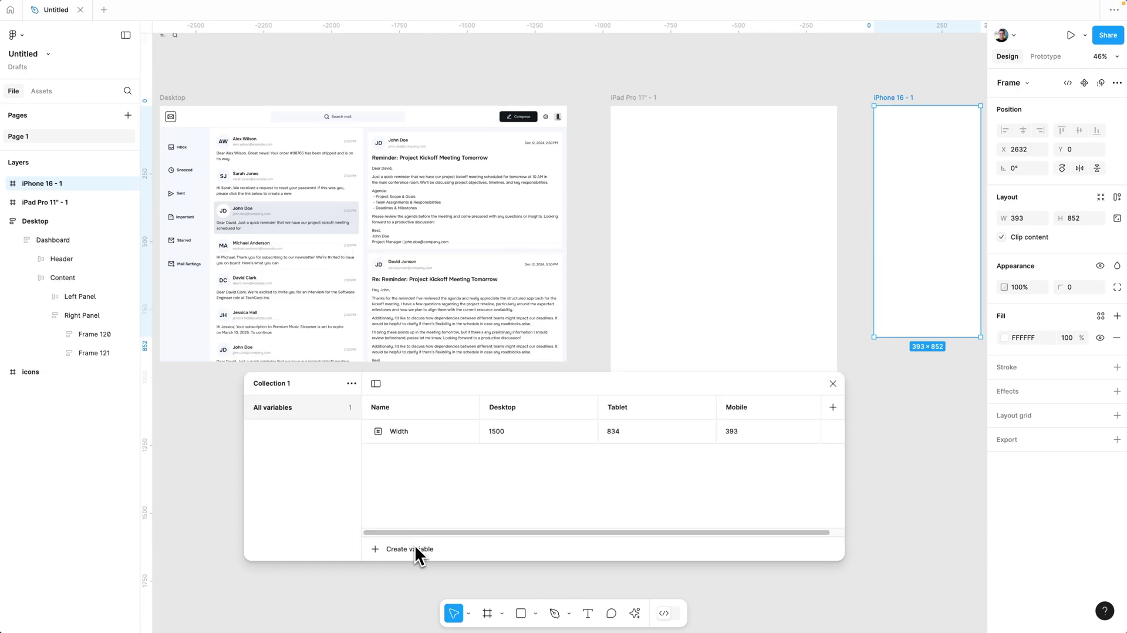
# - Create a boolean variable named Show Hide Right Panel and set it to True for Desktop
pyautogui.click(411, 549)
pyautogui.click(402, 612)
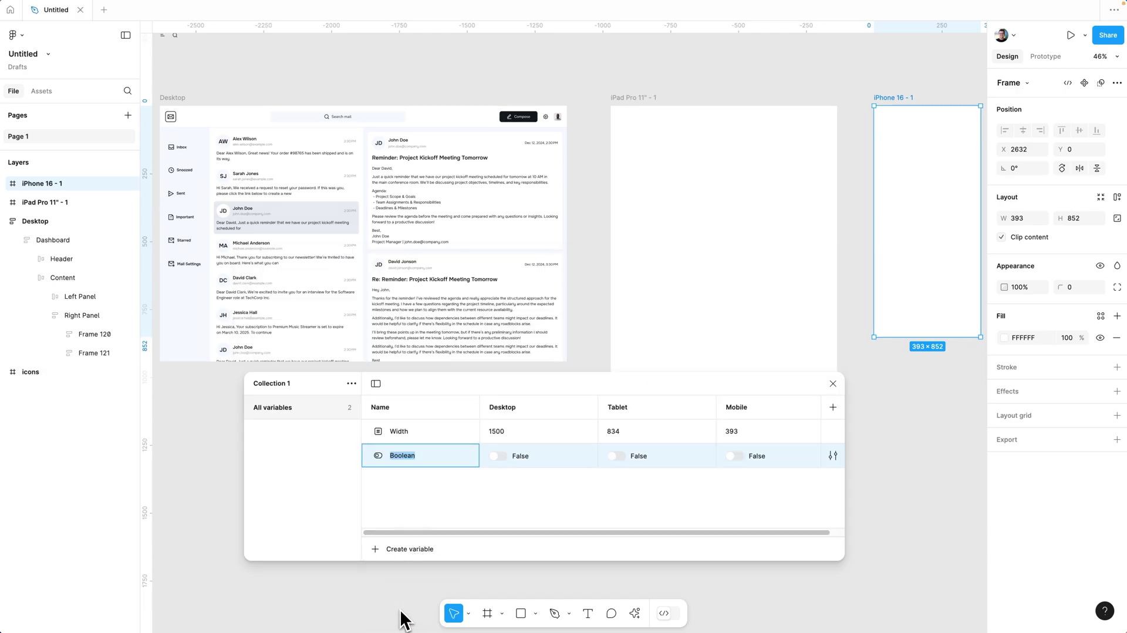
pyautogui.press('Return')
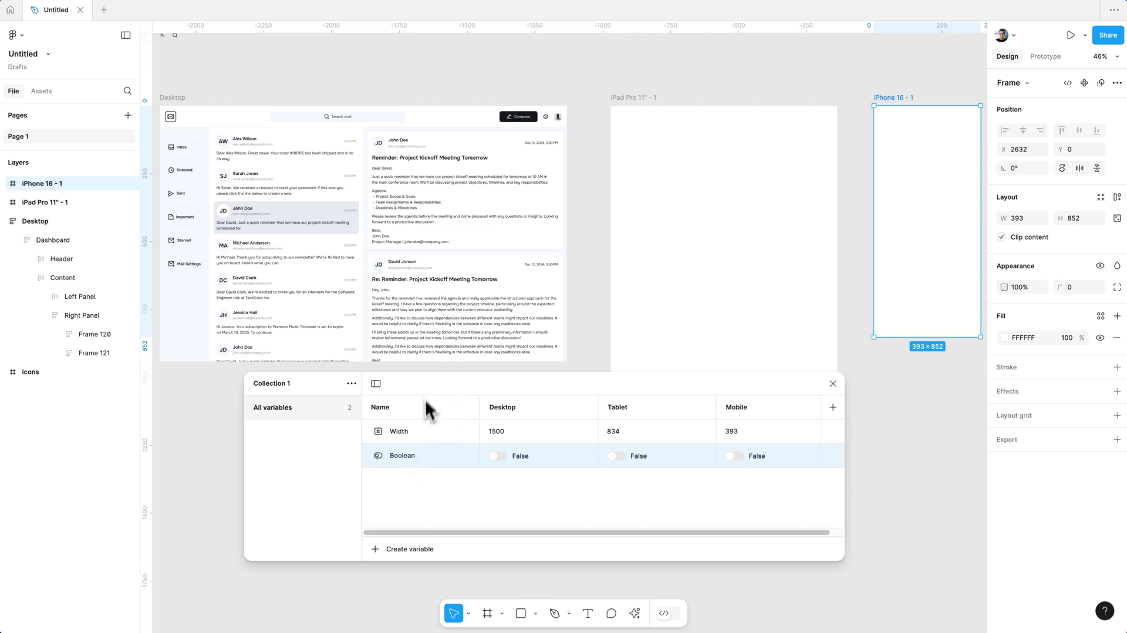
pyautogui.doubleClick(409, 457)
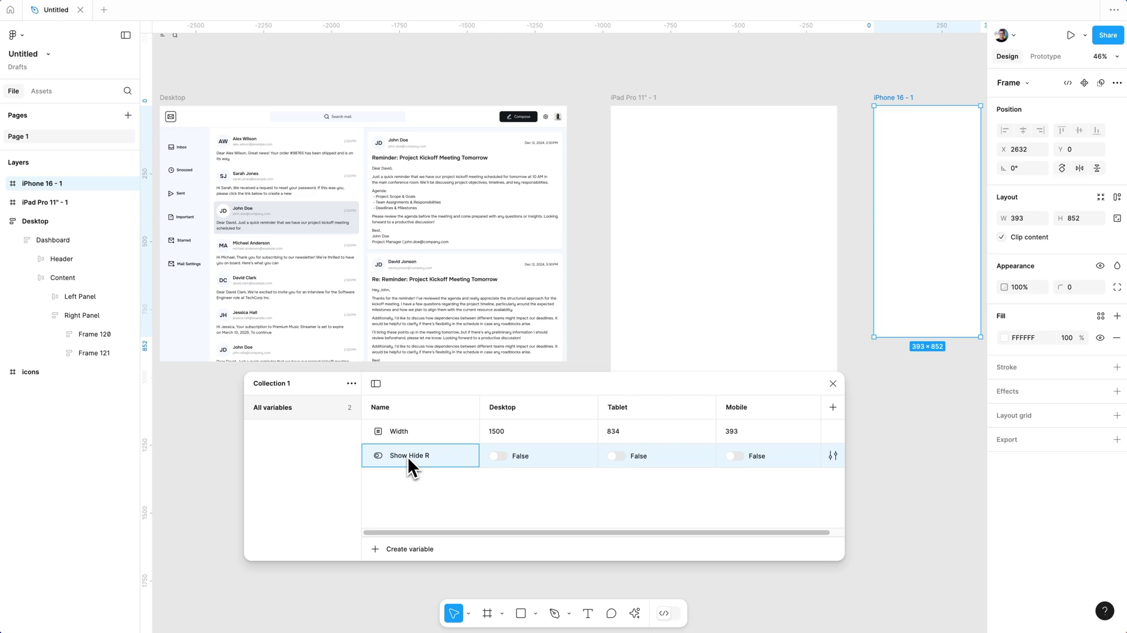
pyautogui.write('Panel')
pyautogui.click(469, 171)
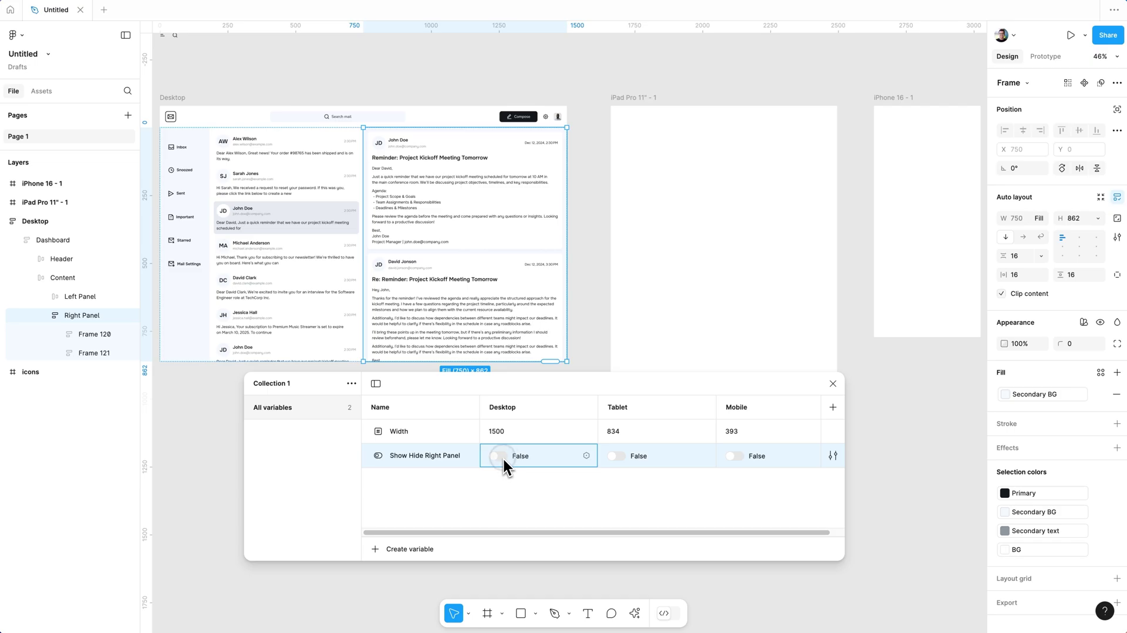
# - Create a boolean variable named Show Hide Menu Bar and set it to True for Desktop and Tablet
pyautogui.hotkey('shift', 'Return')
pyautogui.write('Show')
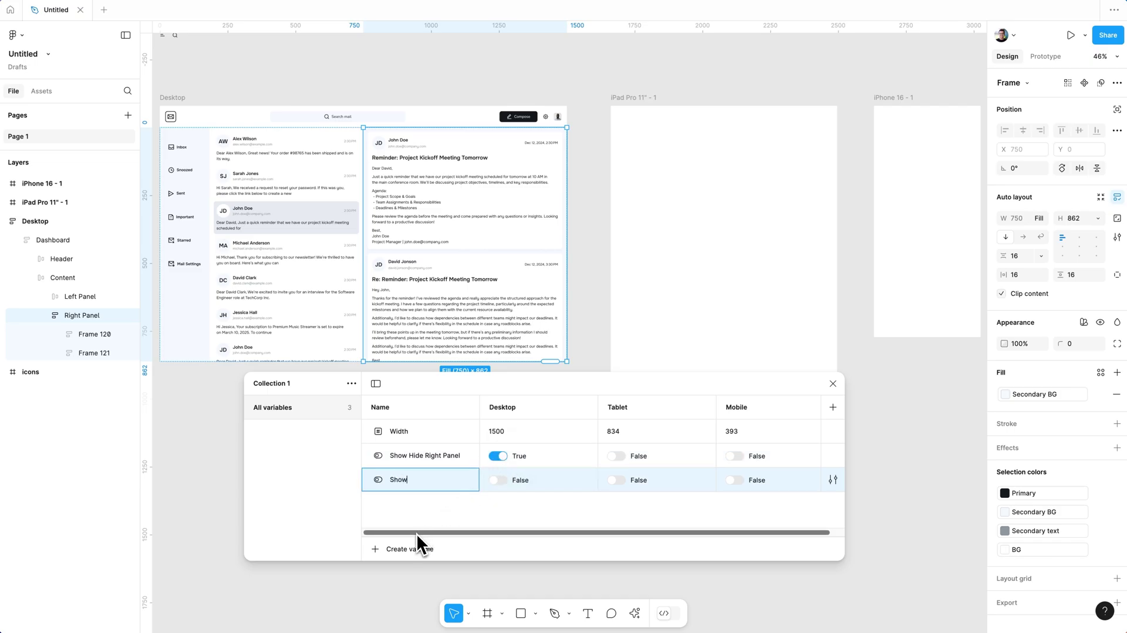
pyautogui.write(' Hide Menu Bar')
pyautogui.doubleClick(196, 227)
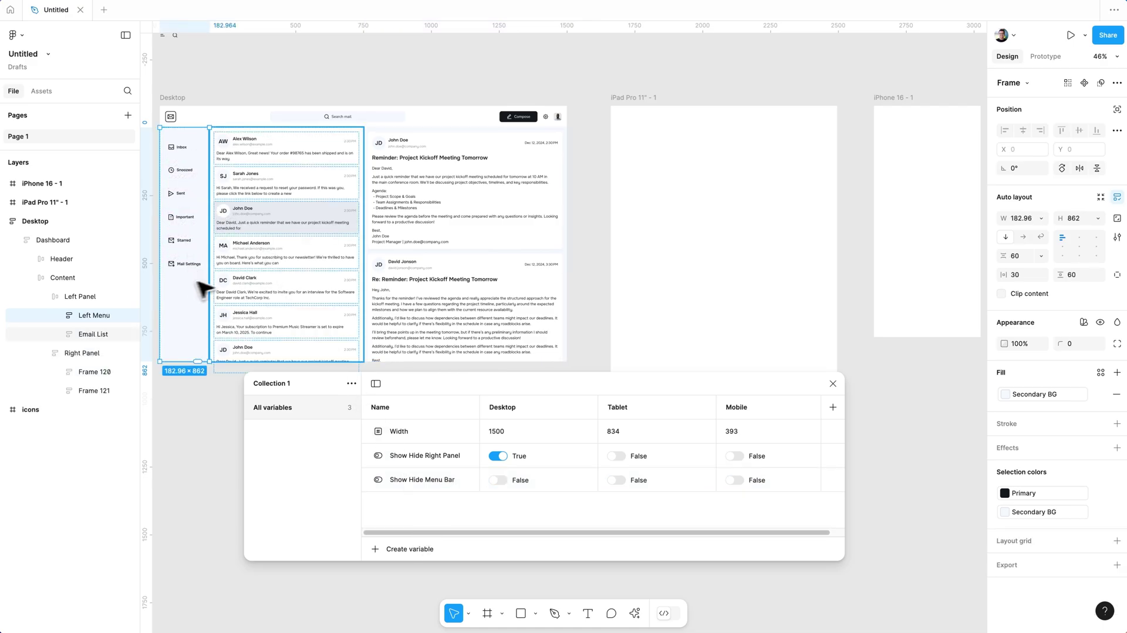
pyautogui.click(631, 191)
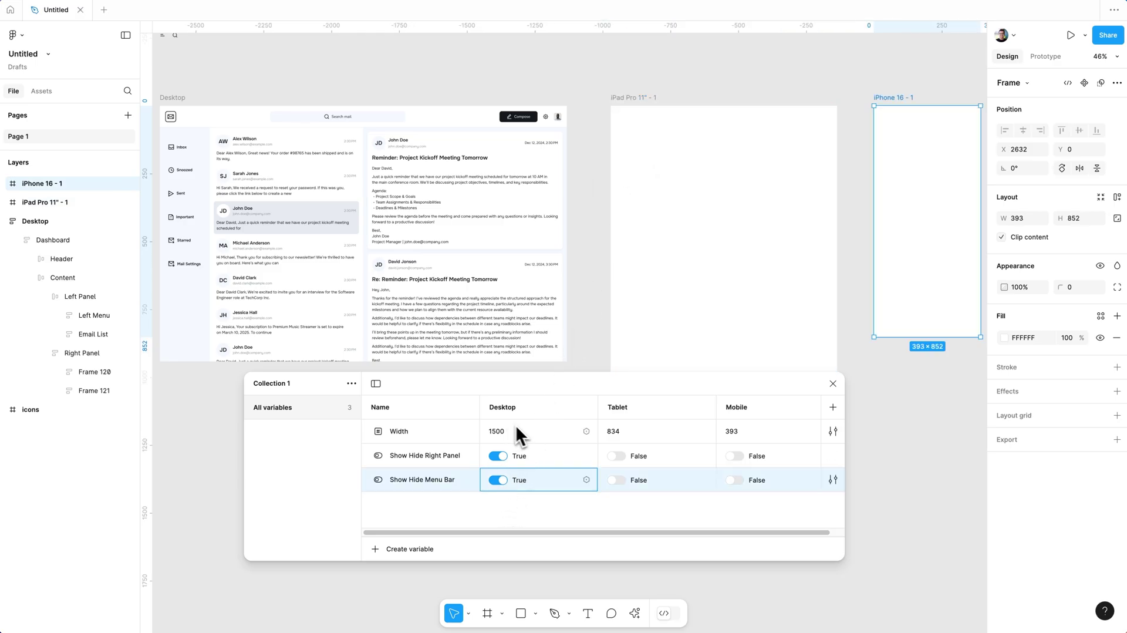
pyautogui.click(616, 480)
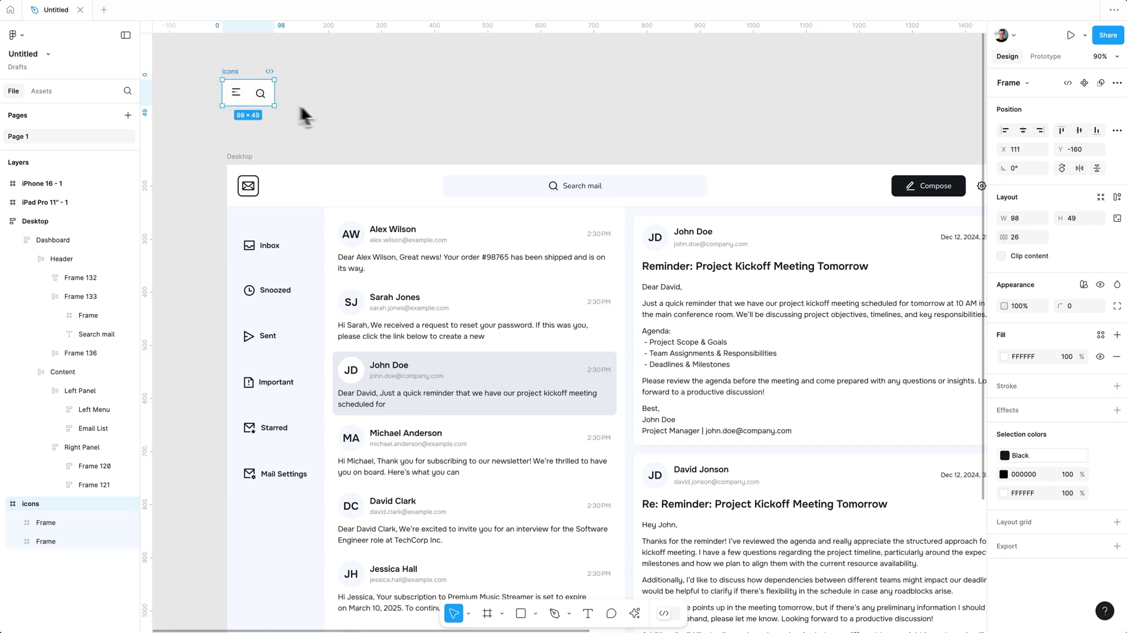
# - Move the hamburger icon from the icons frame into the header before the search bar, and the search icon before the Compose button
pyautogui.moveTo(330, 108); pyautogui.dragTo(285, 178)
pyautogui.scroll(-2, 395, 148)
pyautogui.click(317, 129)
pyautogui.click(249, 100)
pyautogui.moveTo(253, 111); pyautogui.dragTo(830, 182)
pyautogui.press('Left')
pyautogui.press('Right')
pyautogui.press('Left')
pyautogui.click(728, 155)
pyautogui.scroll(1, 362, 156)
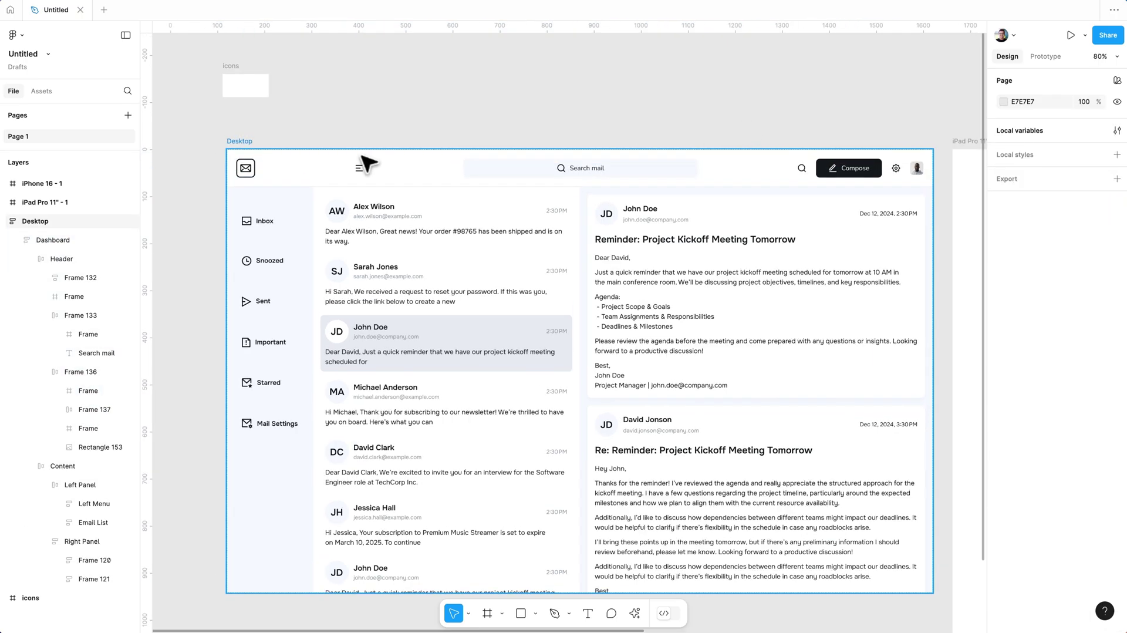
# - Hide the hamburger icon and the standalone search icon in the Desktop header
pyautogui.click(358, 169)
pyautogui.keyDown('super'); pyautogui.click(359, 169); pyautogui.keyUp('super')
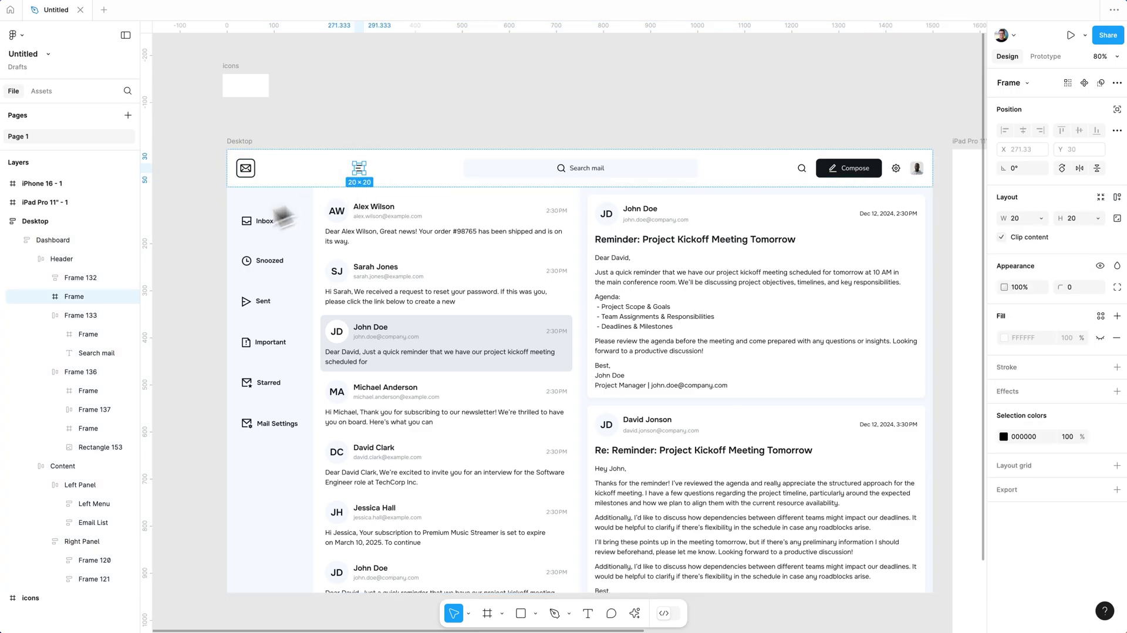
pyautogui.press('super+shift+h')
pyautogui.doubleClick(805, 170)
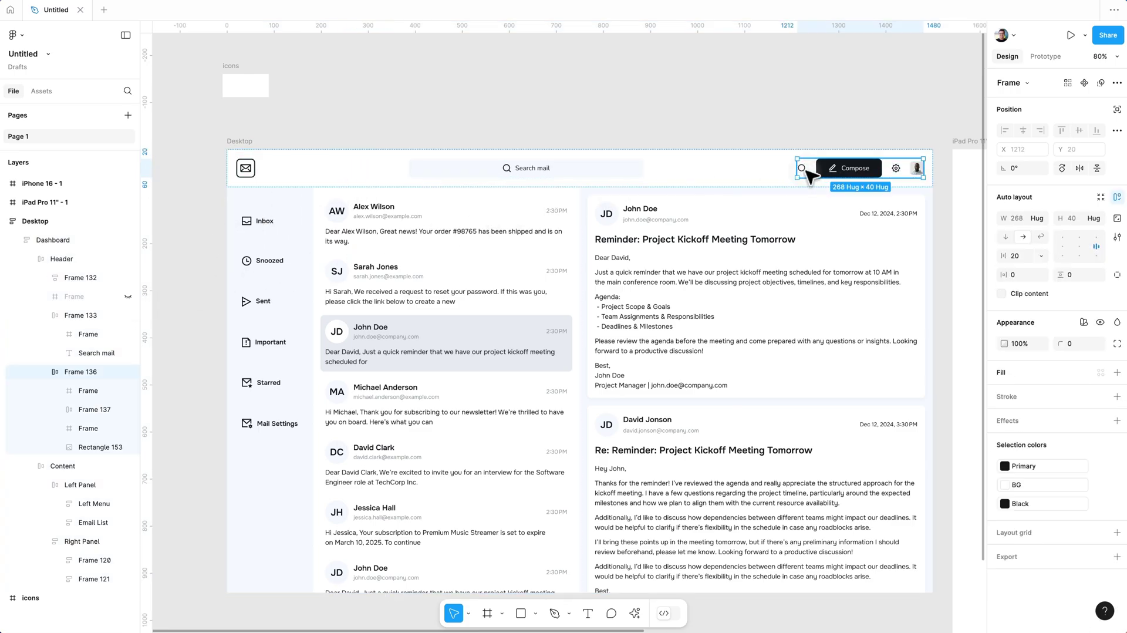
pyautogui.click(128, 391)
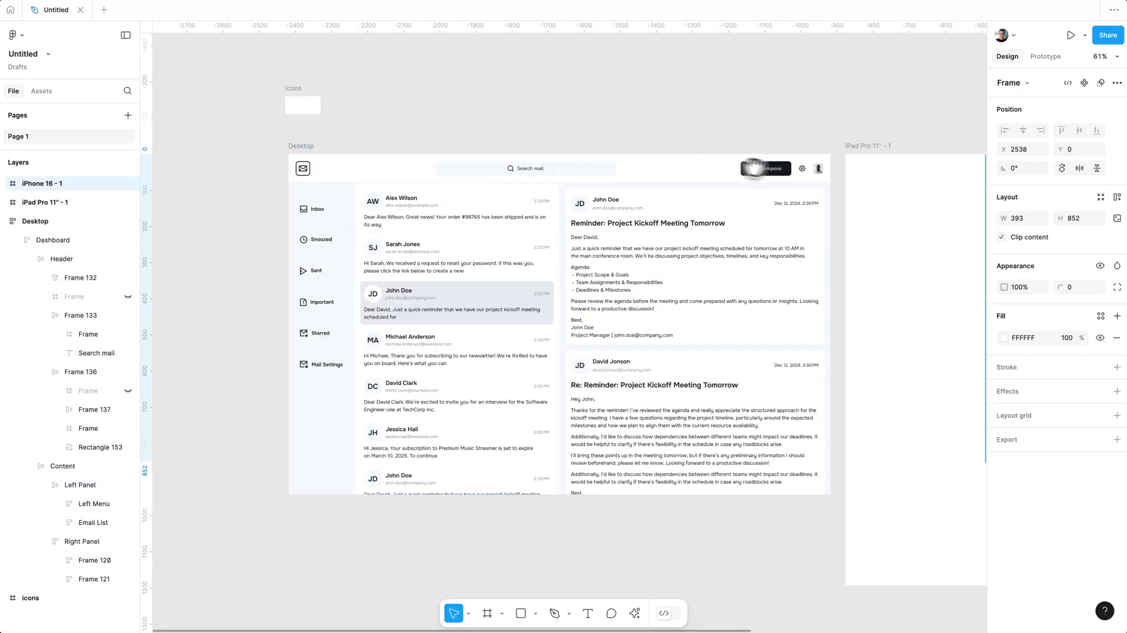
pyautogui.moveTo(822, 179); pyautogui.dragTo(396, 170)
pyautogui.click(556, 175)
pyautogui.click(763, 178)
pyautogui.moveTo(510, 175); pyautogui.dragTo(718, 173)
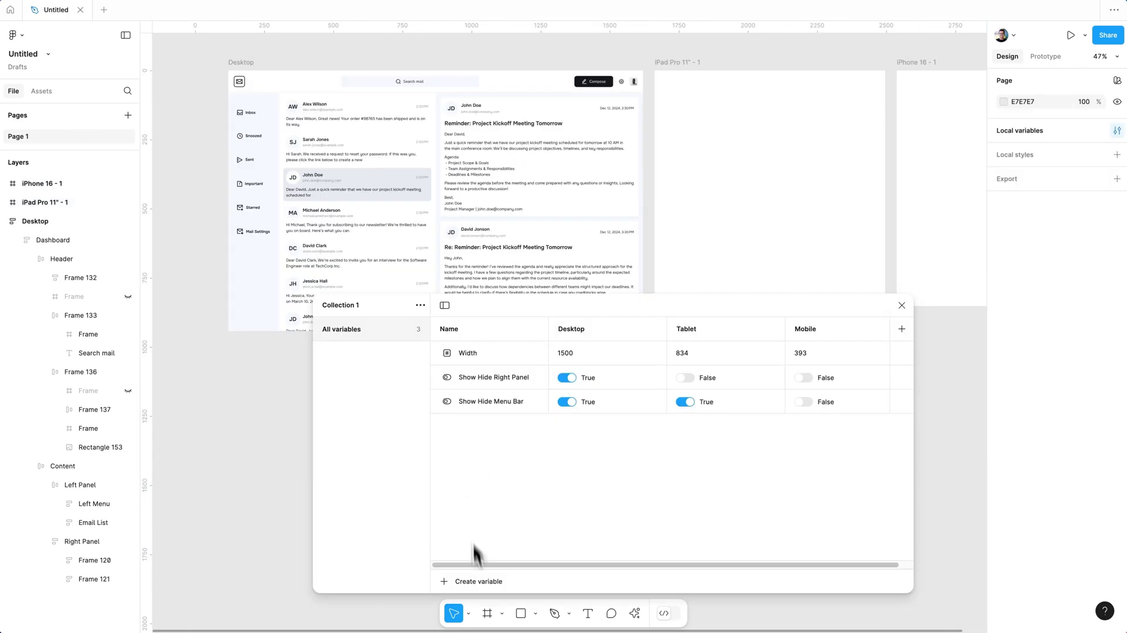
# - Create a boolean variable named Show Hide Search Bar and set it to True for Desktop
pyautogui.click(478, 581)
pyautogui.click(485, 617)
pyautogui.write('Show H')
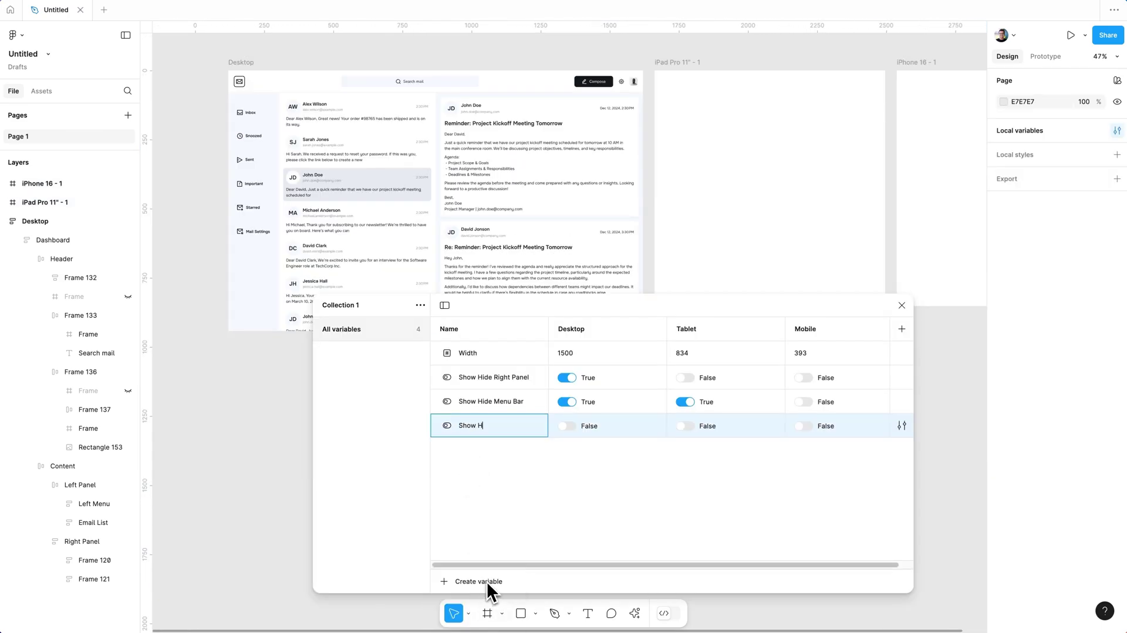
pyautogui.write('ide Search Bar')
pyautogui.press('Return')
pyautogui.click(566, 426)
# - Create a boolean variable named Show Hide Hamburger Menu and set it to True for Tablet and Mobile
pyautogui.click(478, 581)
pyautogui.click(472, 618)
pyautogui.write('Show Hide Ham')
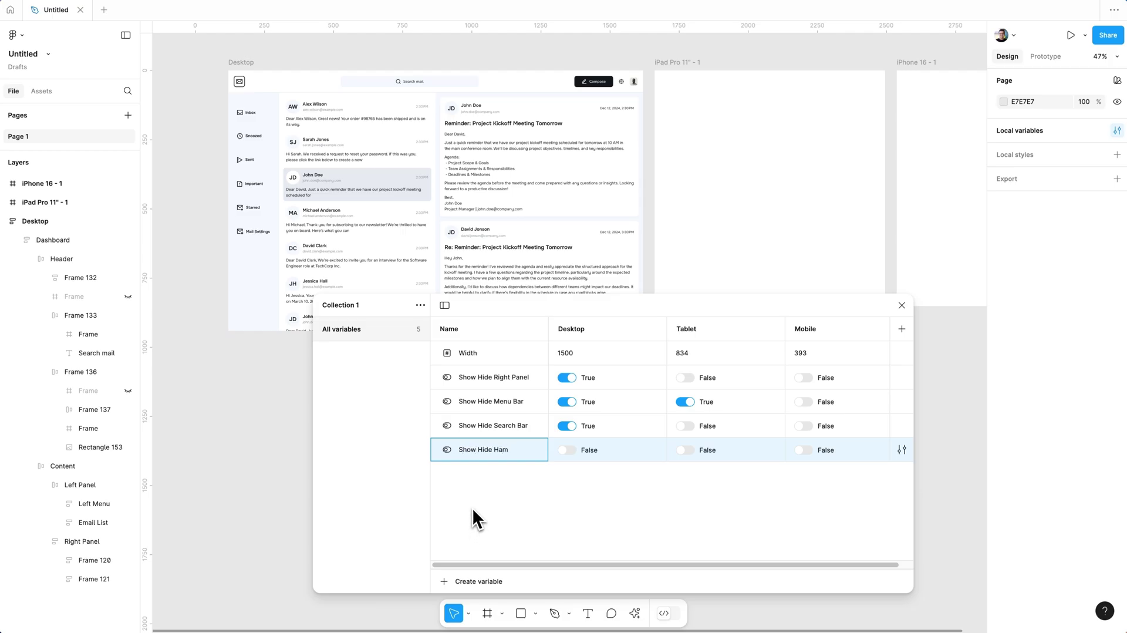
pyautogui.write('burger Menu')
pyautogui.press('Return')
pyautogui.click(685, 450)
pyautogui.click(803, 449)
# - Create a boolean variable named Show Hide Search Icon and set it to True for Tablet and Mobile
pyautogui.click(478, 581)
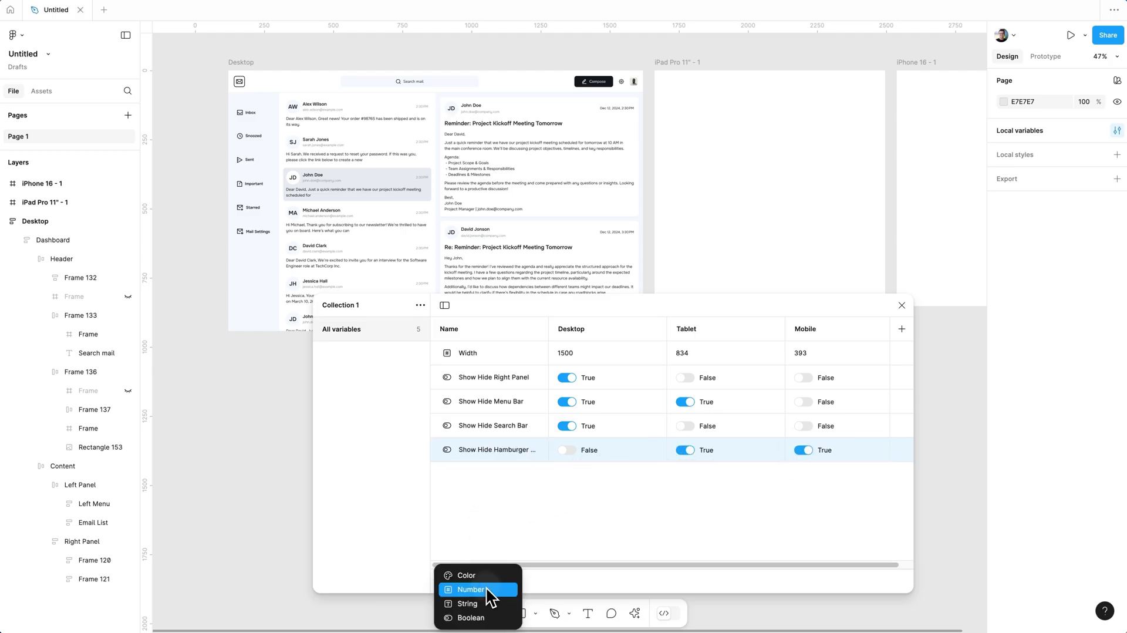
pyautogui.click(482, 618)
pyautogui.write('Show Hide Search Icon')
pyautogui.press('Return')
pyautogui.click(682, 476)
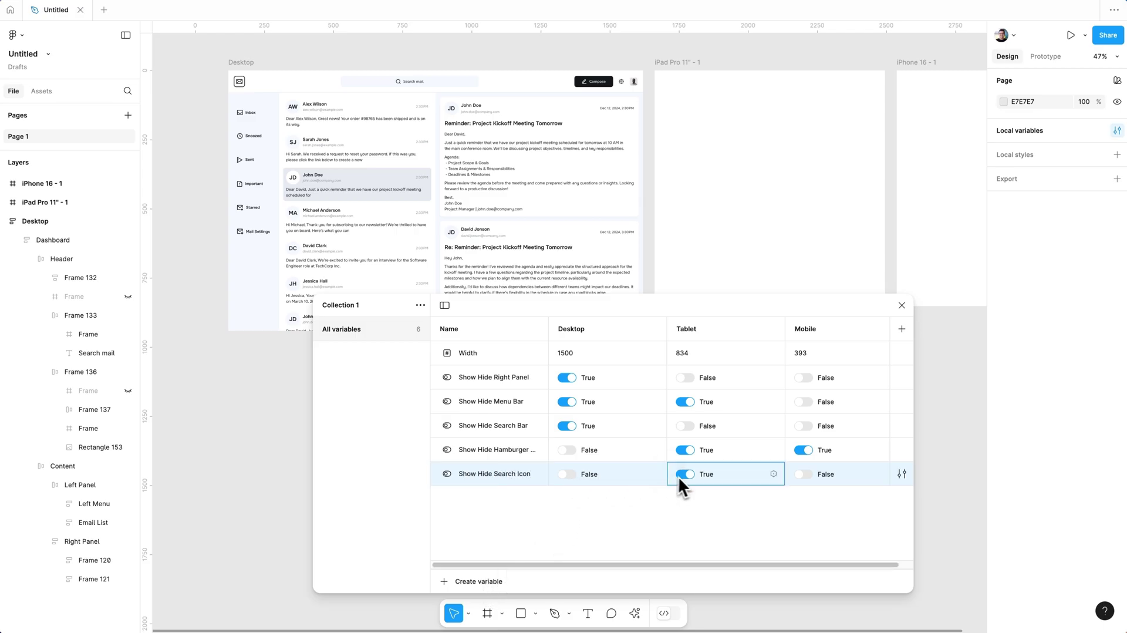
pyautogui.click(803, 474)
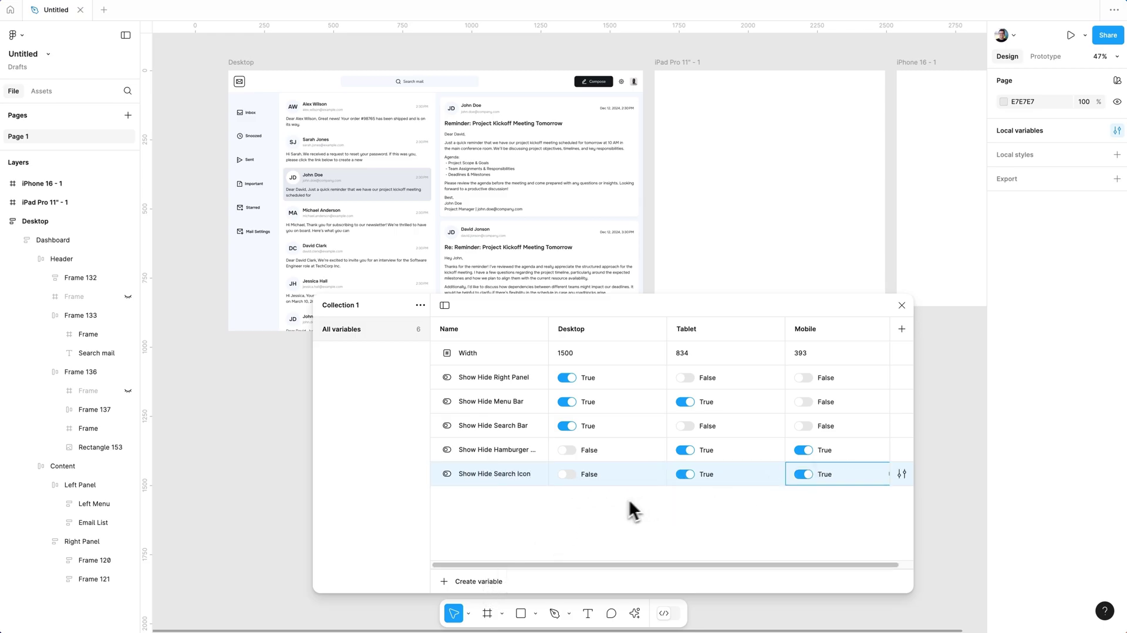
# - Create a boolean variable named Show Hide Menu Labels and set it to True for Desktop
pyautogui.click(471, 581)
pyautogui.click(462, 612)
pyautogui.write('Show Hide Menu Labes')
pyautogui.press('BackSpace')
pyautogui.write('ls')
pyautogui.click(565, 500)
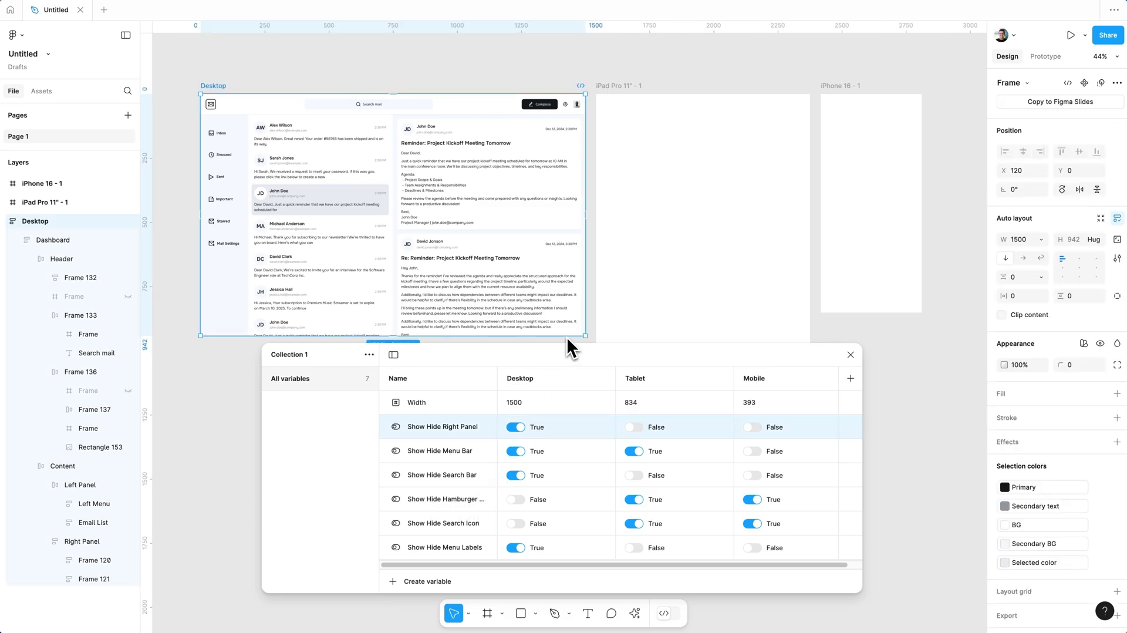
# - Turn the Dashboard frame inside the Desktop frame into a component
pyautogui.click(360, 200)
pyautogui.doubleClick(359, 201)
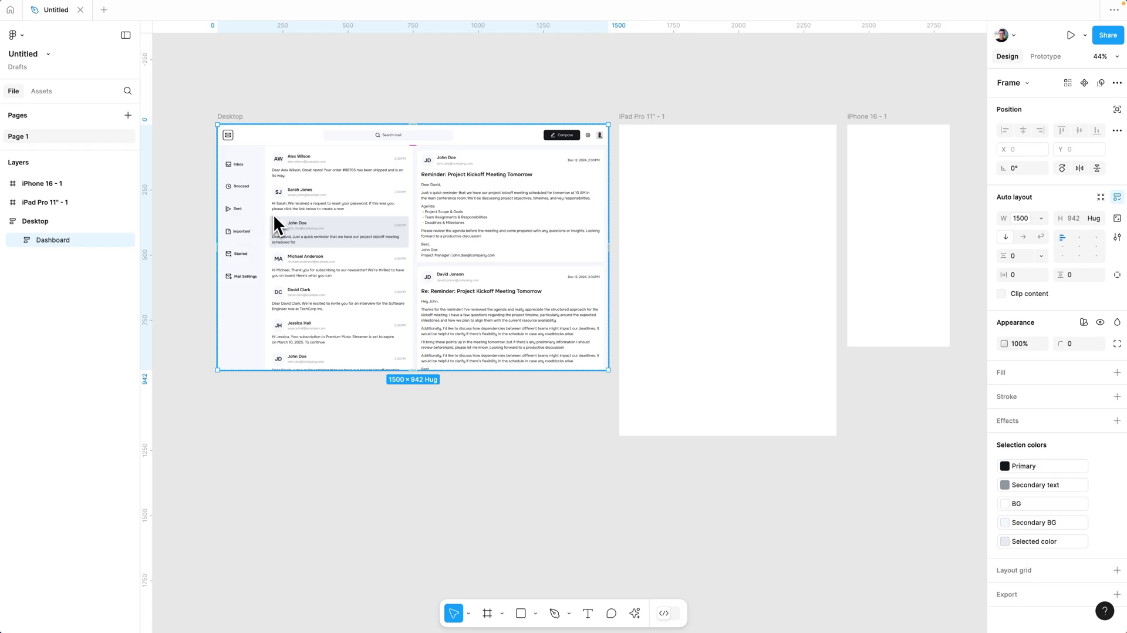
pyautogui.press('Escape')
pyautogui.click(75, 243)
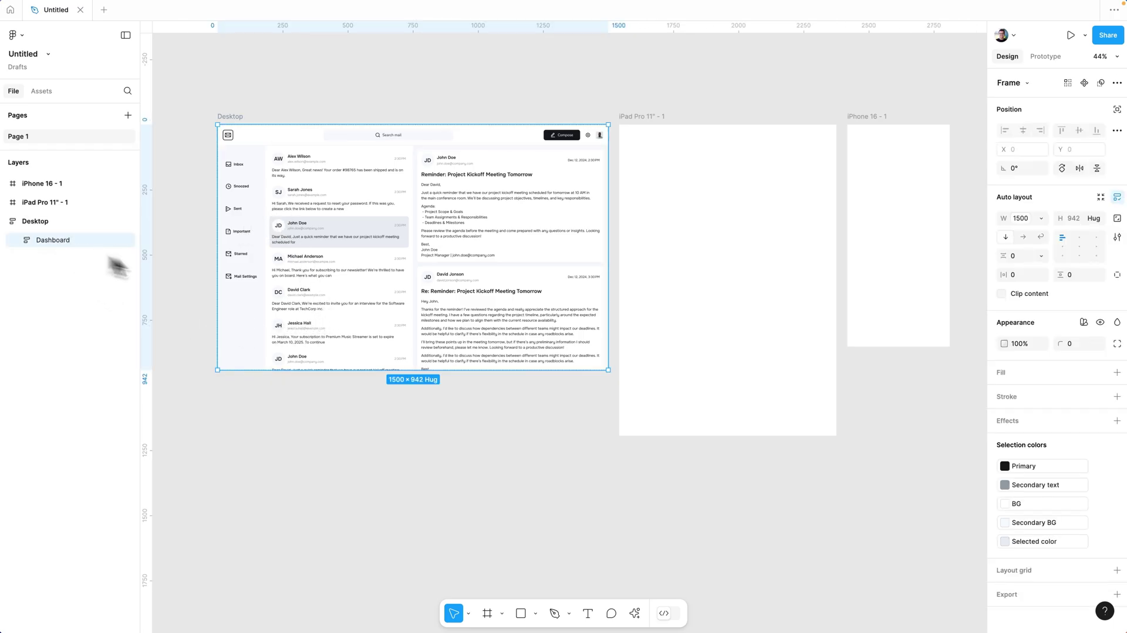
pyautogui.click(635, 613)
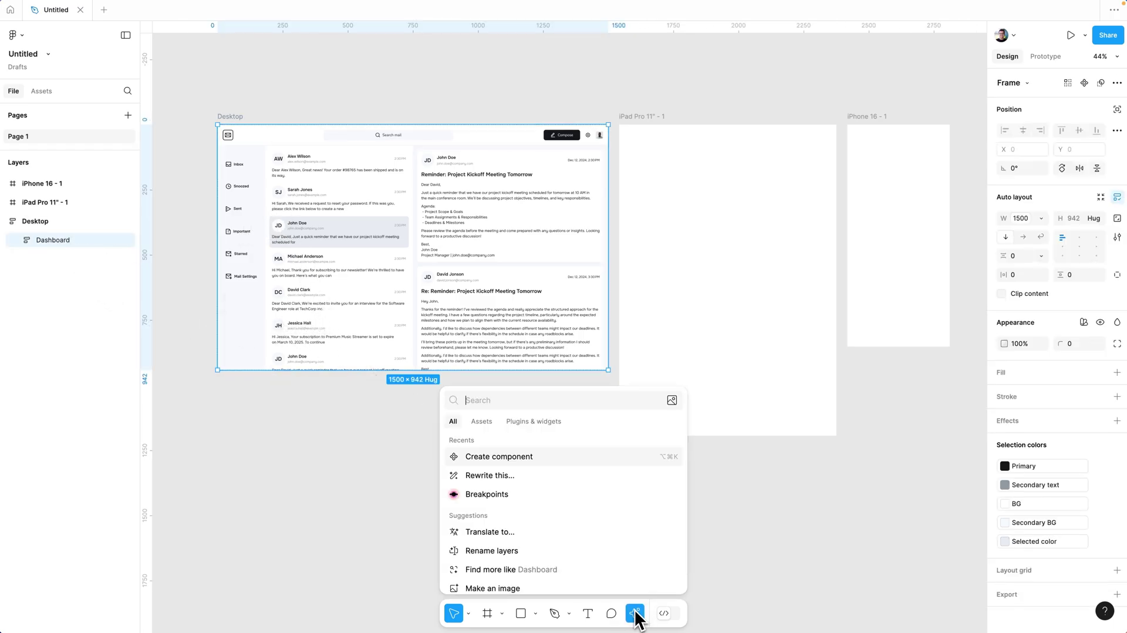
pyautogui.click(518, 461)
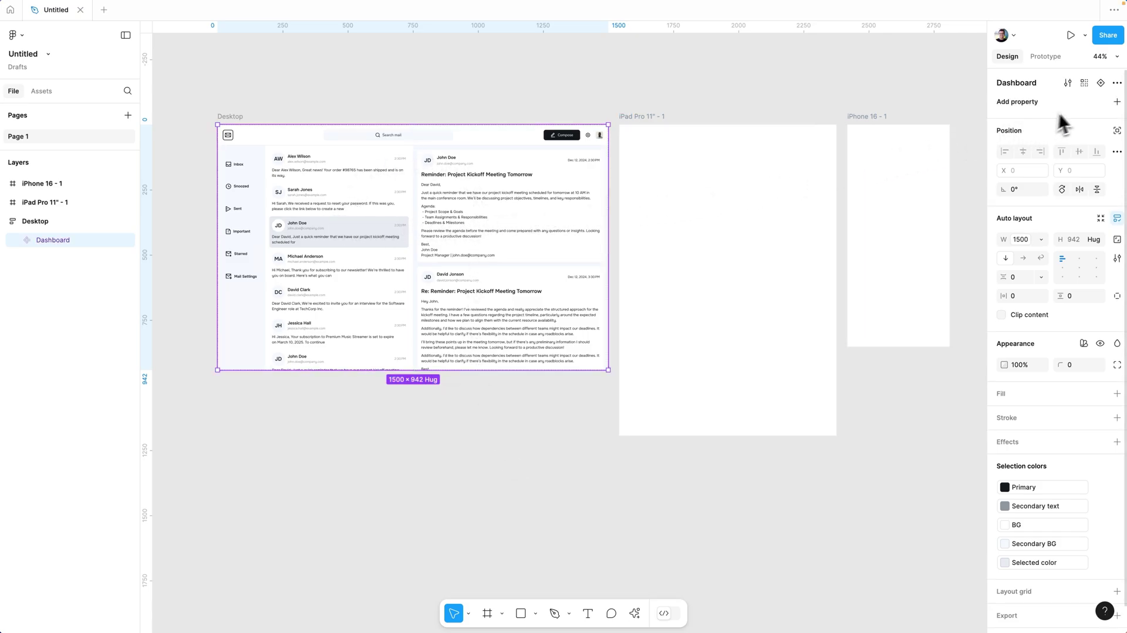
# - Add a boolean property named Show Hide Right Panel to the Dashboard component, linked to the variable of the same name
pyautogui.click(1117, 102)
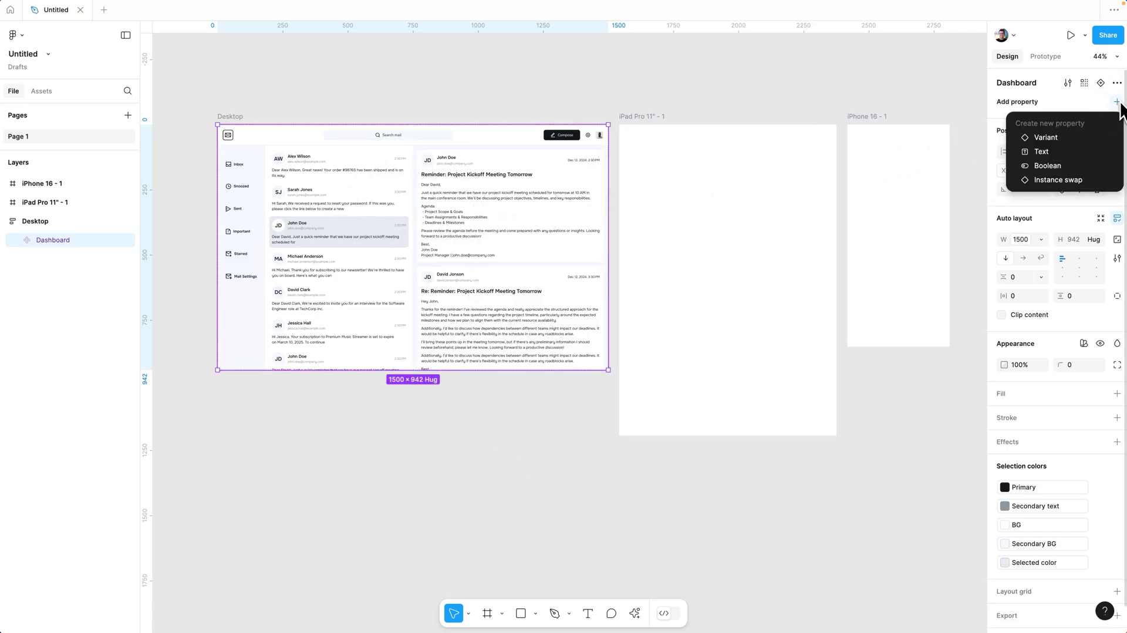
pyautogui.click(1058, 166)
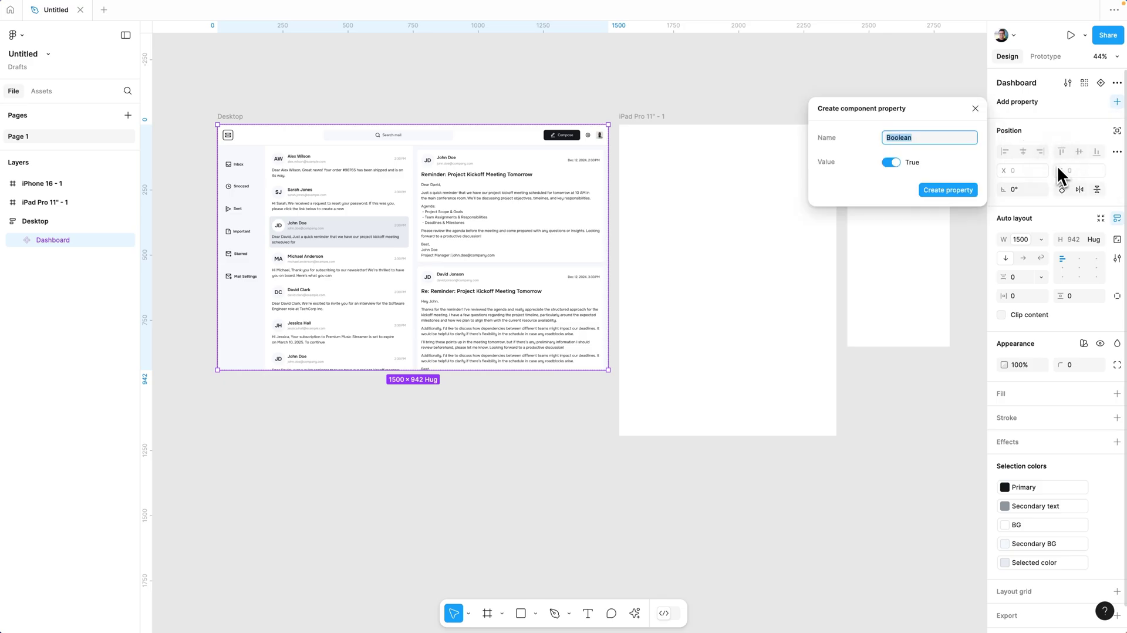
pyautogui.write('Show Hide Right Panel')
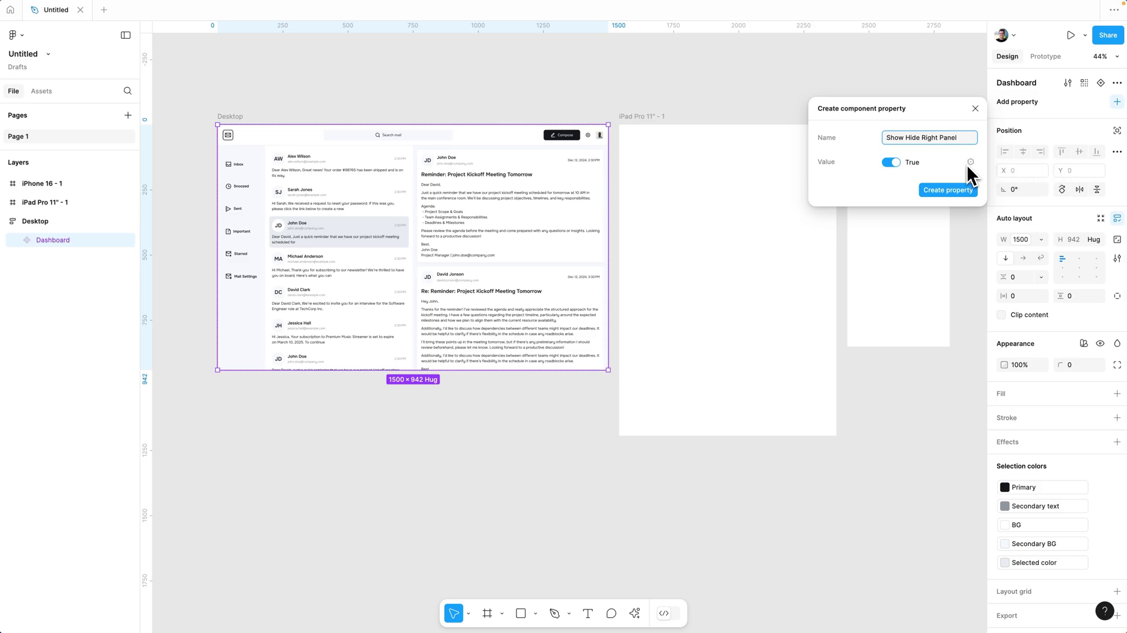
pyautogui.click(964, 167)
pyautogui.click(970, 161)
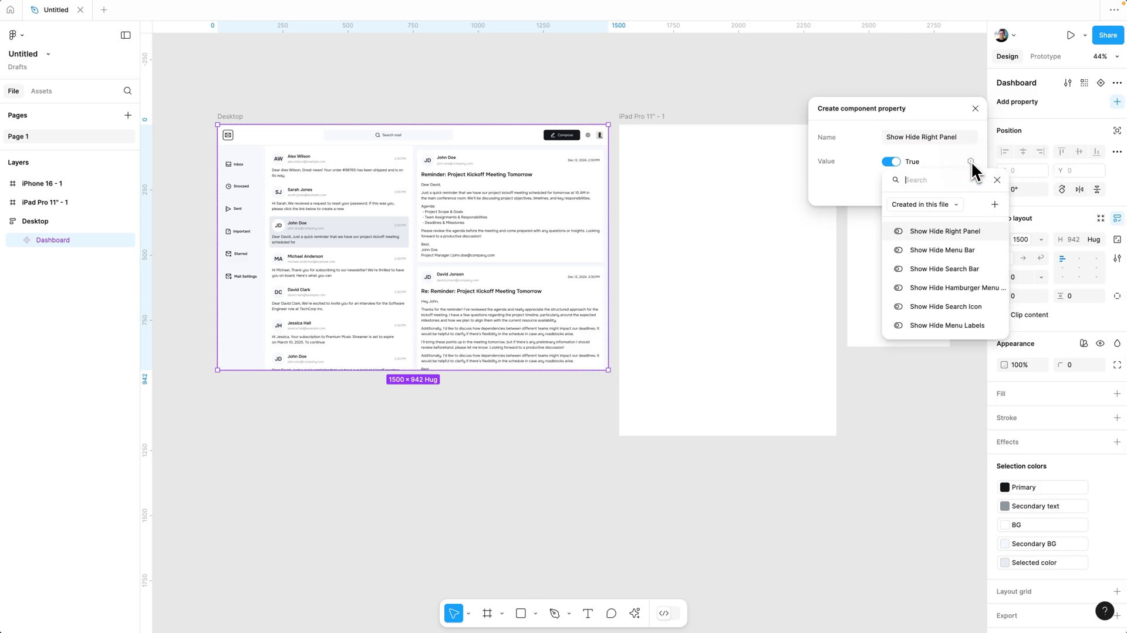
pyautogui.click(929, 233)
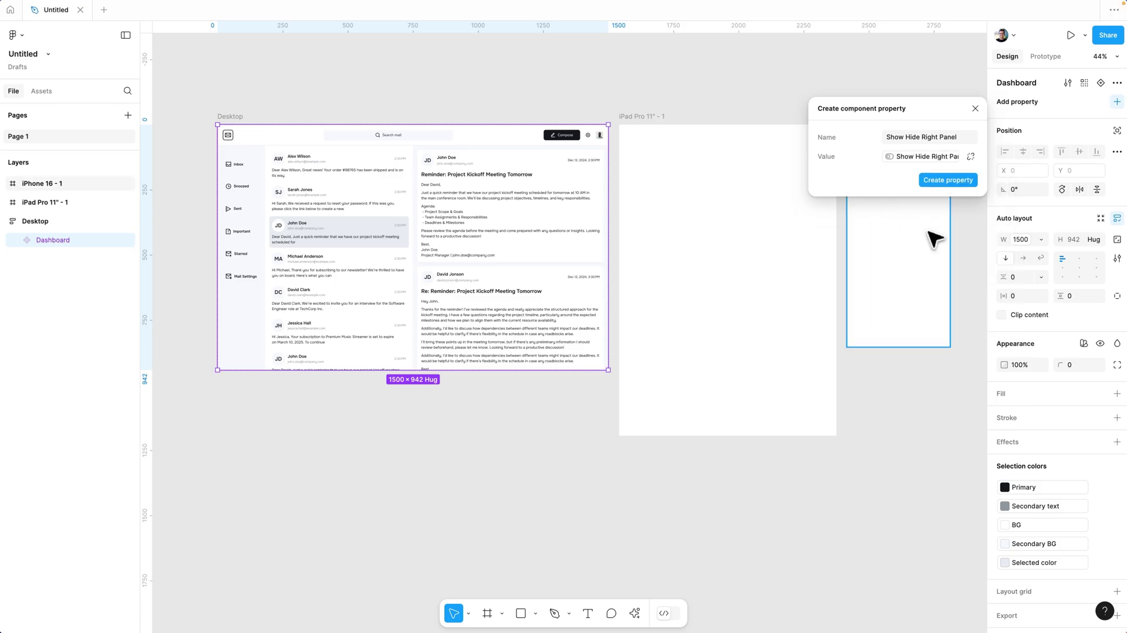
pyautogui.click(946, 182)
pyautogui.click(972, 167)
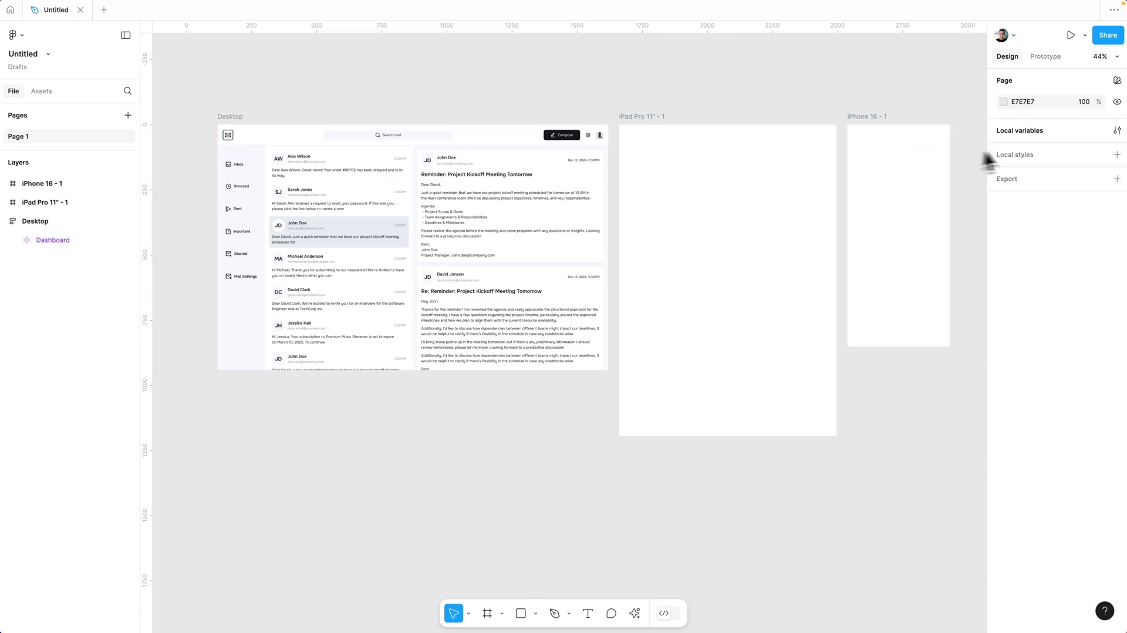
# - Show the local variables for reference and add a Dashboard boolean property named Show Hide Menu Bar, linked to its matching variable
pyautogui.click(1036, 135)
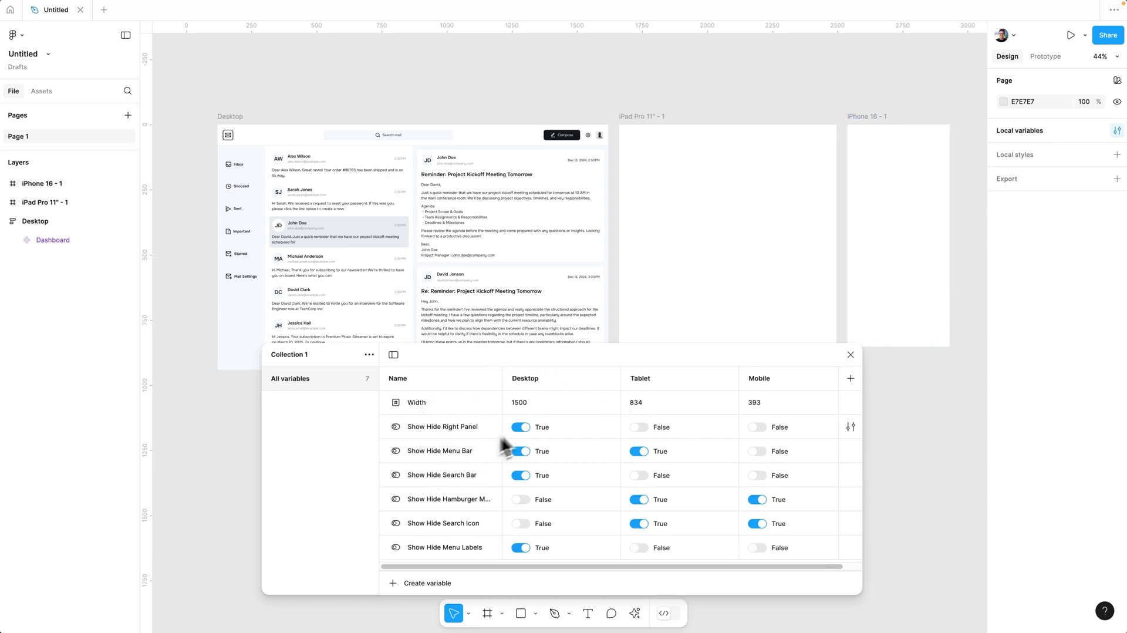
pyautogui.click(446, 323)
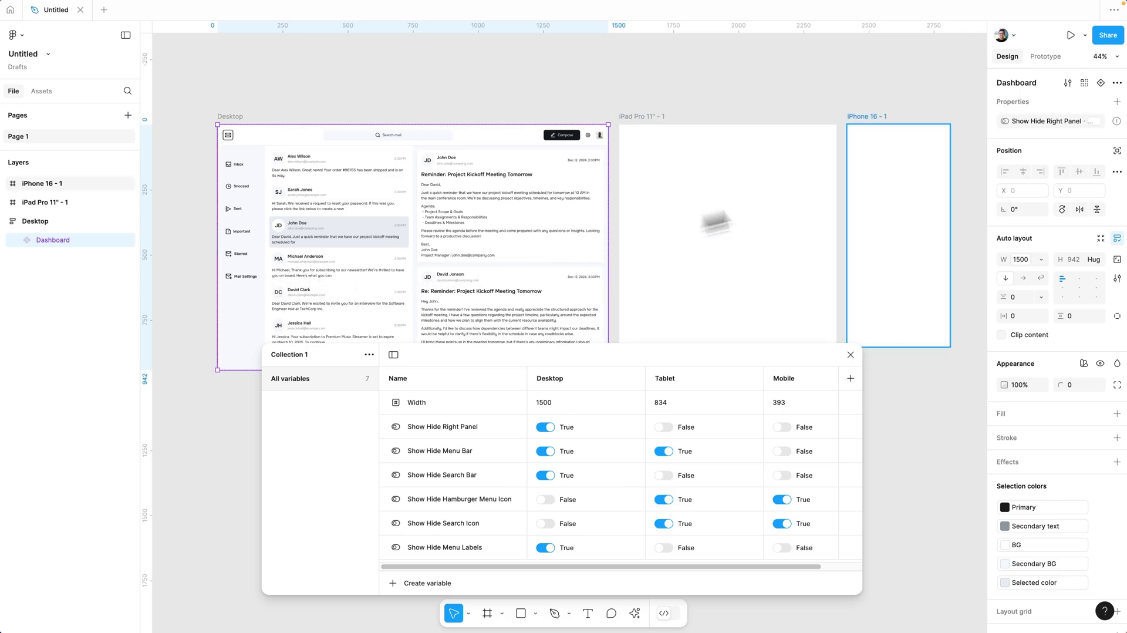
pyautogui.click(1117, 102)
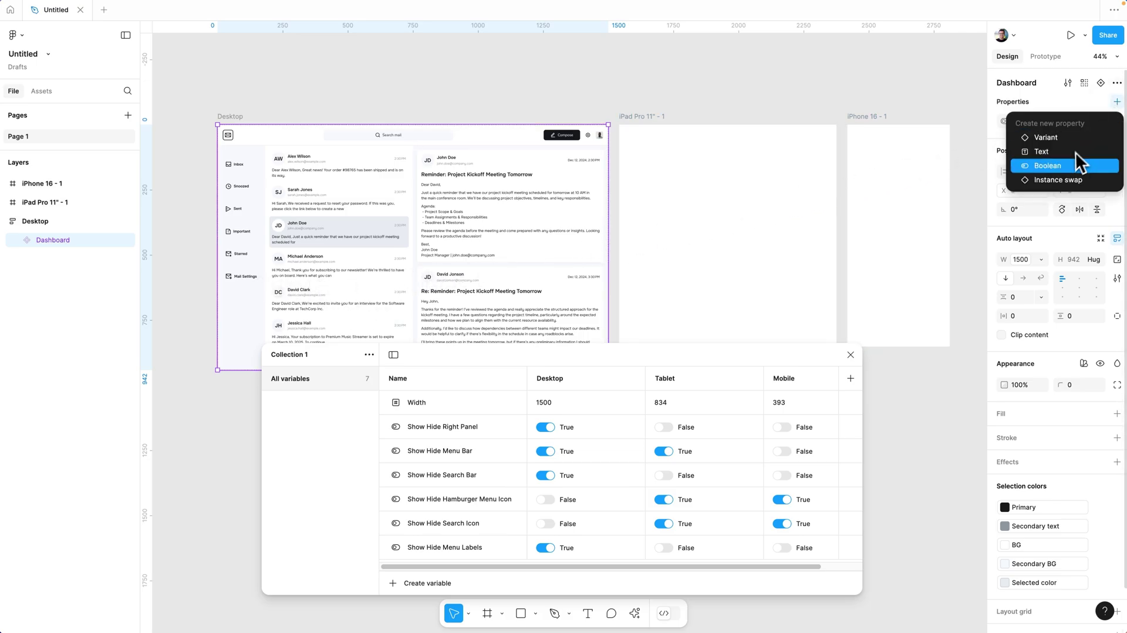
pyautogui.click(1068, 166)
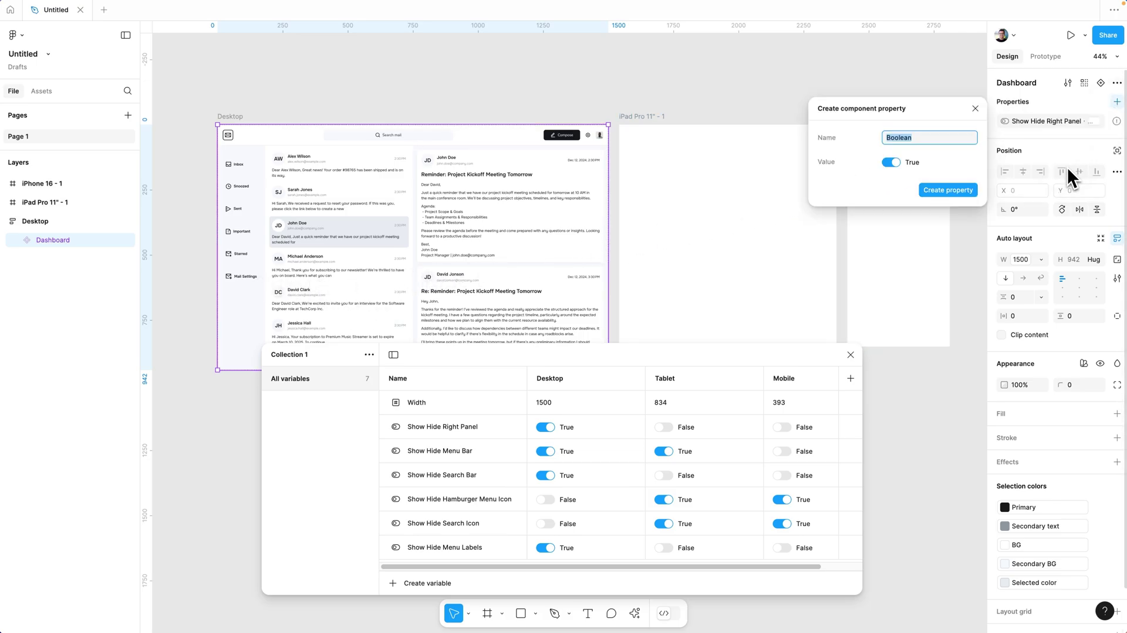
pyautogui.write('Show Hide Menu Bar')
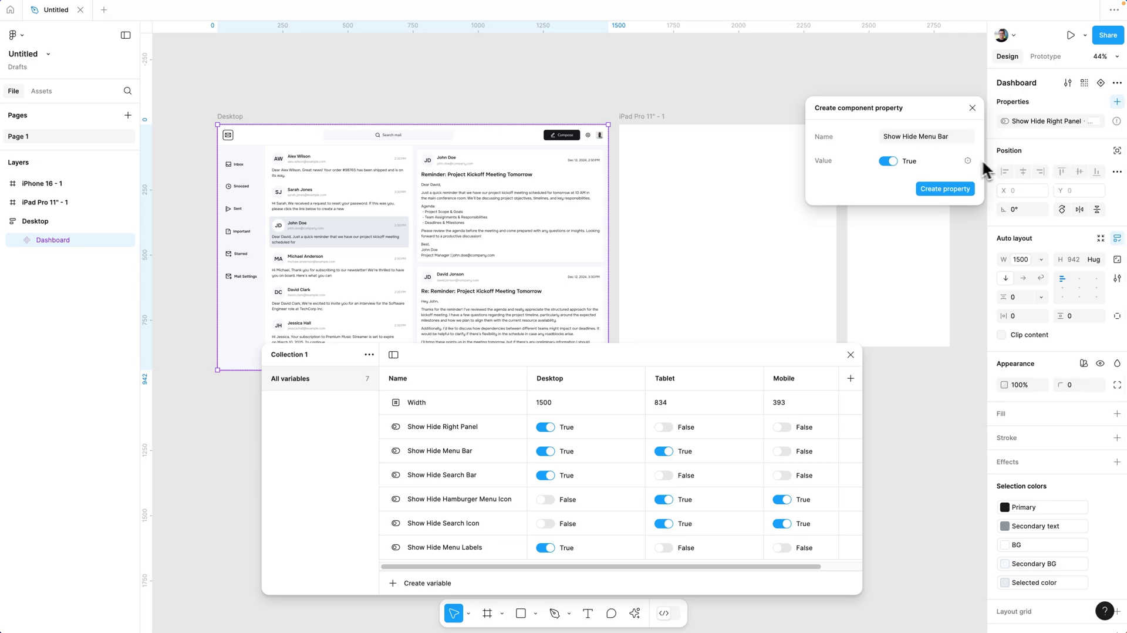
pyautogui.click(969, 160)
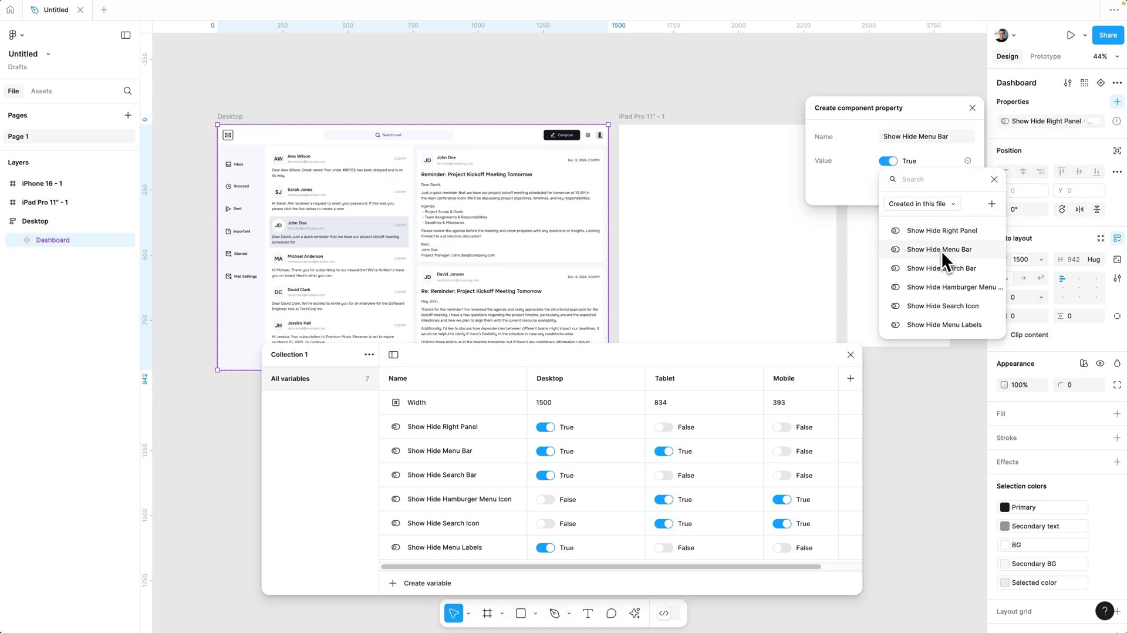
pyautogui.click(966, 249)
pyautogui.click(944, 178)
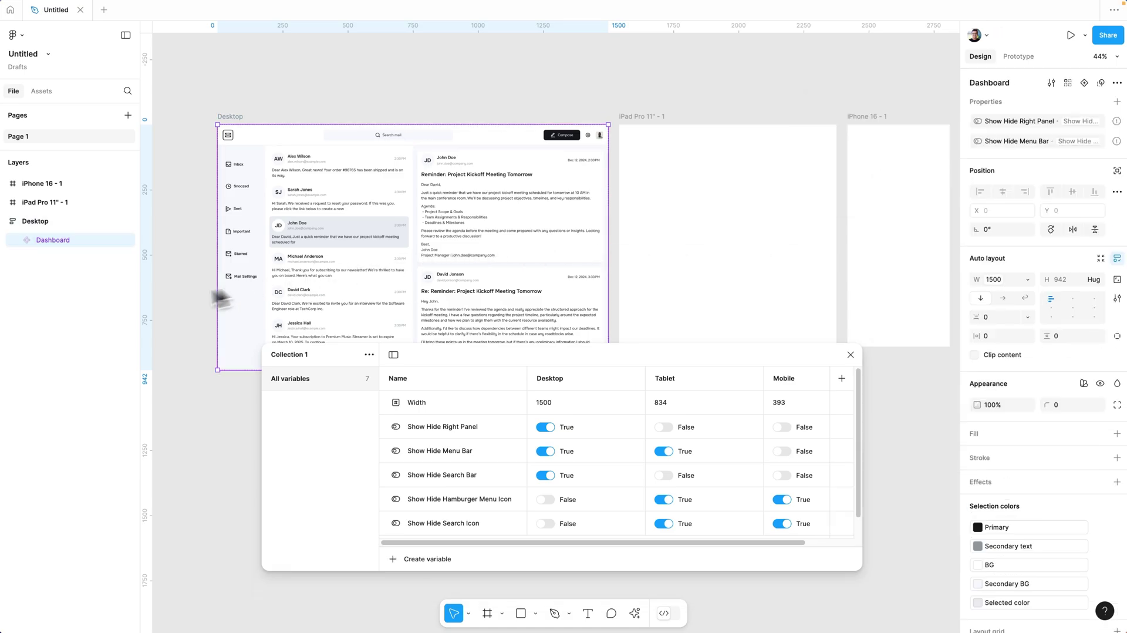
# - Add boolean properties Show Hide Search Bar and Show Hide Hamburger Menu Icon to the Dashboard component, each linked to its matching variable
pyautogui.click(1117, 101)
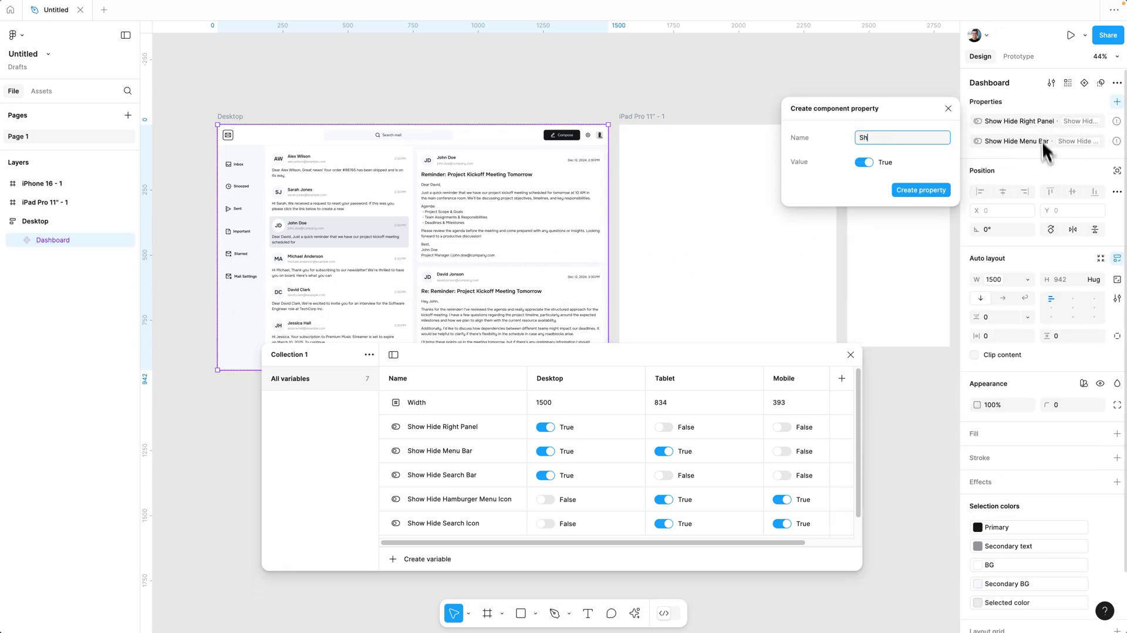
pyautogui.click(921, 190)
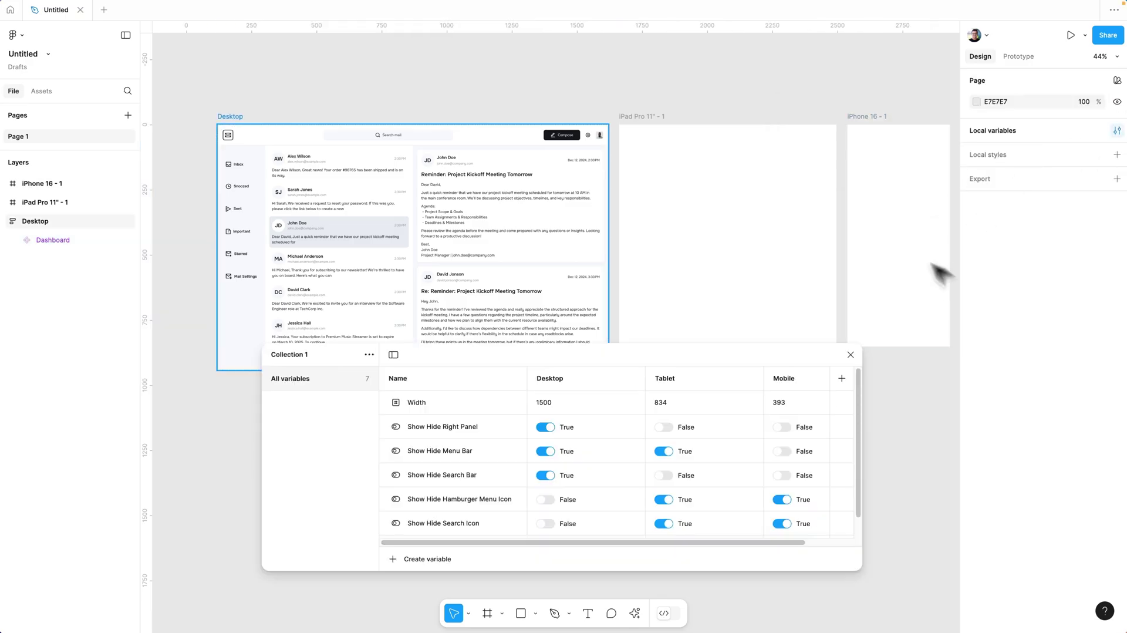
pyautogui.click(1117, 101)
pyautogui.write('S')
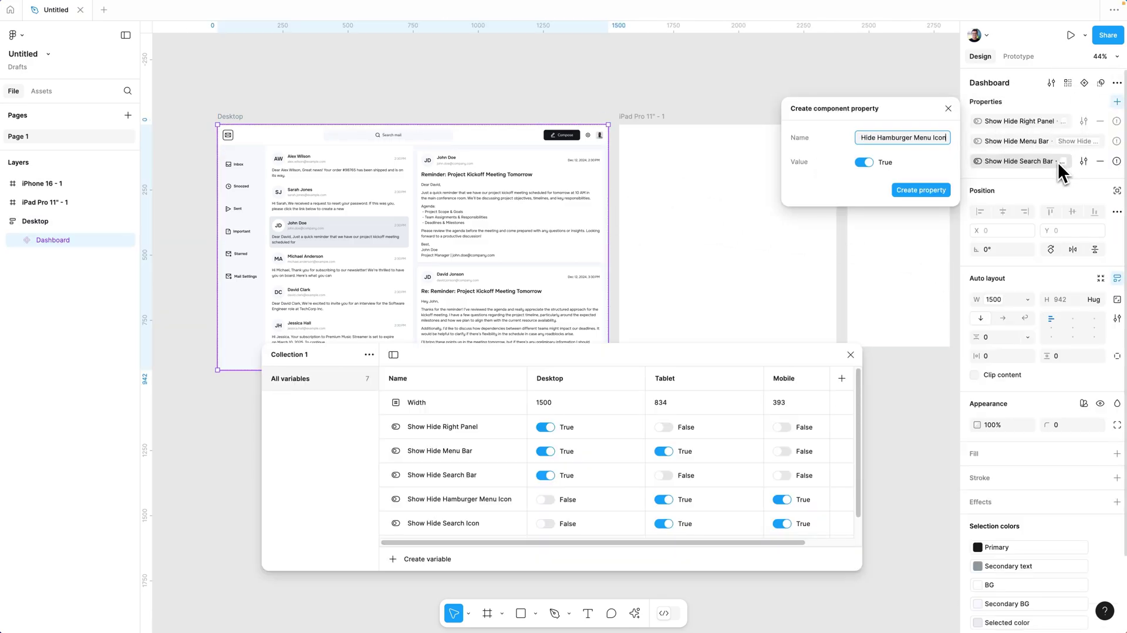
pyautogui.click(938, 162)
# - Add boolean properties Show Hide Search Icon and Show Hide Menu Labels to the Dashboard component, each linked to its matching variable
pyautogui.click(1117, 101)
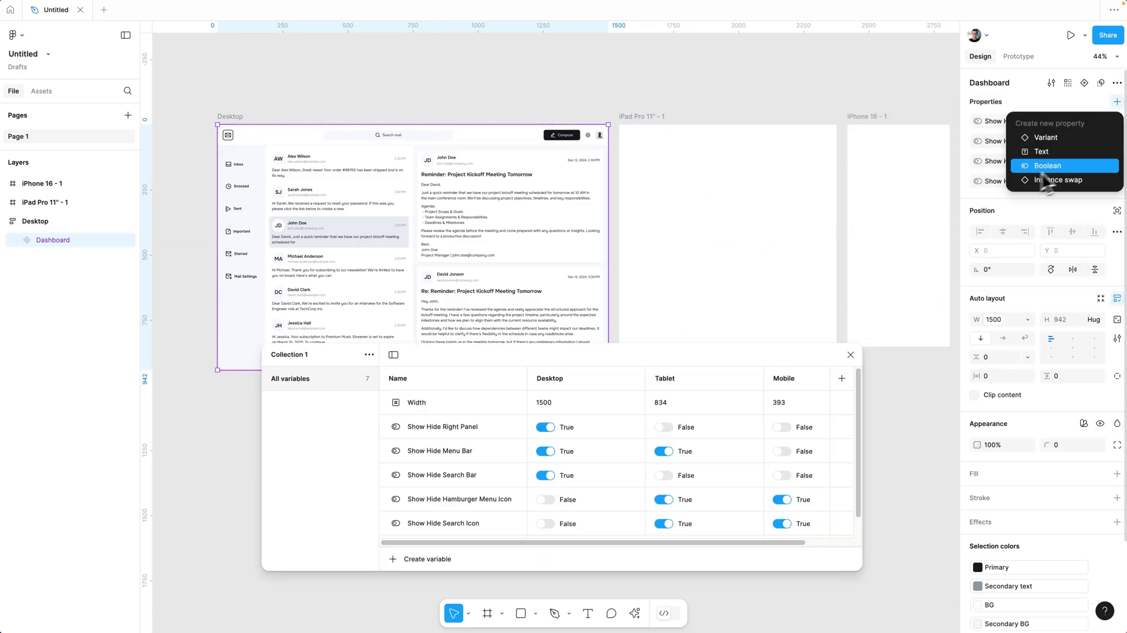
pyautogui.click(1040, 170)
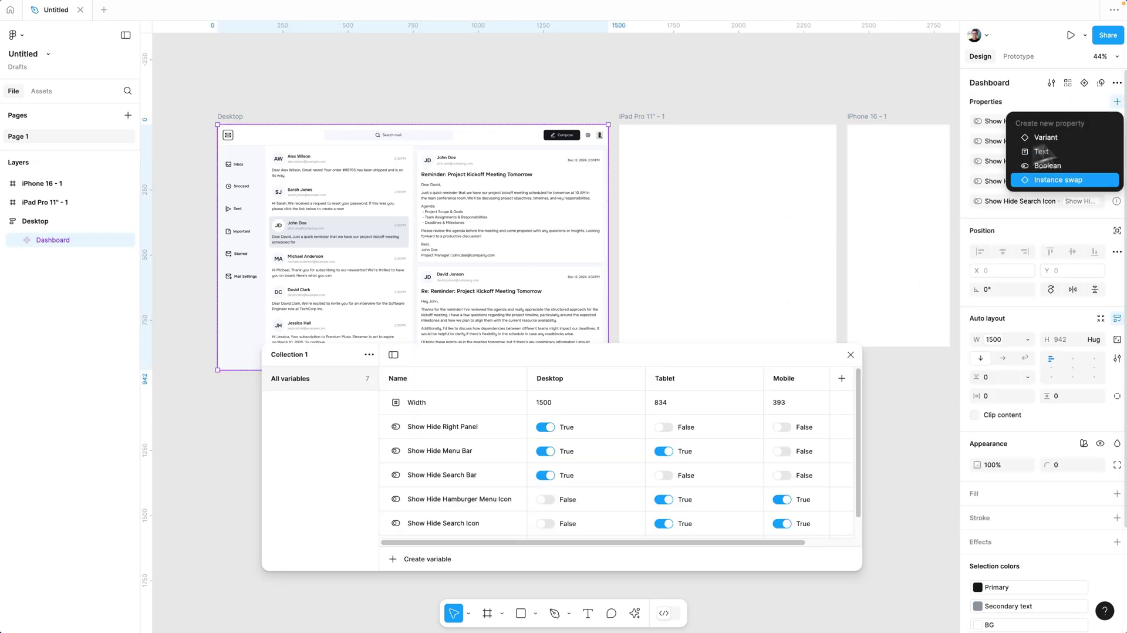
pyautogui.click(1040, 179)
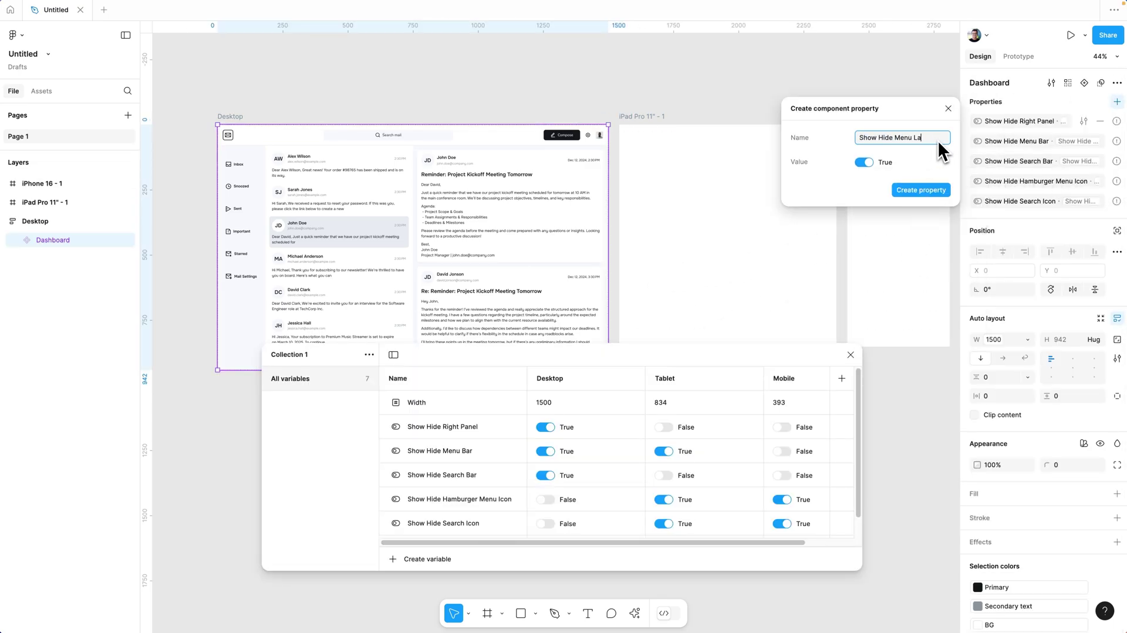
pyautogui.click(938, 162)
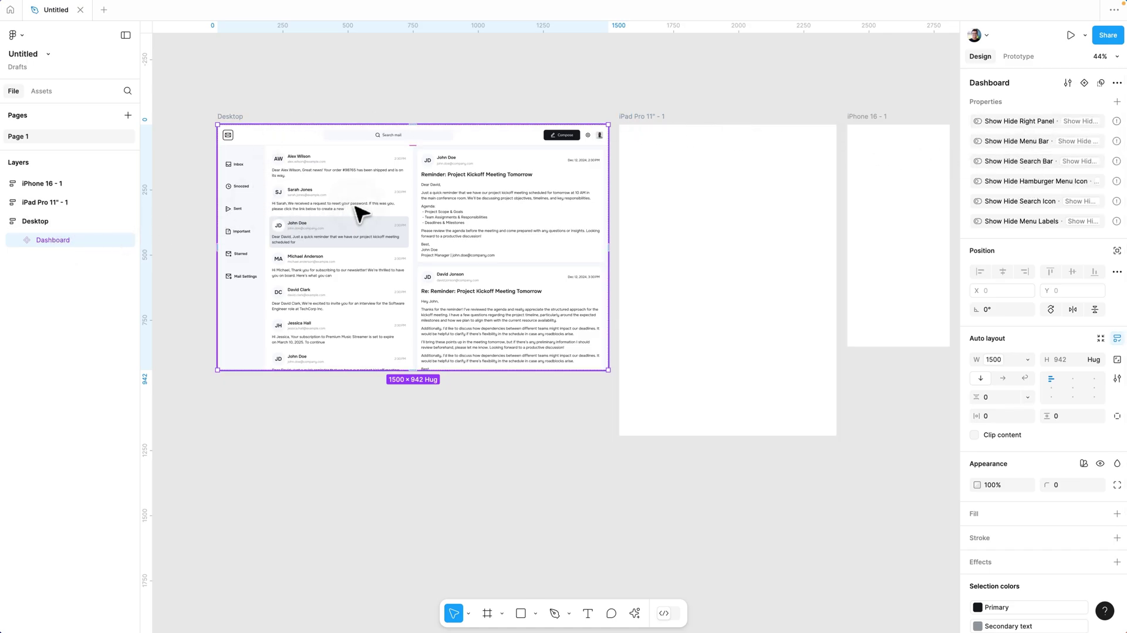
# - Move the Dashboard component out of the Desktop frame to the empty canvas below it, at about X 120, Y 1069
pyautogui.moveTo(352, 156); pyautogui.dragTo(370, 330)
pyautogui.moveTo(369, 330); pyautogui.dragTo(379, 292)
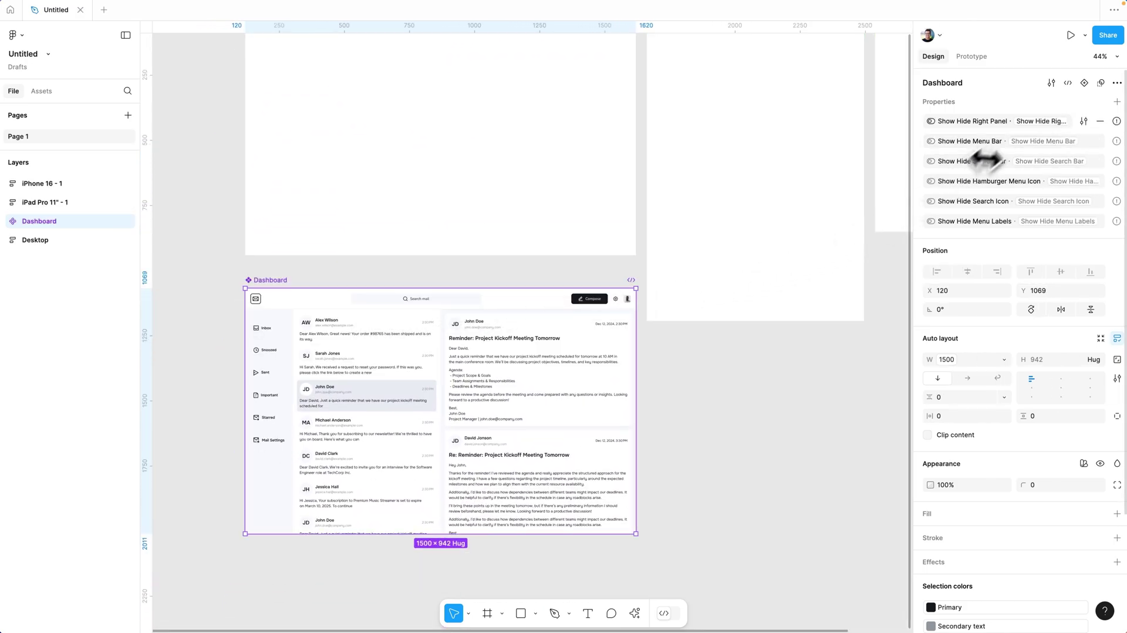
# - Link the visibility of the Right Panel frame in the Dashboard component to the Show Hide Right Panel property
pyautogui.click(516, 412)
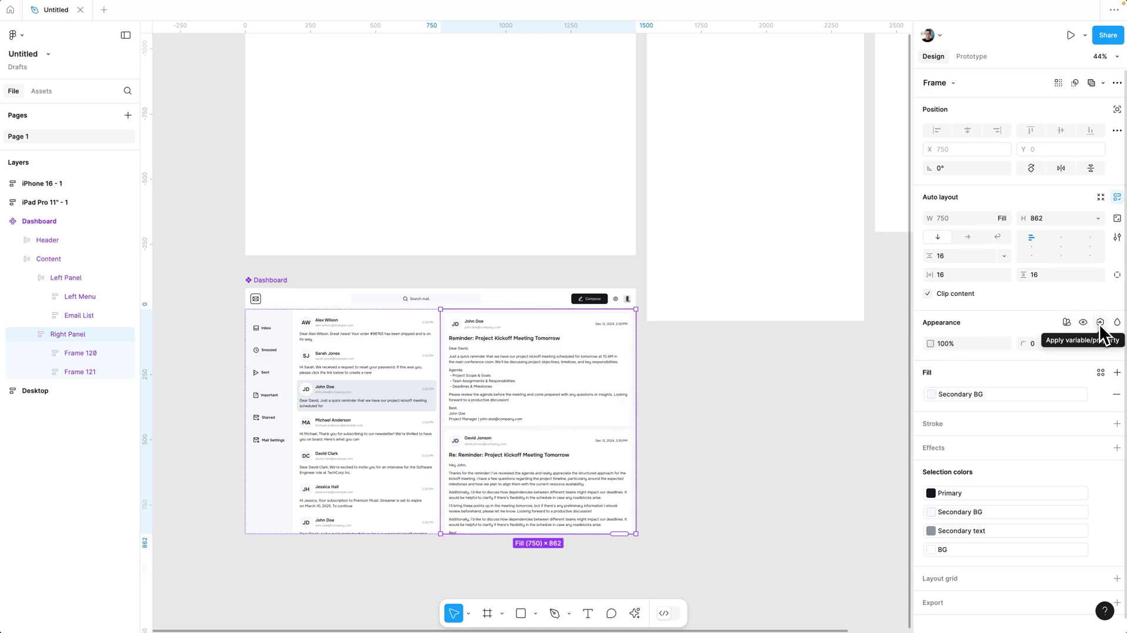
pyautogui.click(1100, 324)
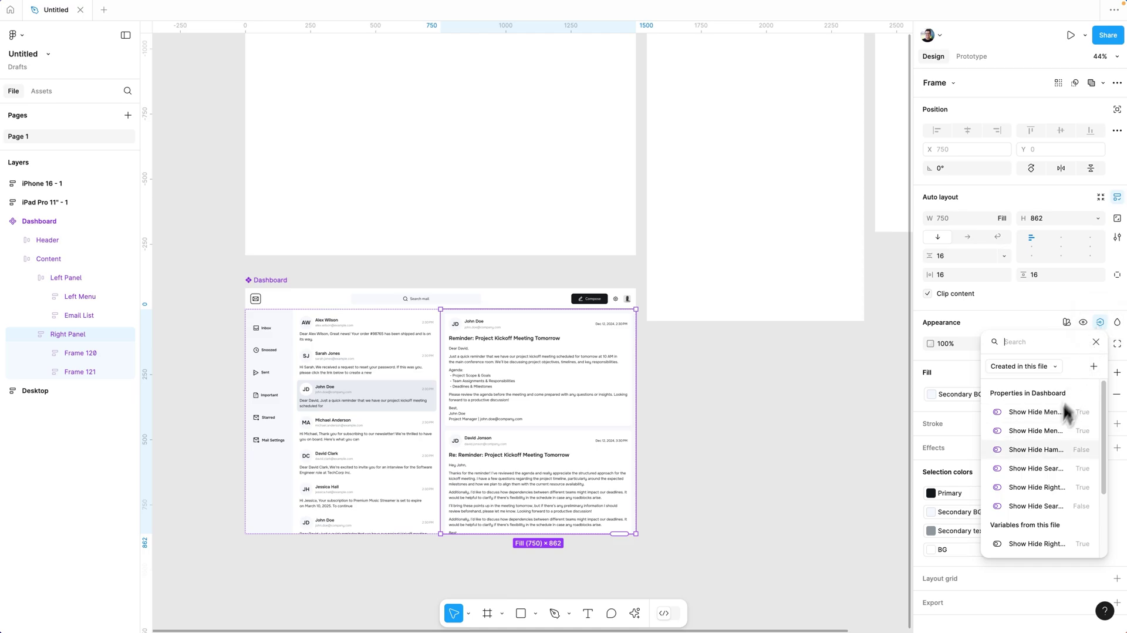
pyautogui.click(1028, 491)
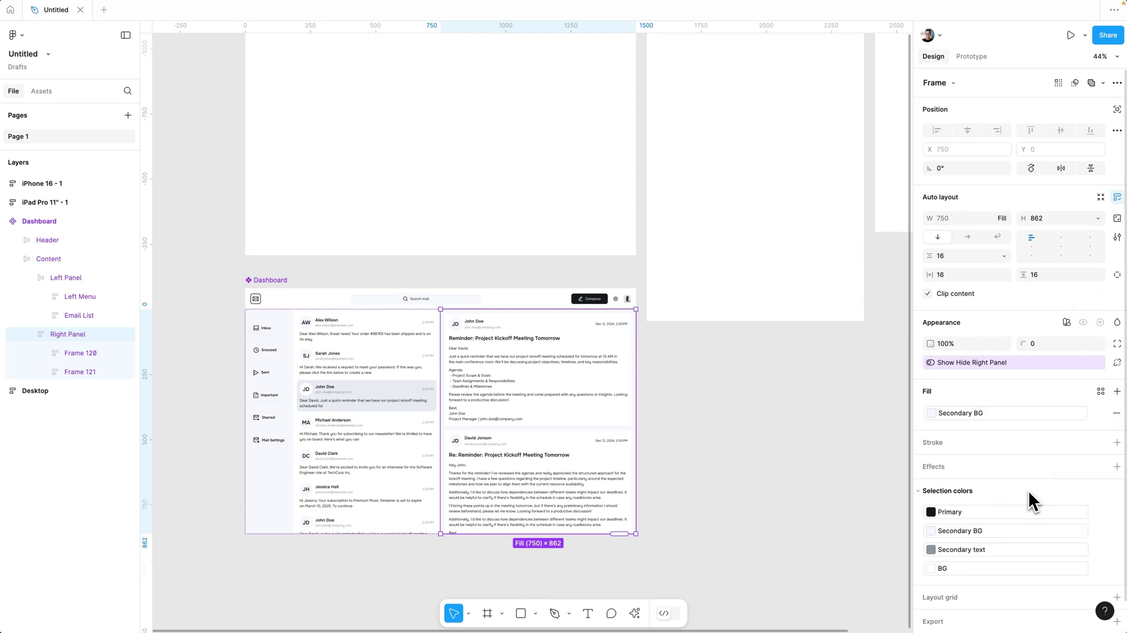
pyautogui.click(990, 365)
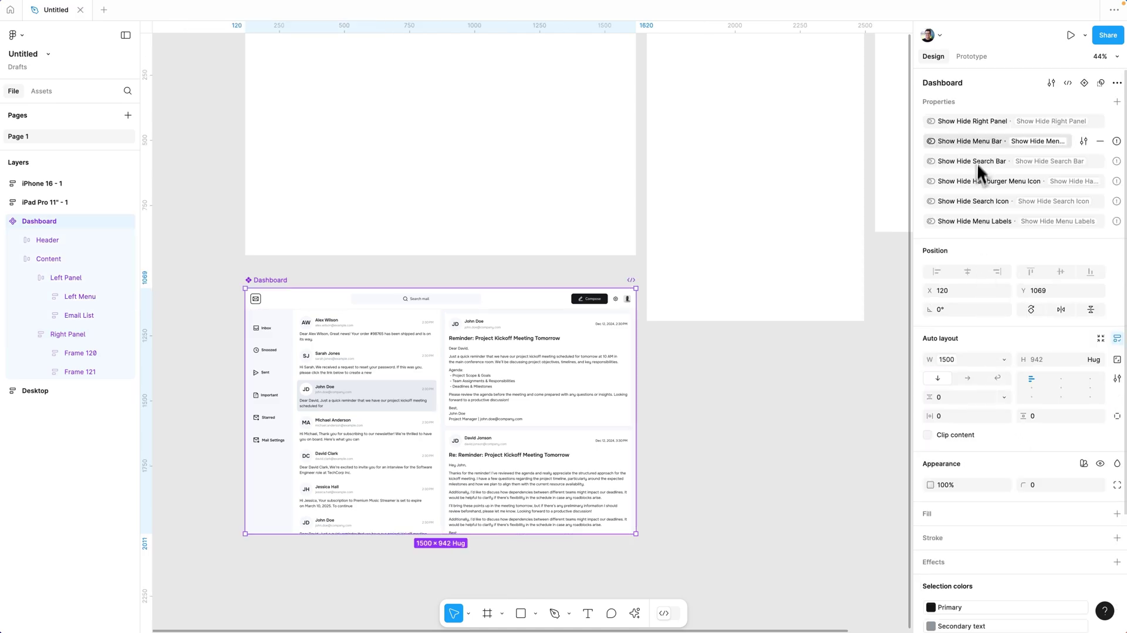
# - Link the visibility of the Left Menu frame in the Dashboard component to the Show Hide Menu Bar property
pyautogui.click(270, 468)
pyautogui.click(269, 474)
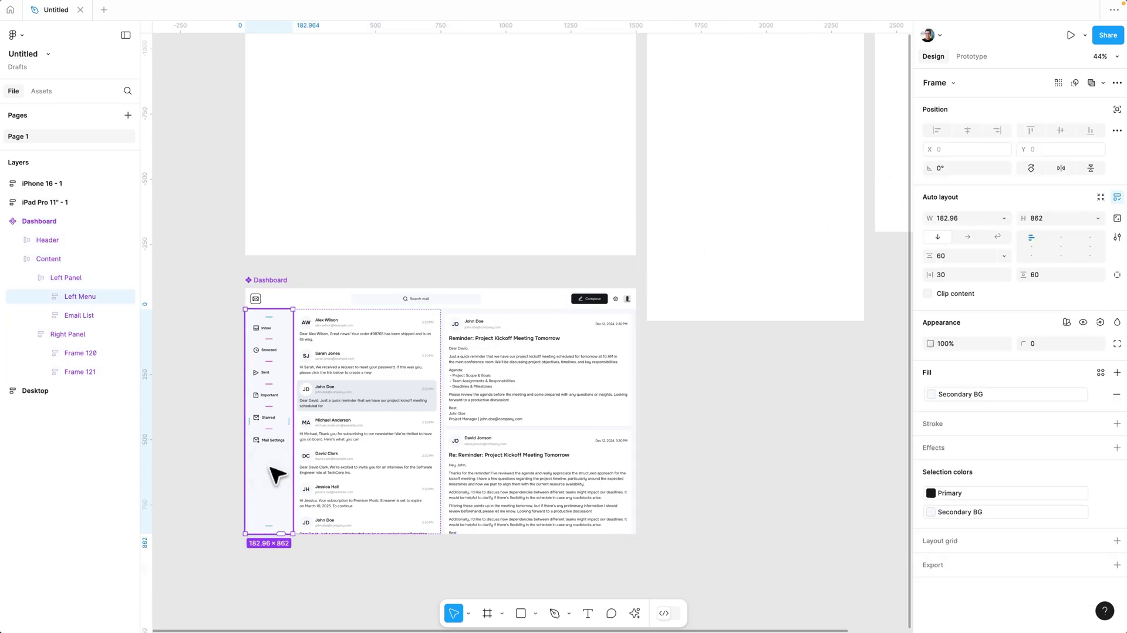
pyautogui.click(1101, 322)
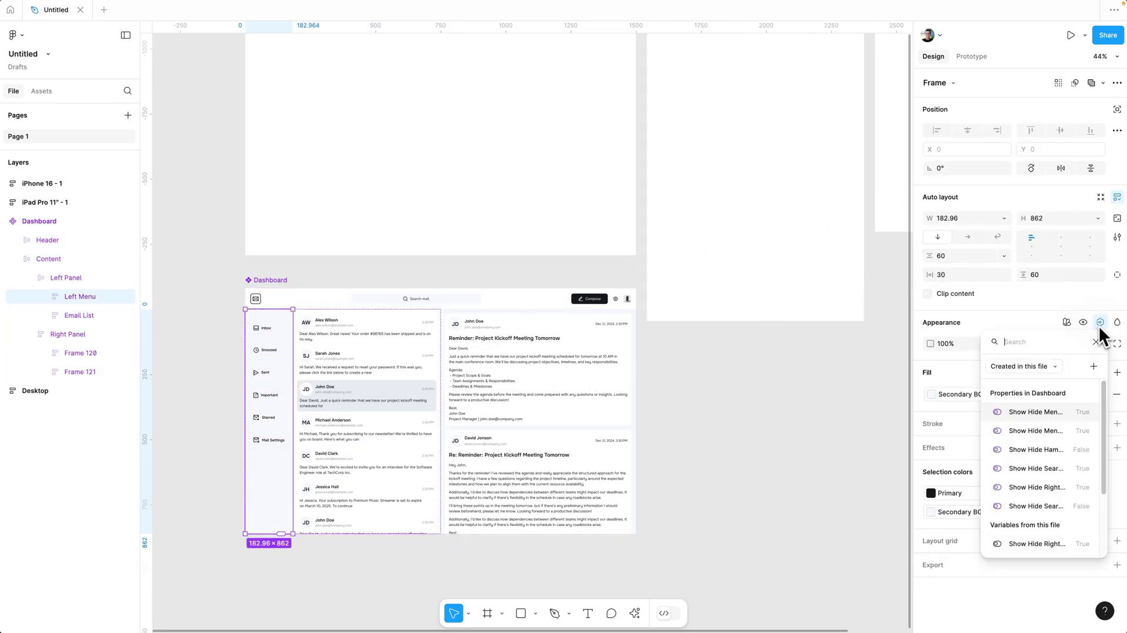
pyautogui.click(1043, 435)
# - Link the visibility of the header's Search mail frame to the Show Hide Search Bar property and reselect the Dashboard component
pyautogui.click(392, 306)
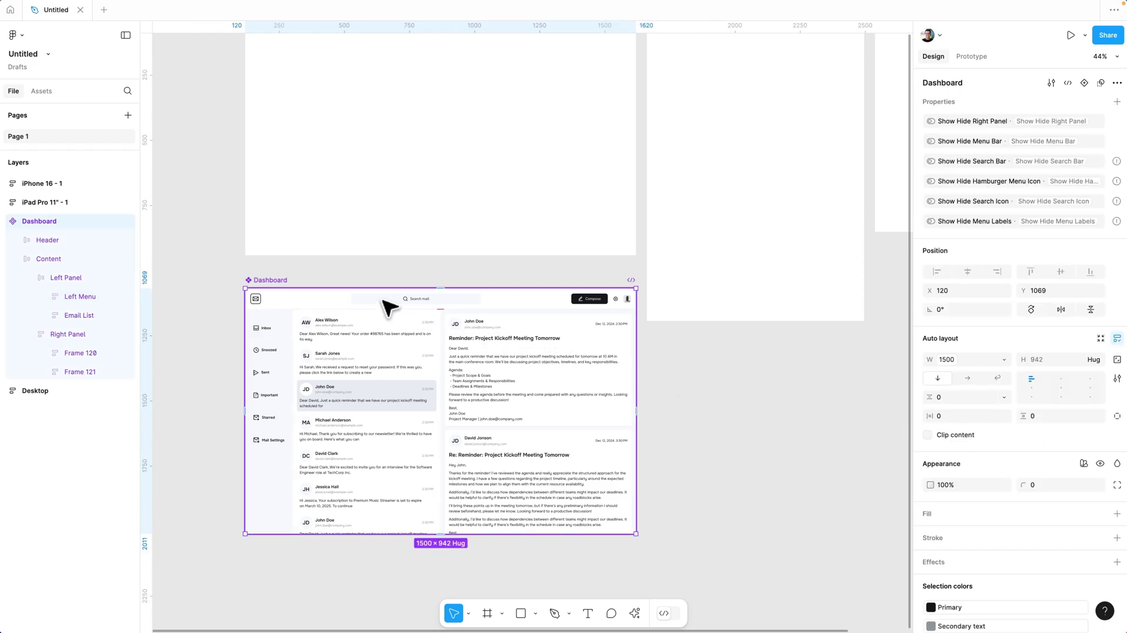
pyautogui.doubleClick(375, 307)
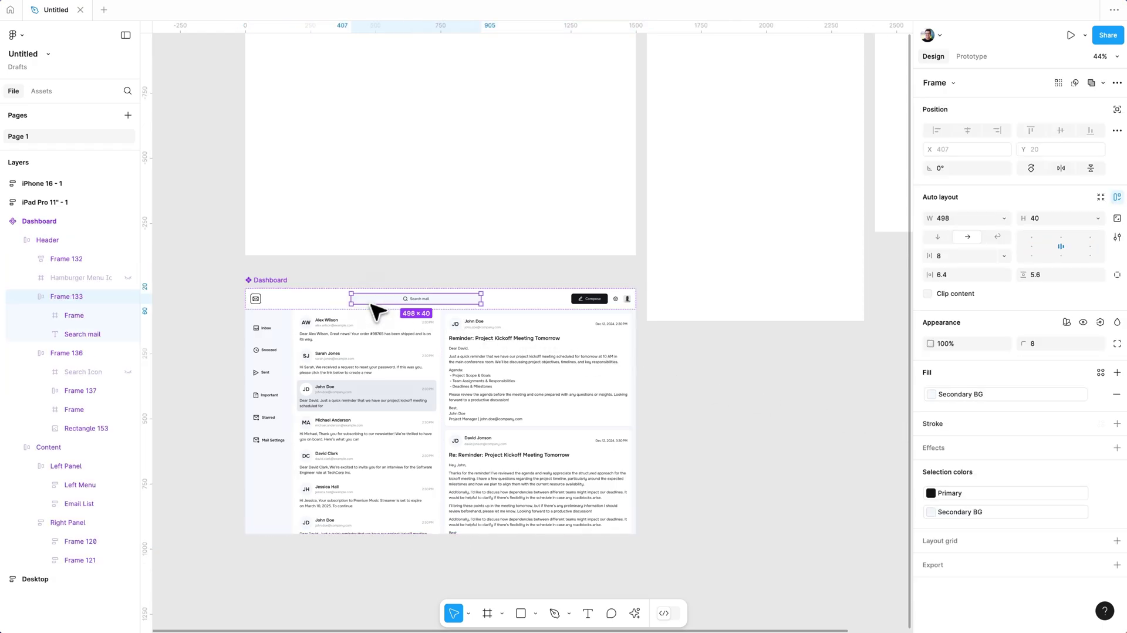
pyautogui.click(1100, 322)
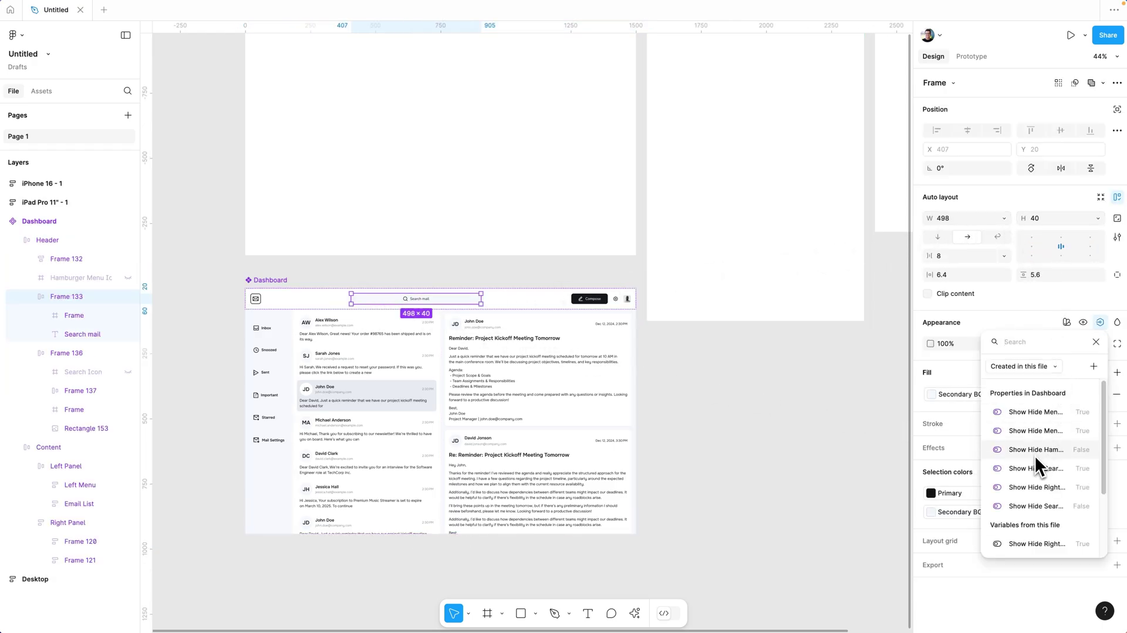
pyautogui.click(1029, 473)
pyautogui.hotkey('shift', 'Return')
pyautogui.hotkey('shift', 'Return')
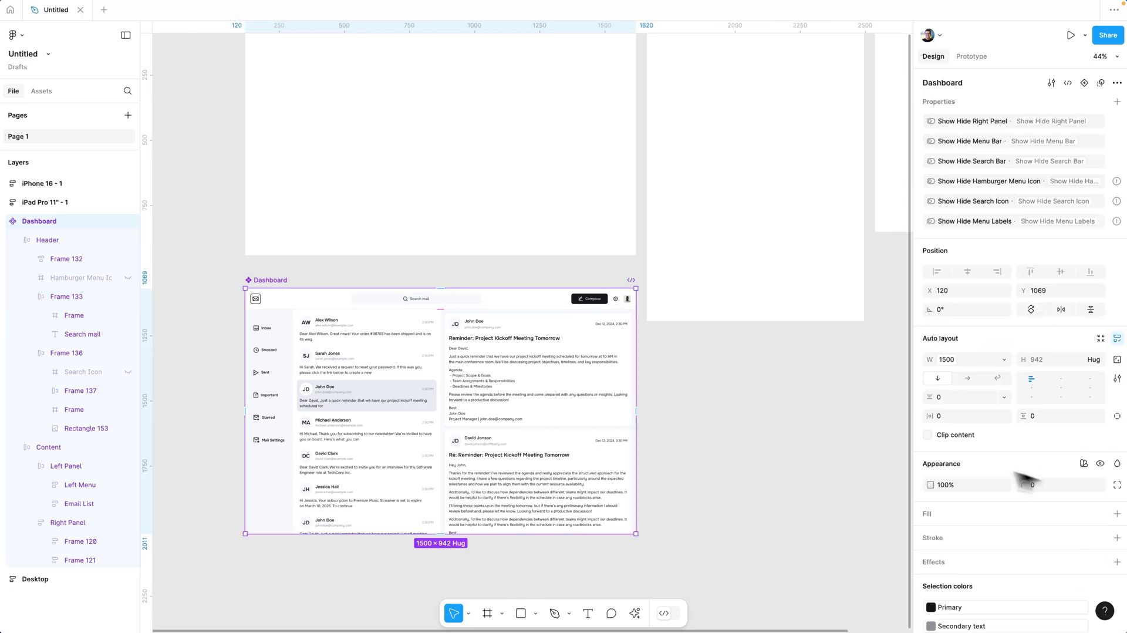
# - Link the visibility of the header's hidden Hamburger Menu Icon in the Dashboard component to the Show Hide Hamburger Menu Icon property
pyautogui.click(306, 305)
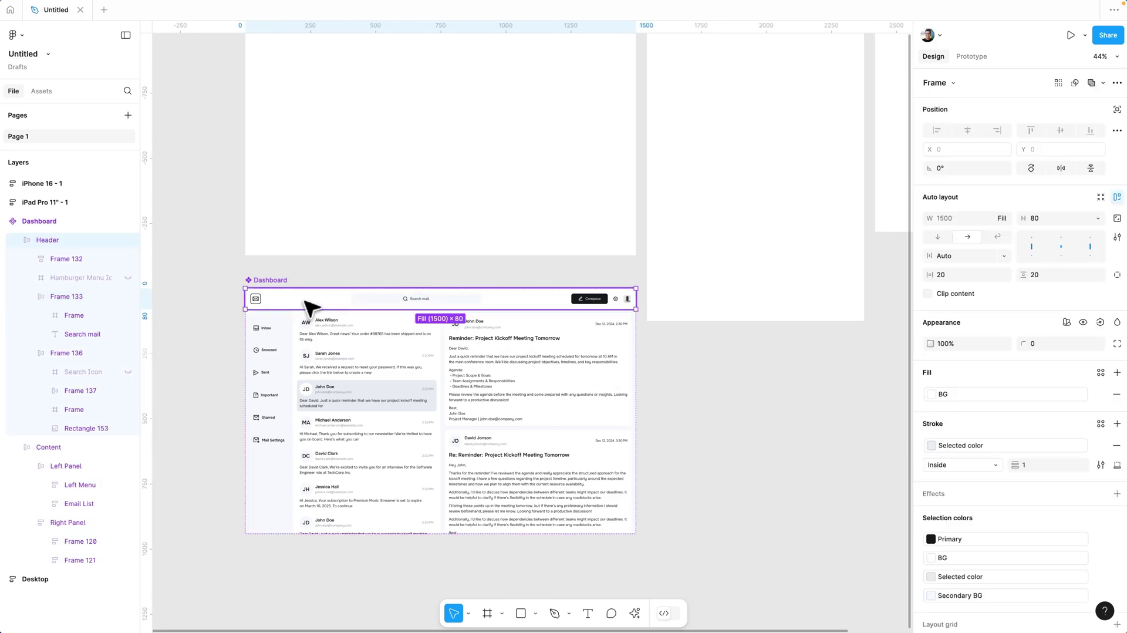
pyautogui.click(86, 277)
pyautogui.click(71, 372)
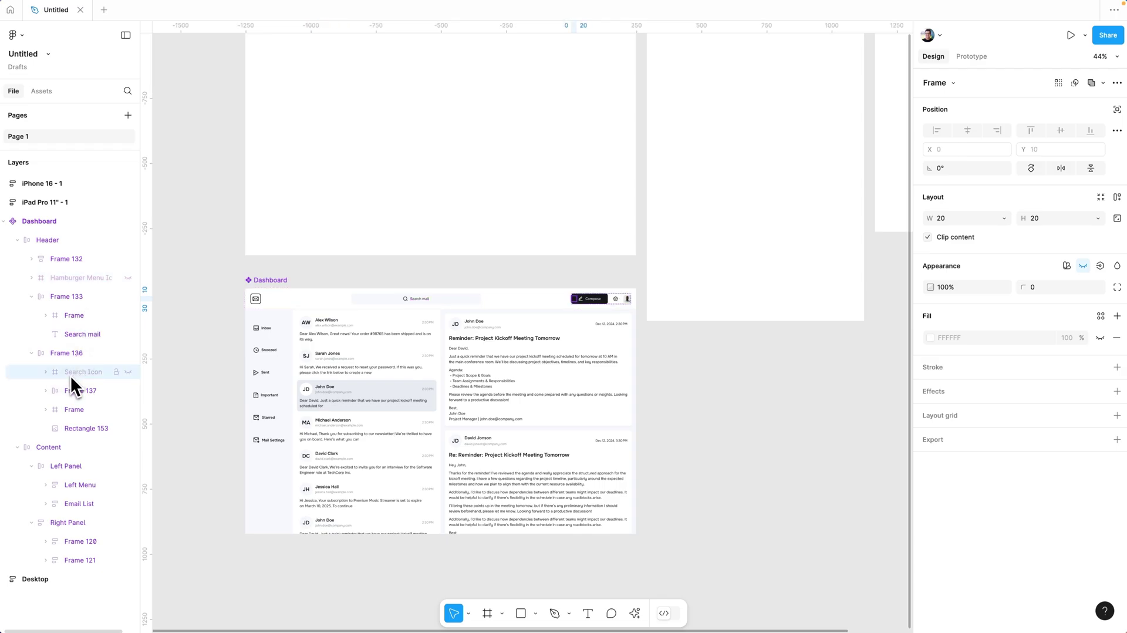
pyautogui.click(85, 279)
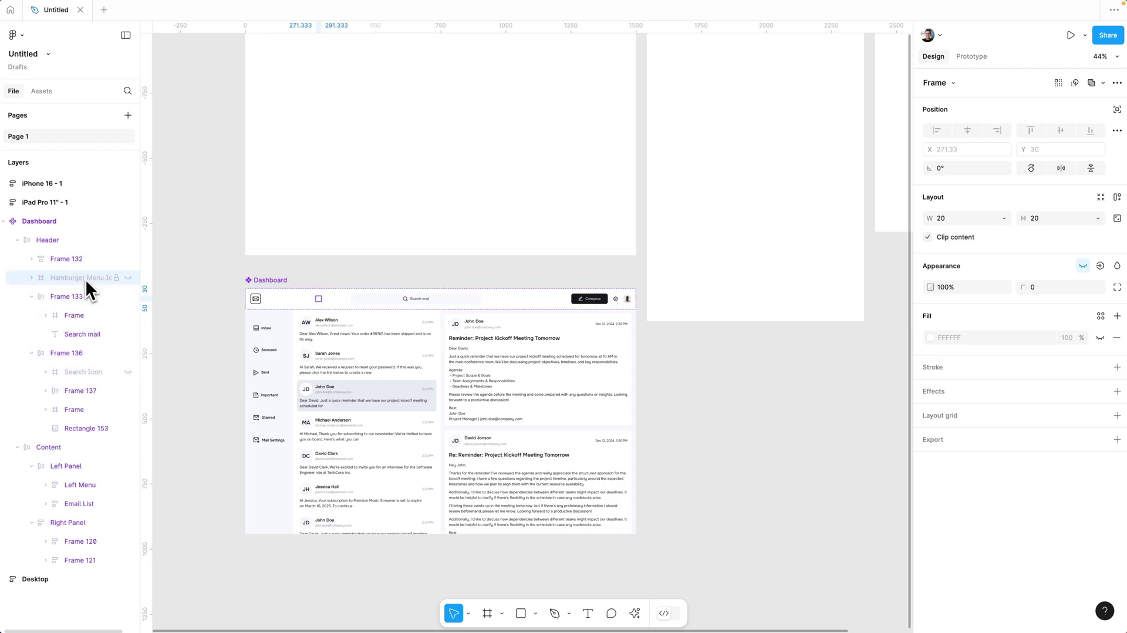
pyautogui.click(1100, 266)
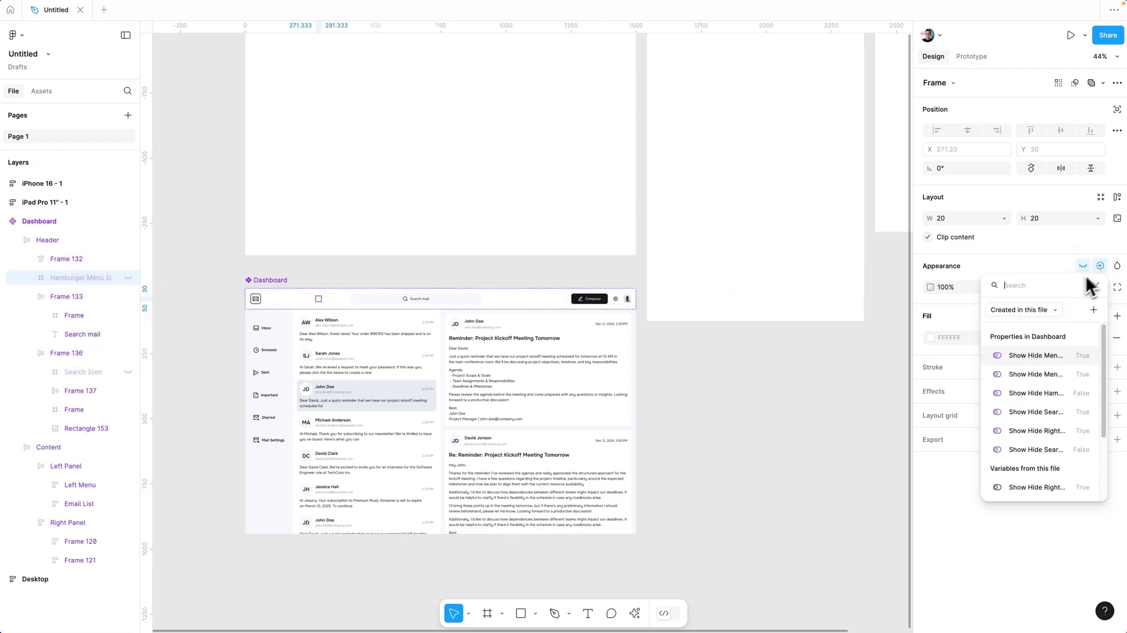
pyautogui.click(1042, 393)
# - Link the visibility of the header's hidden Search Icon frame to the Show Hide Search Icon property
pyautogui.click(83, 372)
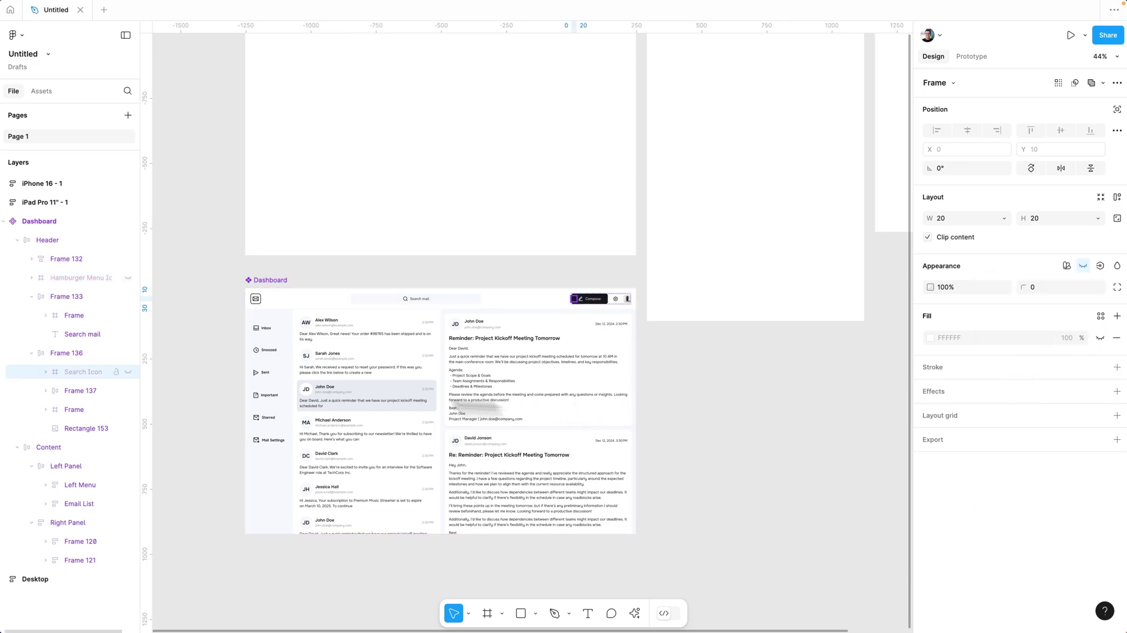
pyautogui.click(1101, 267)
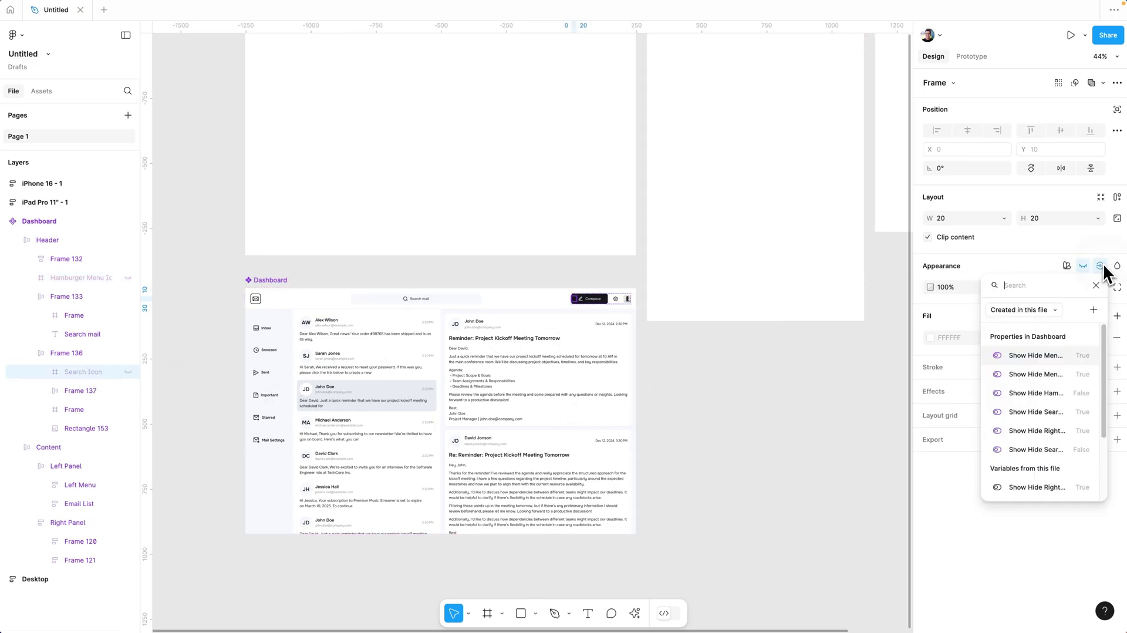
pyautogui.click(1047, 452)
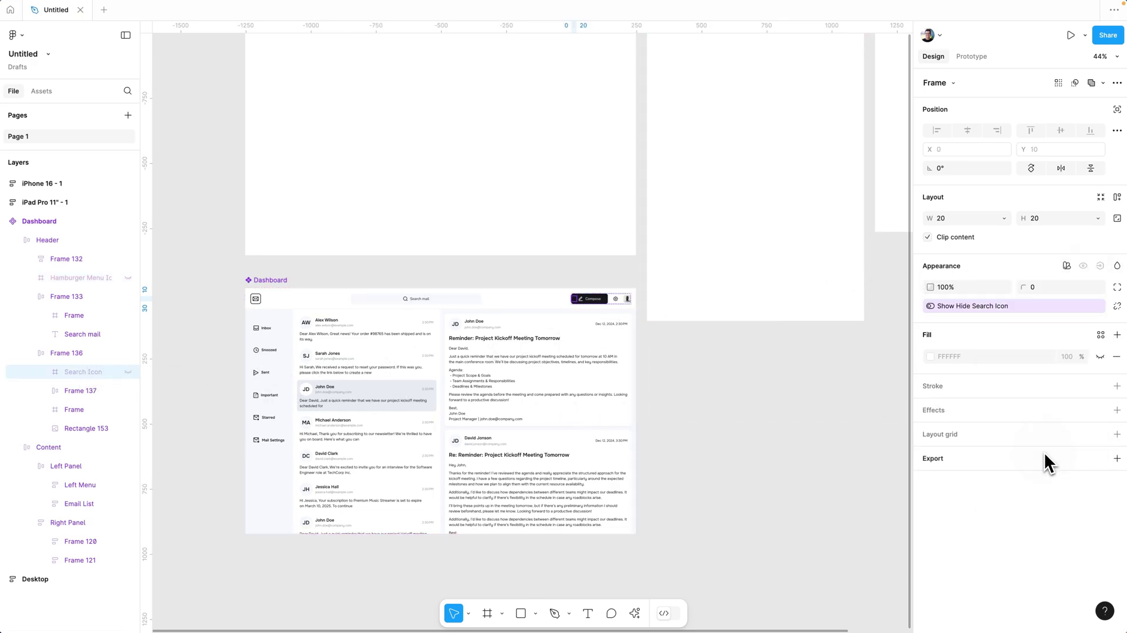
# - Link the visibility of the six Left Menu text labels, Inbox through Mail Settings, to the Show Hide Menu Labels property
pyautogui.keyDown('super'); pyautogui.click(268, 328); pyautogui.keyUp('super')
pyautogui.keyDown('shift'); pyautogui.keyDown('super'); pyautogui.click(271, 351); pyautogui.keyUp('super'); pyautogui.keyUp('shift')
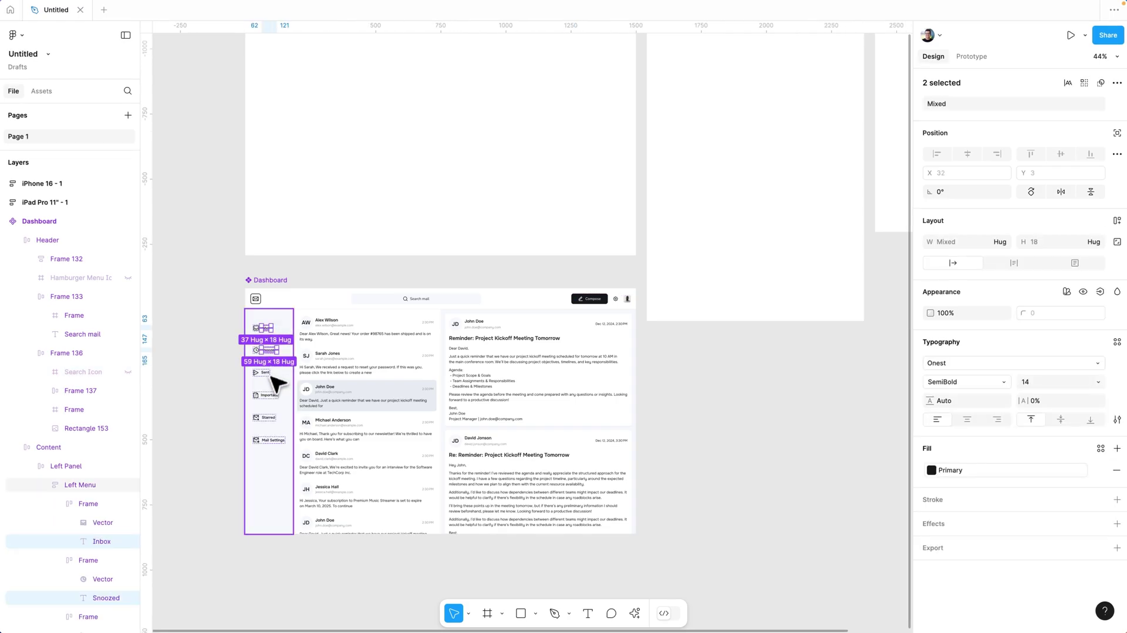
pyautogui.keyDown('ctrl'); pyautogui.keyDown('shift'); pyautogui.click(265, 372); pyautogui.keyUp('shift'); pyautogui.keyUp('ctrl')
pyautogui.keyDown('ctrl'); pyautogui.keyDown('shift'); pyautogui.click(269, 395); pyautogui.keyUp('shift'); pyautogui.keyUp('ctrl')
pyautogui.keyDown('ctrl'); pyautogui.keyDown('shift'); pyautogui.click(269, 418); pyautogui.keyUp('shift'); pyautogui.keyUp('ctrl')
pyautogui.keyDown('ctrl'); pyautogui.keyDown('shift'); pyautogui.click(274, 439); pyautogui.keyUp('shift'); pyautogui.keyUp('ctrl')
pyautogui.click(1100, 292)
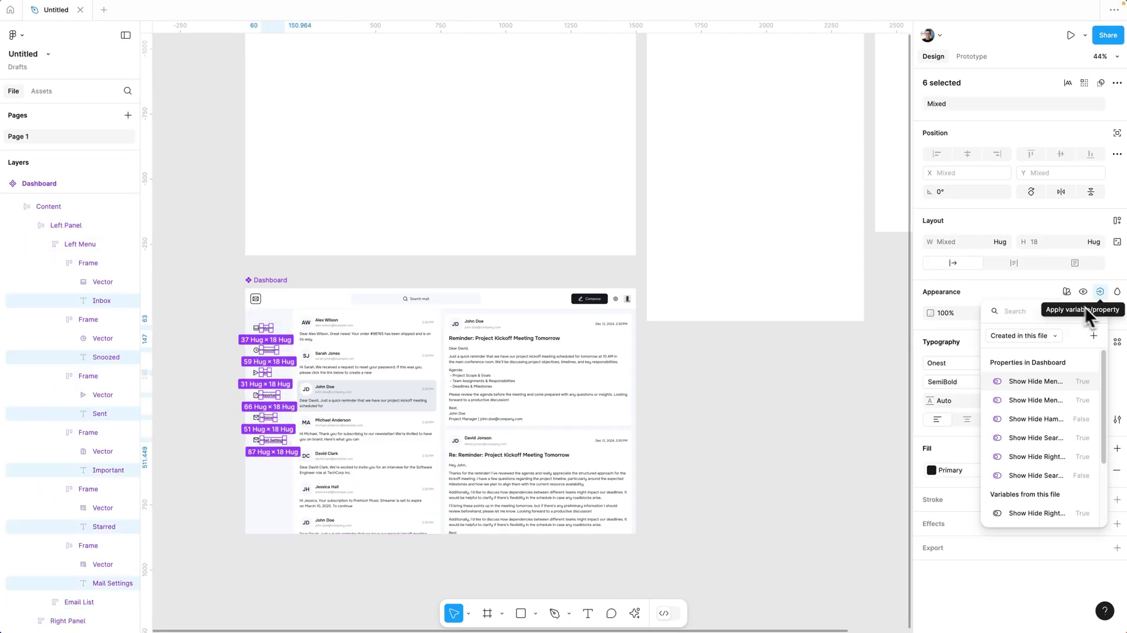
pyautogui.click(1045, 383)
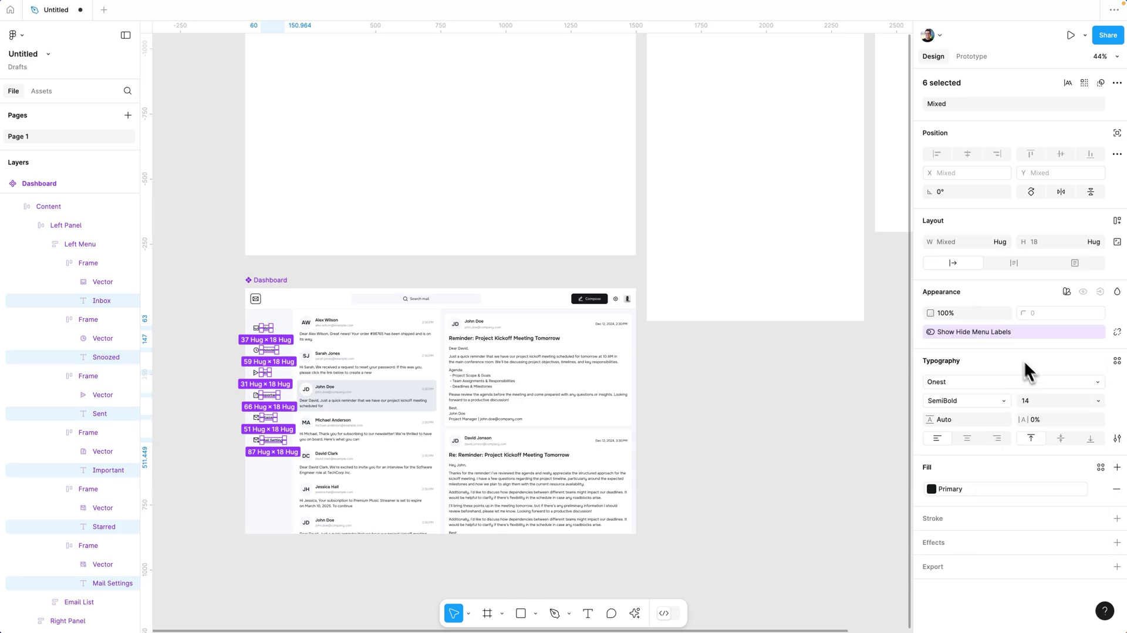
pyautogui.click(998, 332)
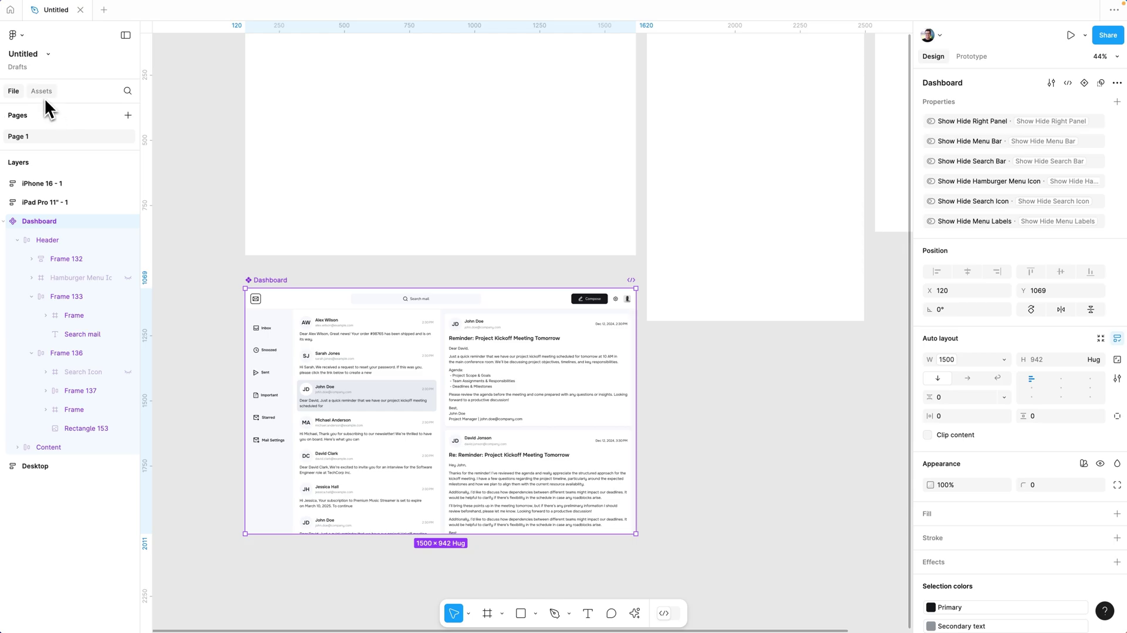
# - Place an instance of the Dashboard component from this file's assets inside the empty Desktop frame
pyautogui.click(43, 93)
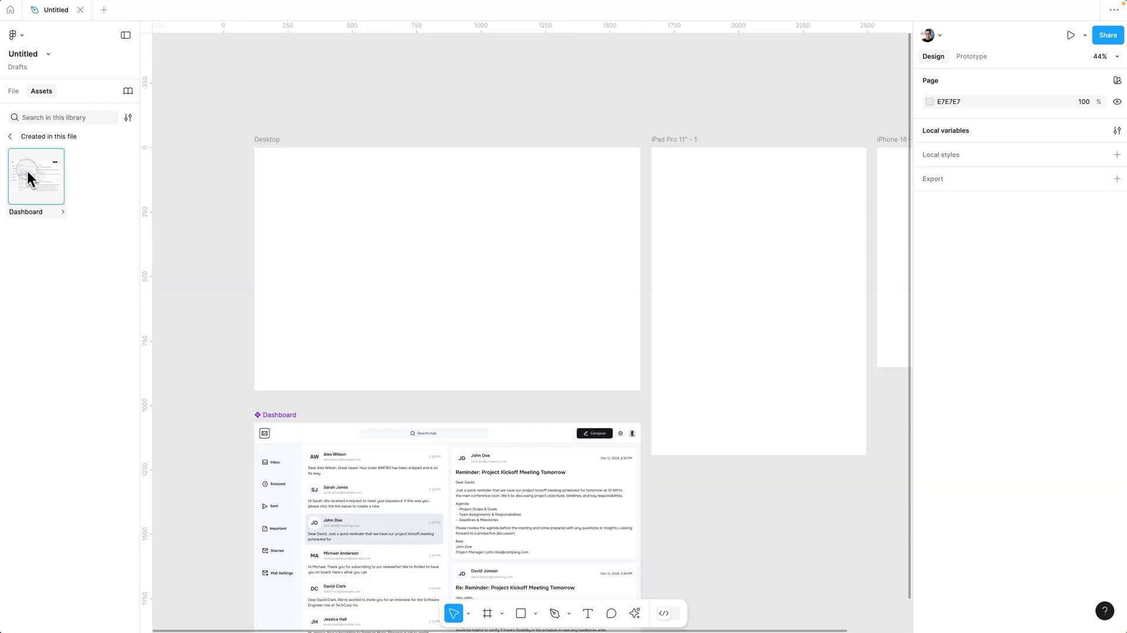
pyautogui.moveTo(26, 168); pyautogui.dragTo(372, 228)
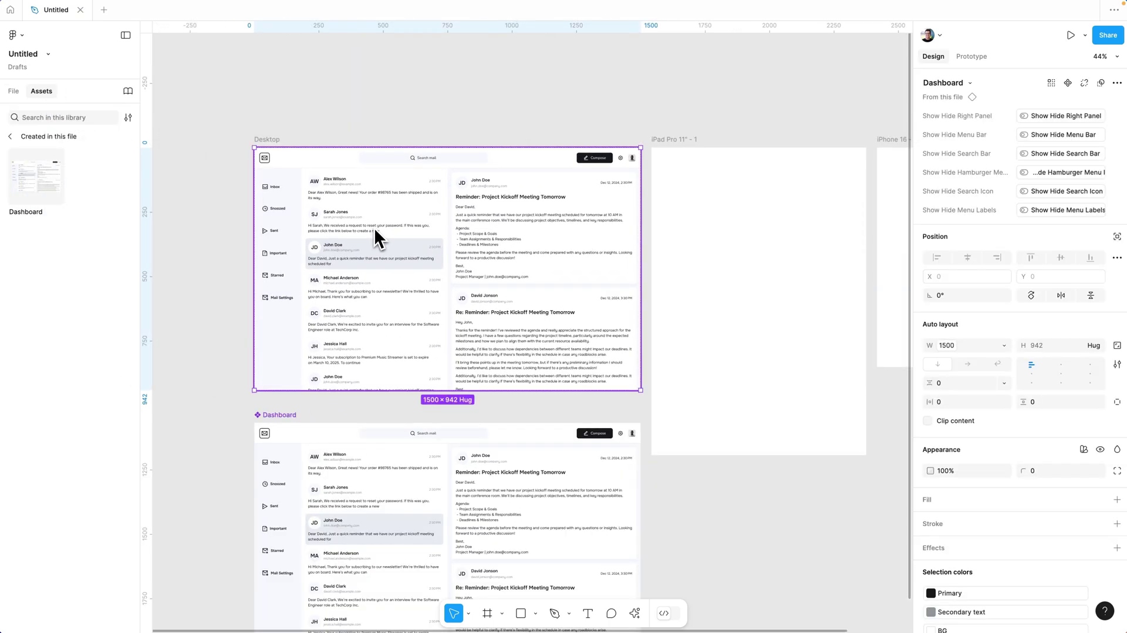
pyautogui.click(302, 131)
# - Set the Desktop frame's Collection 1 variable mode to Desktop
pyautogui.click(275, 140)
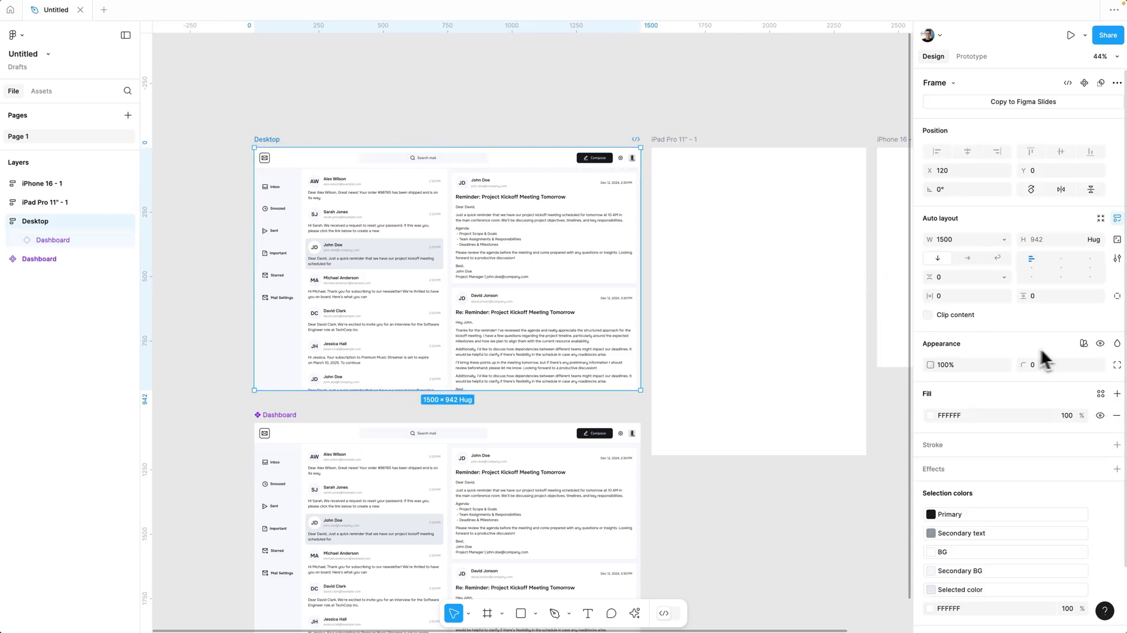
pyautogui.click(1084, 344)
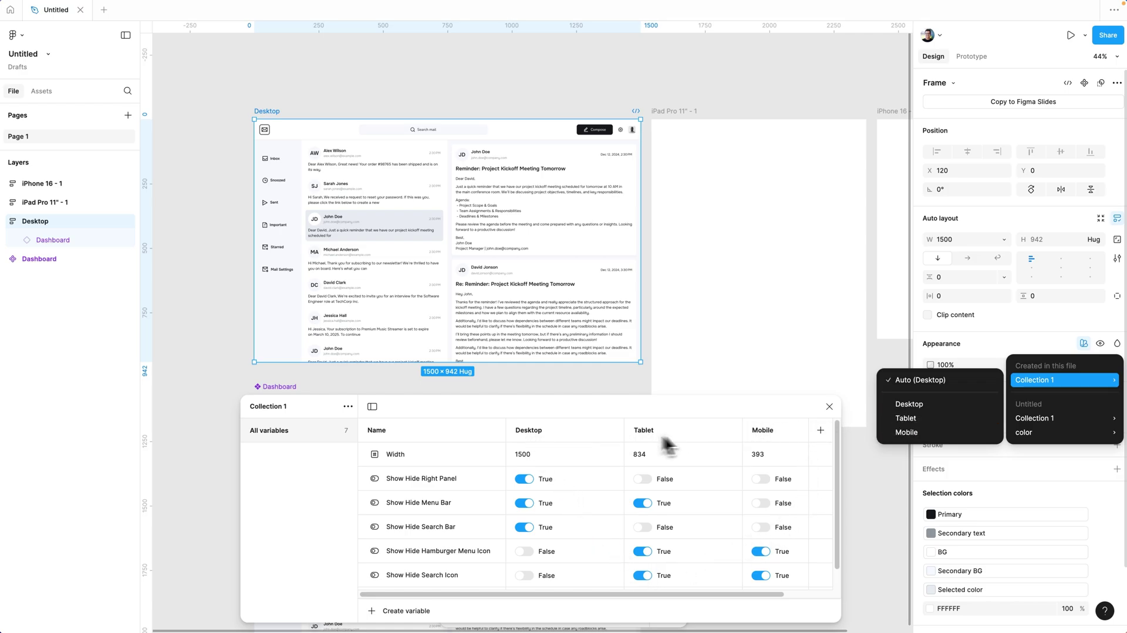
pyautogui.click(909, 404)
pyautogui.press('Escape')
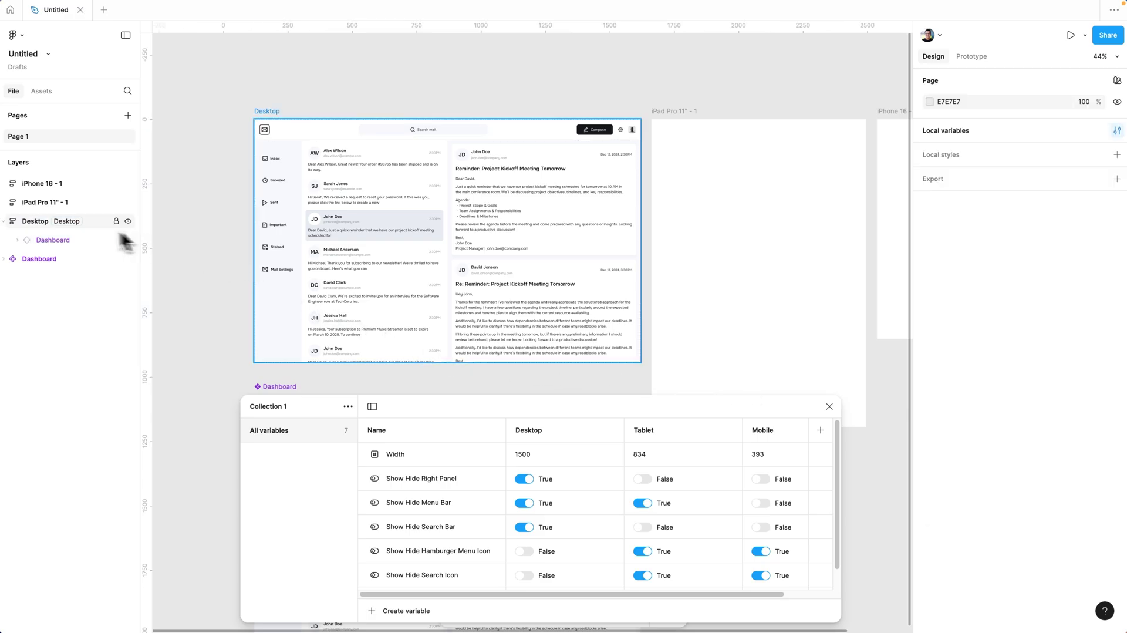
# - Reorder the frame layers as Desktop, iPad Pro 11", iPhone 16, and move the Dashboard instance from the Desktop frame into the iPad frame
pyautogui.click(71, 227)
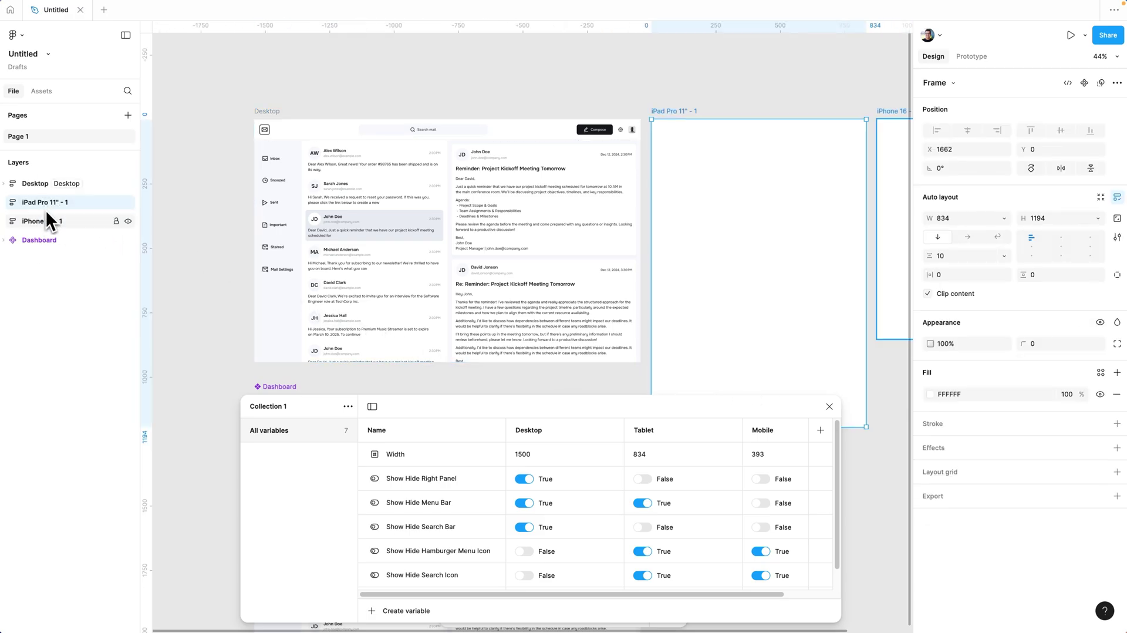
pyautogui.click(376, 172)
pyautogui.doubleClick(385, 171)
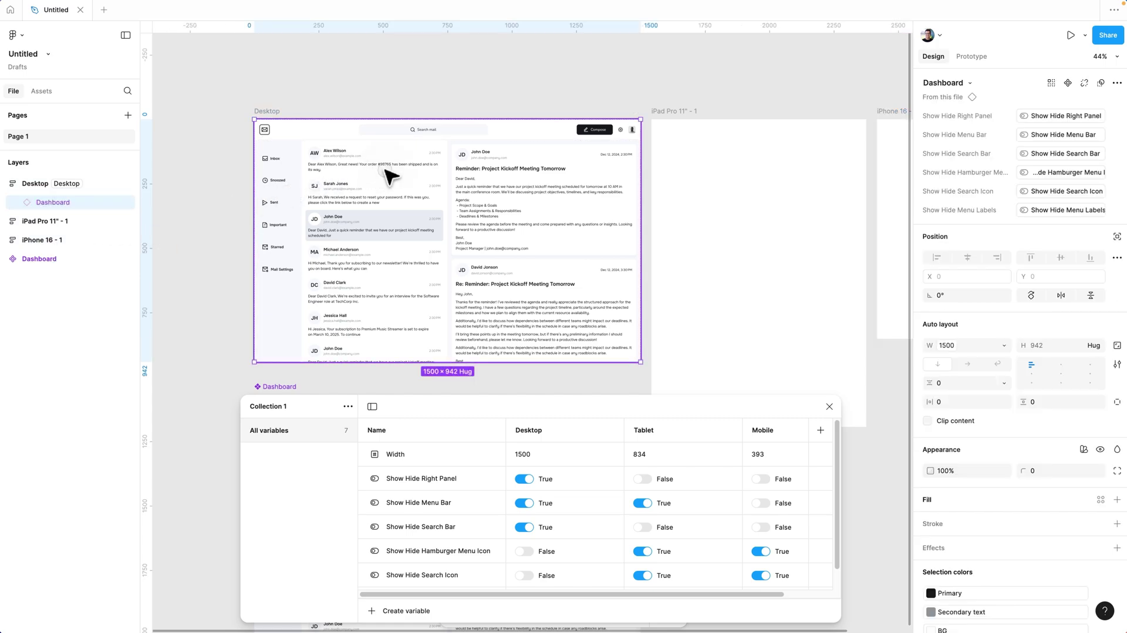
pyautogui.doubleClick(385, 170)
pyautogui.click(17, 202)
pyautogui.moveTo(308, 193); pyautogui.dragTo(716, 201)
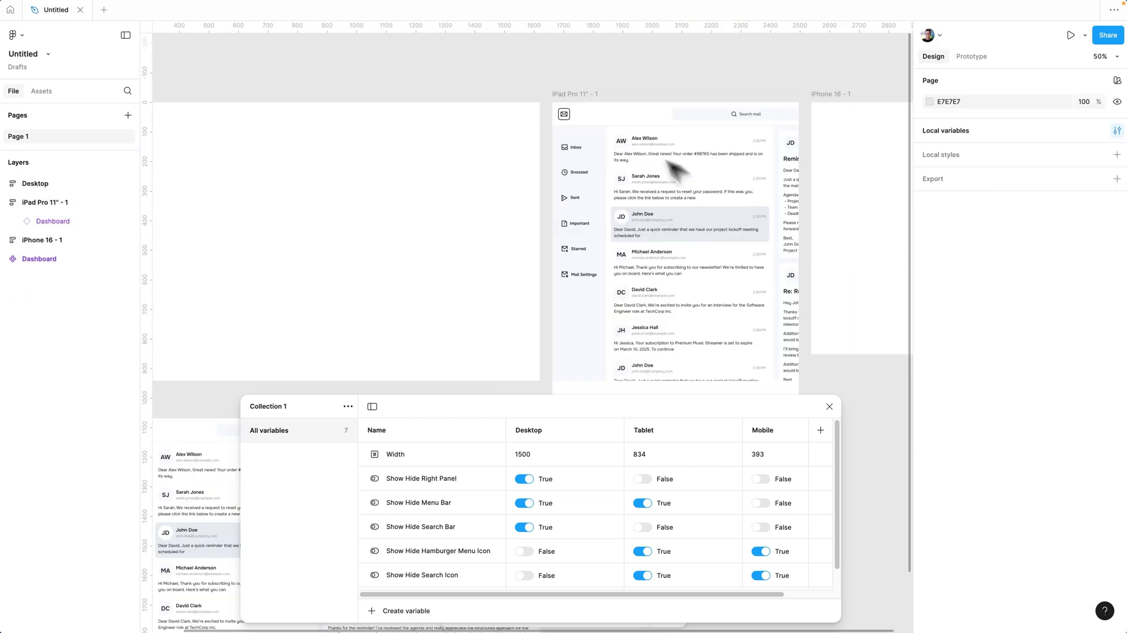
# - Set the iPad Pro 11" frame's Collection 1 variable mode to Tablet
pyautogui.click(582, 94)
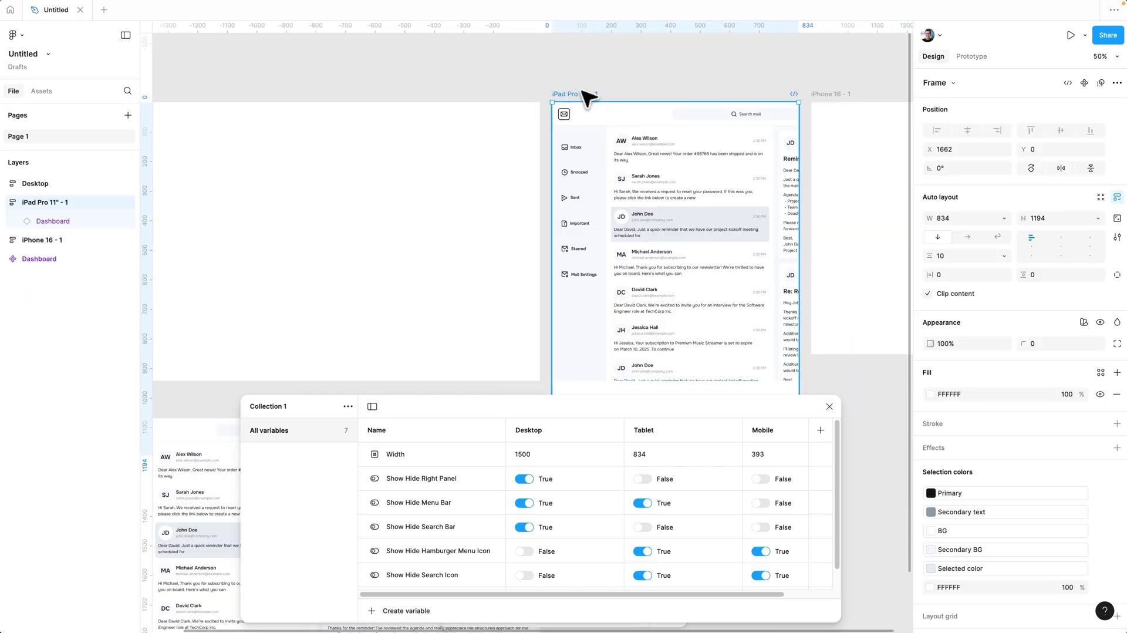
pyautogui.click(1084, 324)
pyautogui.moveTo(1081, 359)
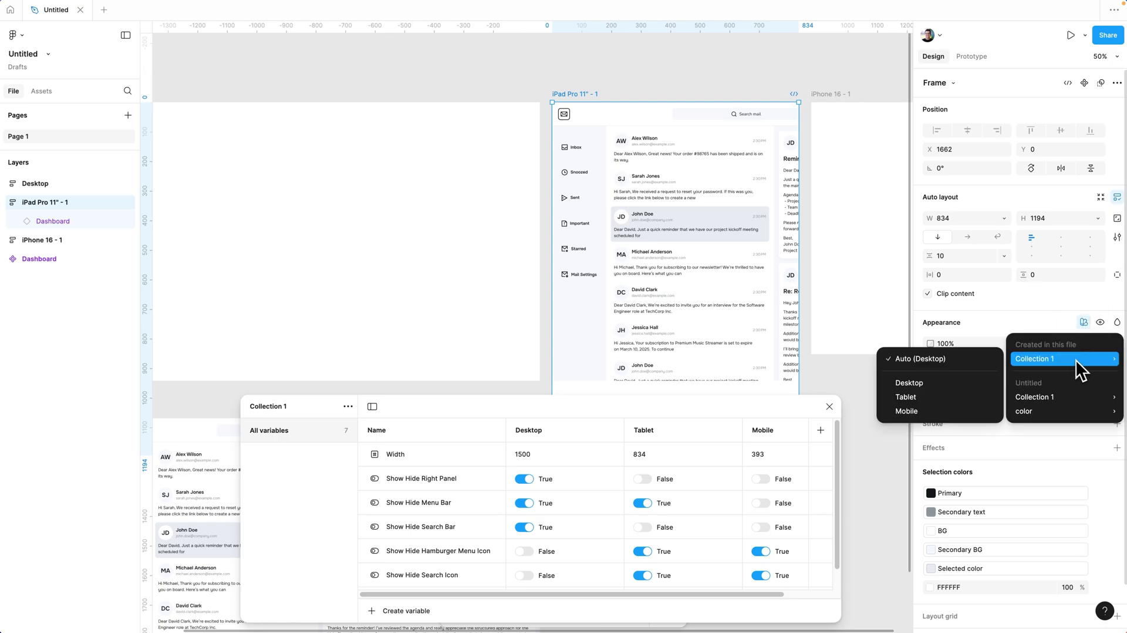
pyautogui.click(954, 397)
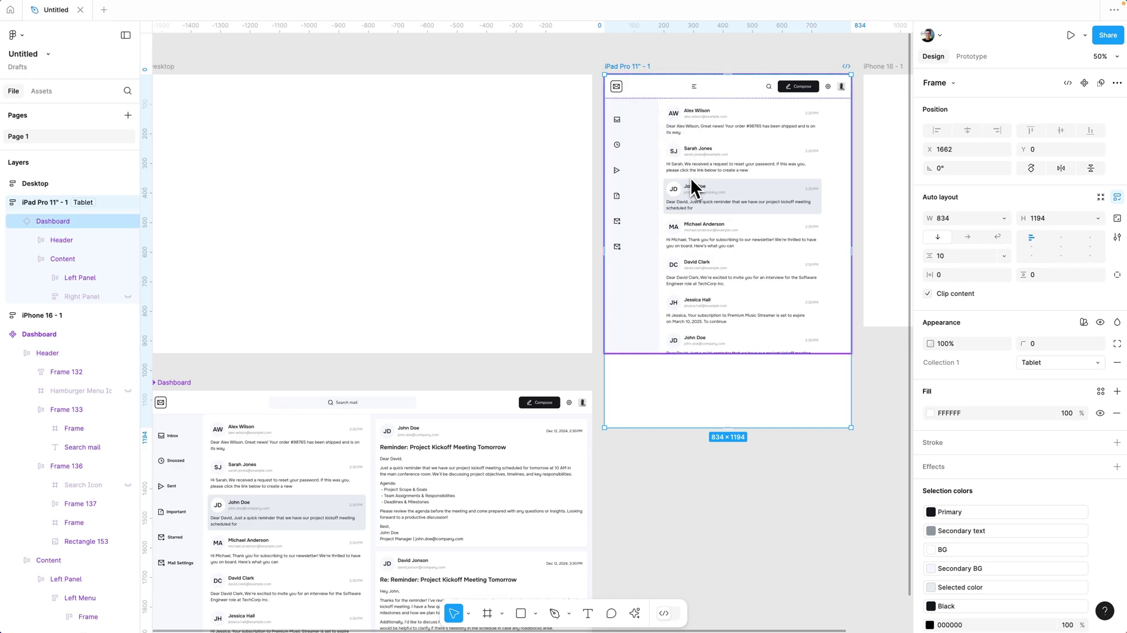
# - Check the Left Menu in the iPad instance and set the main Dashboard component's Left Menu width to Hug contents
pyautogui.doubleClick(642, 162)
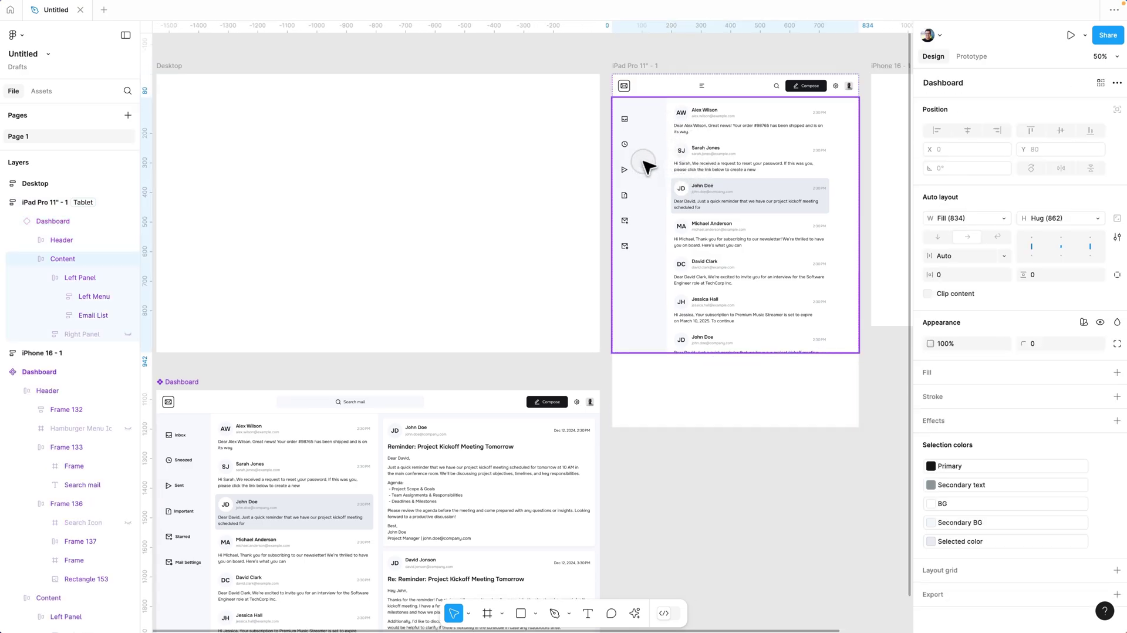
pyautogui.doubleClick(642, 162)
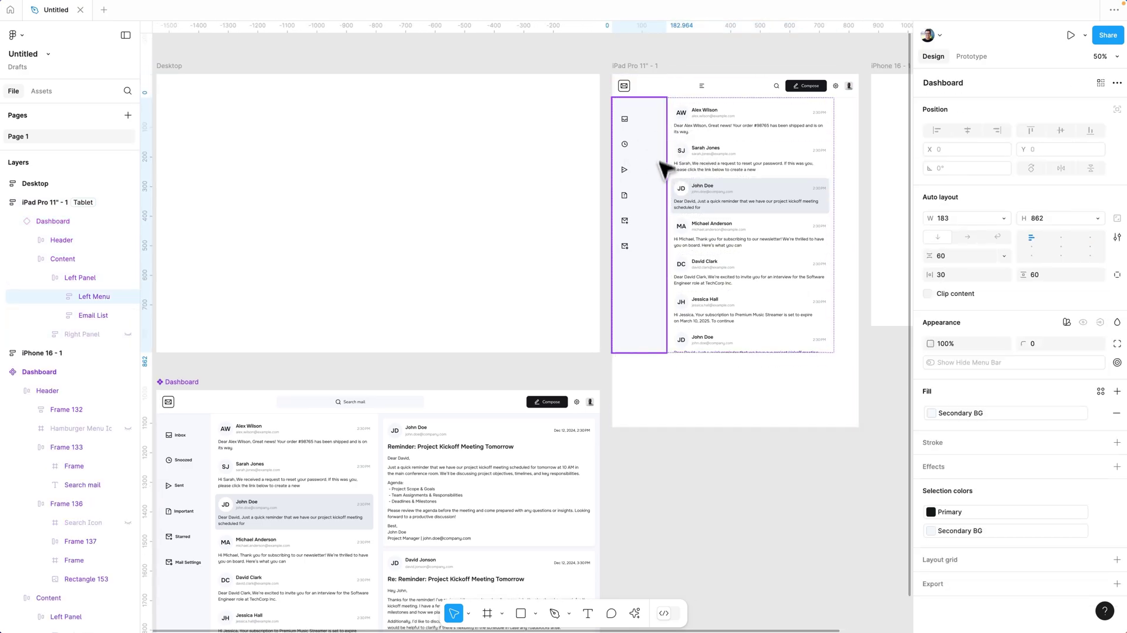
pyautogui.click(654, 206)
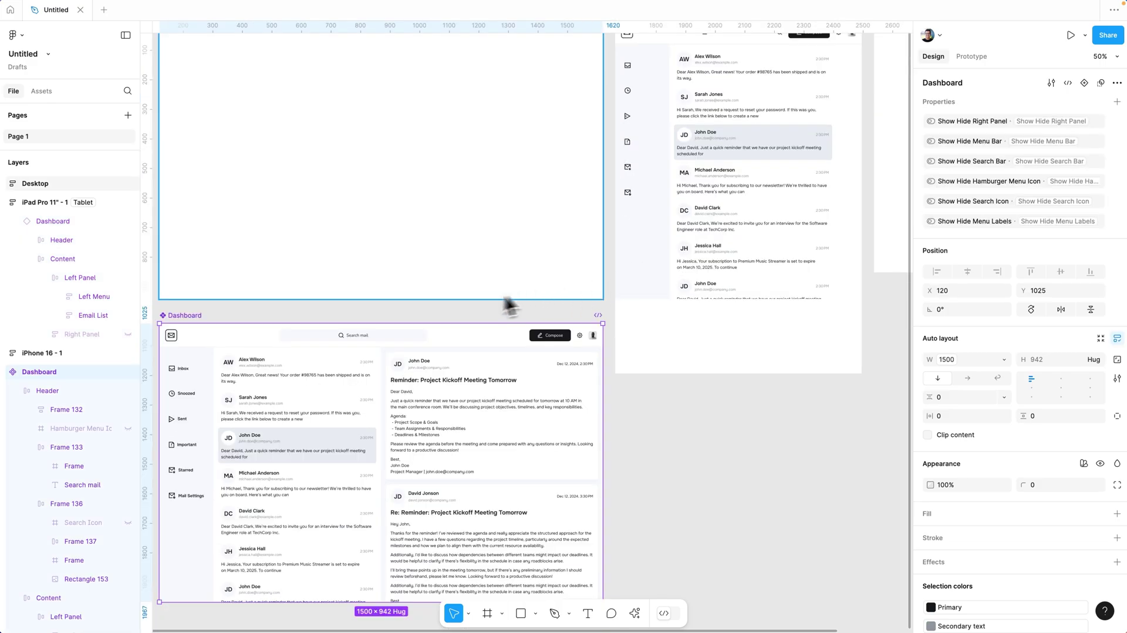
pyautogui.click(195, 379)
pyautogui.click(194, 378)
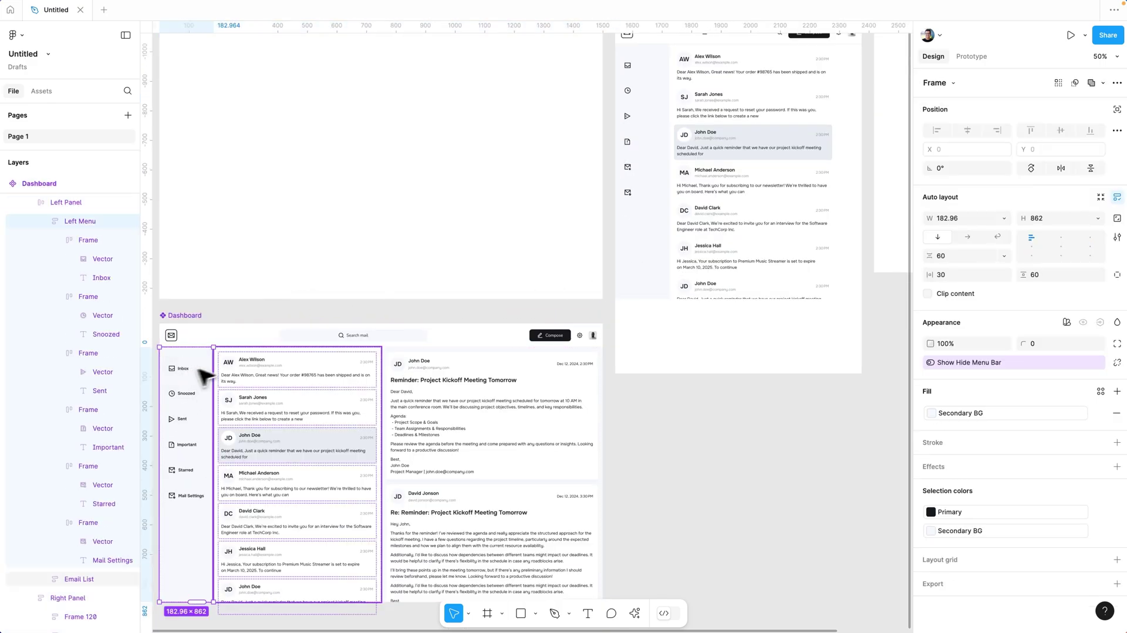
pyautogui.click(1003, 218)
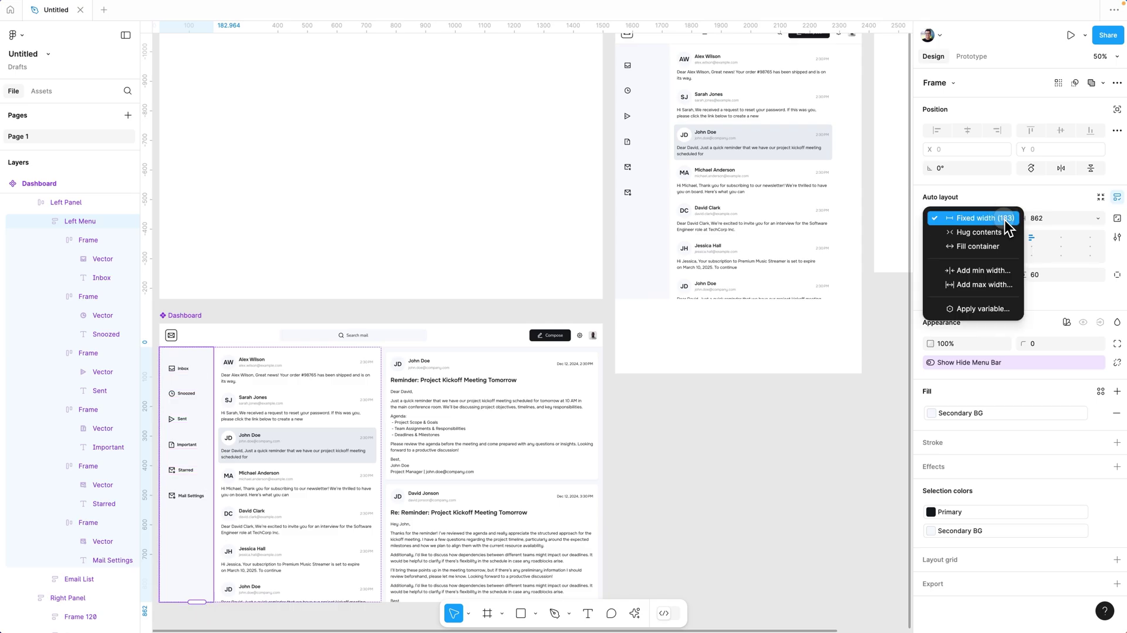
pyautogui.click(995, 234)
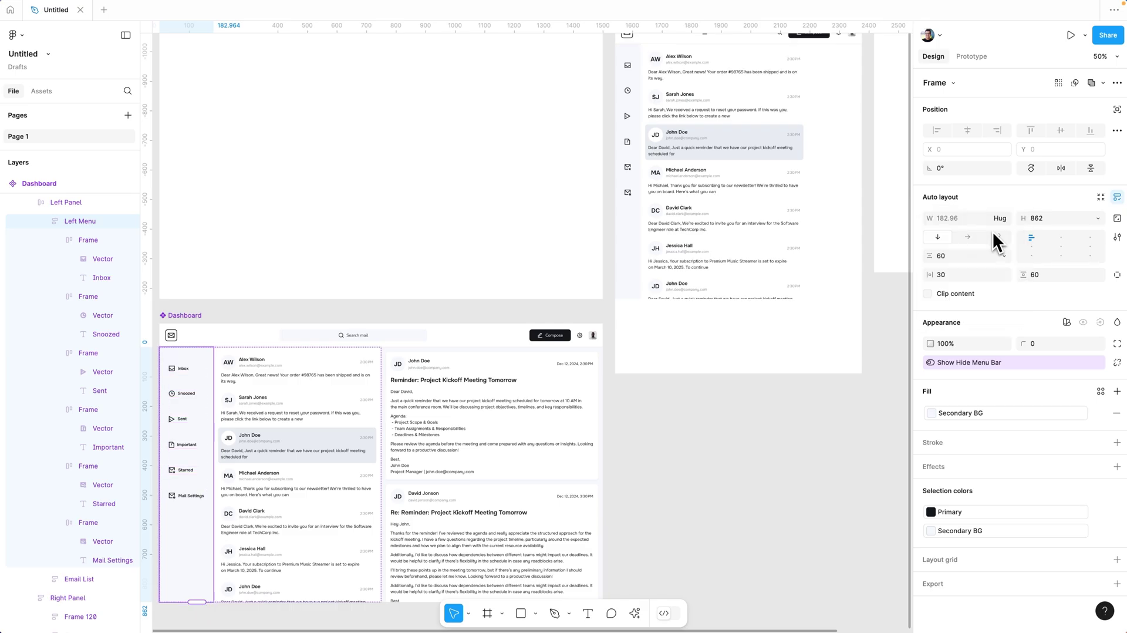
# - Set the width of the Email List frame in the main Dashboard component to Fill container
pyautogui.scroll(3, 863, 239)
pyautogui.click(712, 181)
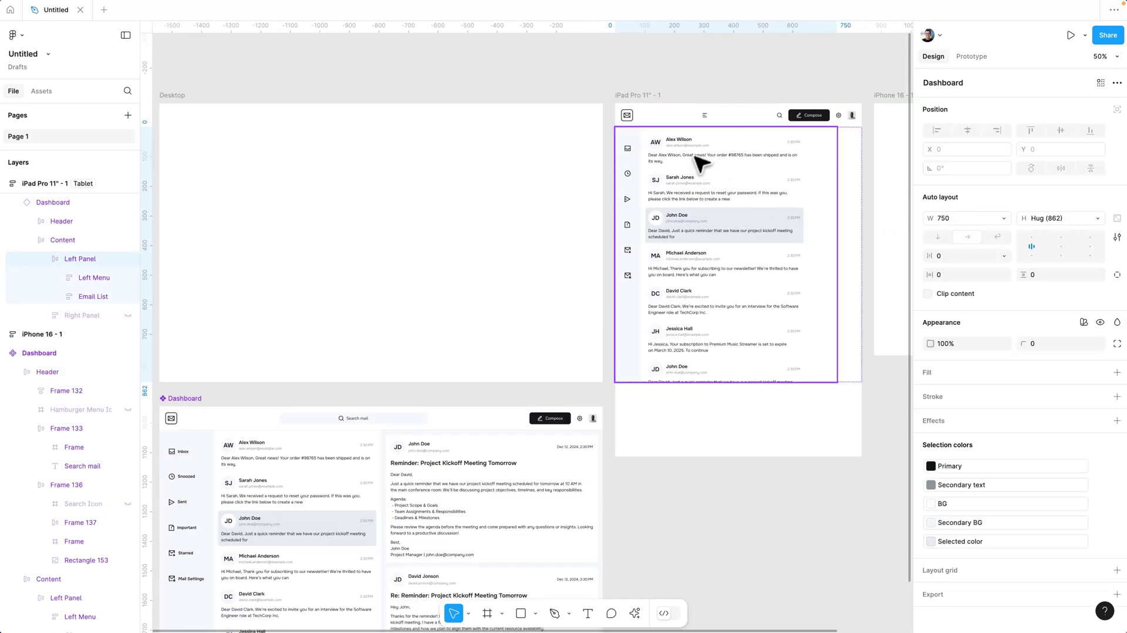
pyautogui.scroll(-2, 692, 235)
pyautogui.click(299, 426)
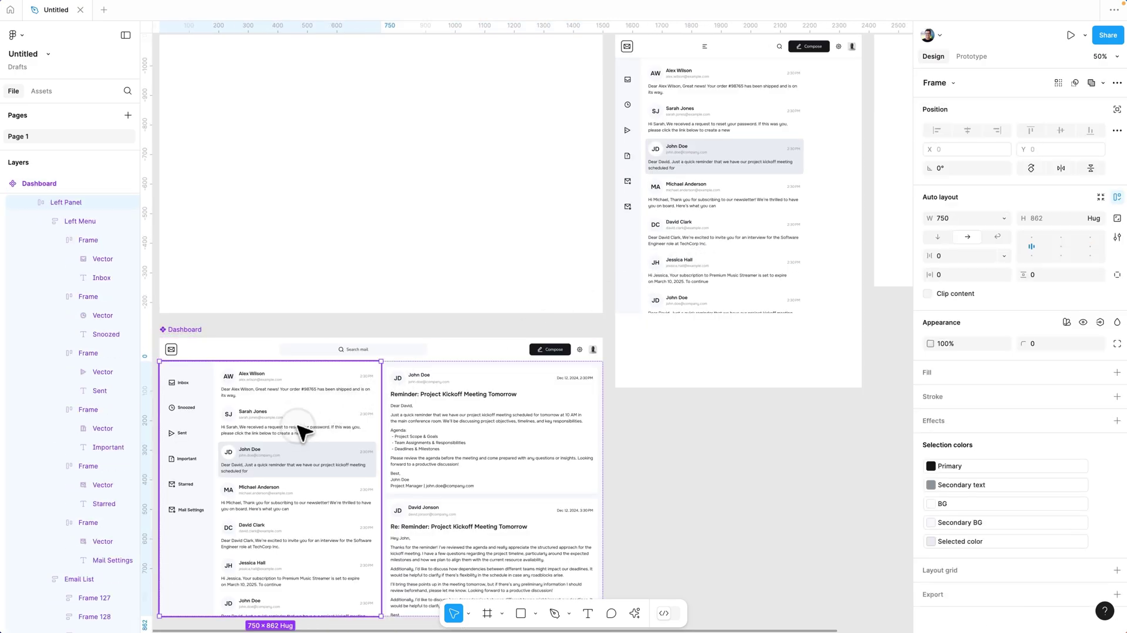
pyautogui.click(235, 452)
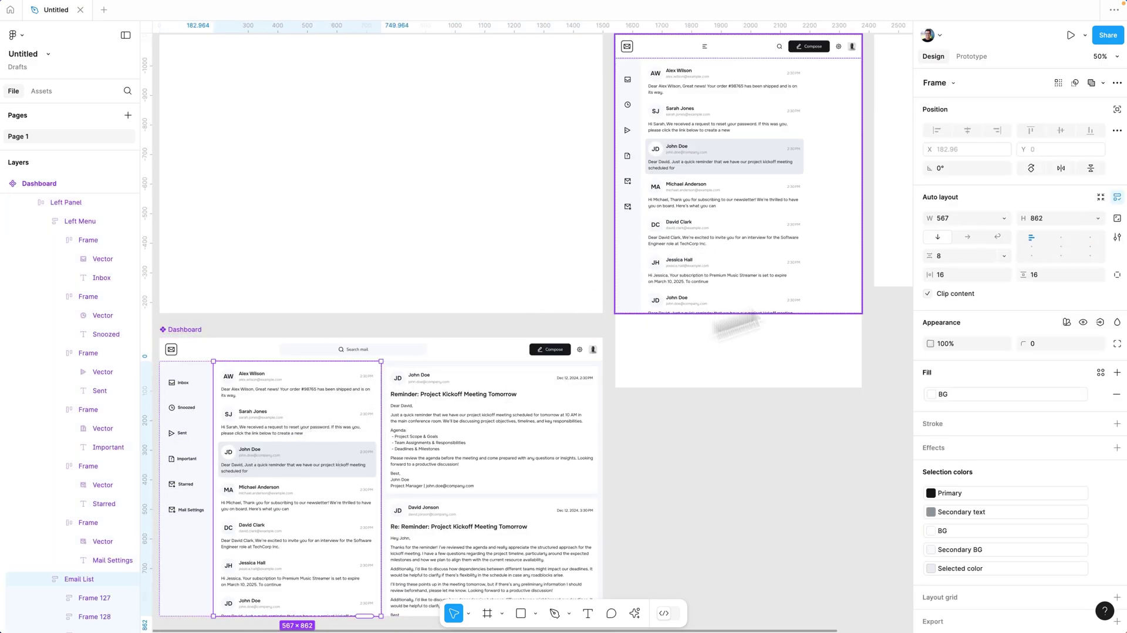
pyautogui.click(1003, 218)
pyautogui.click(1003, 248)
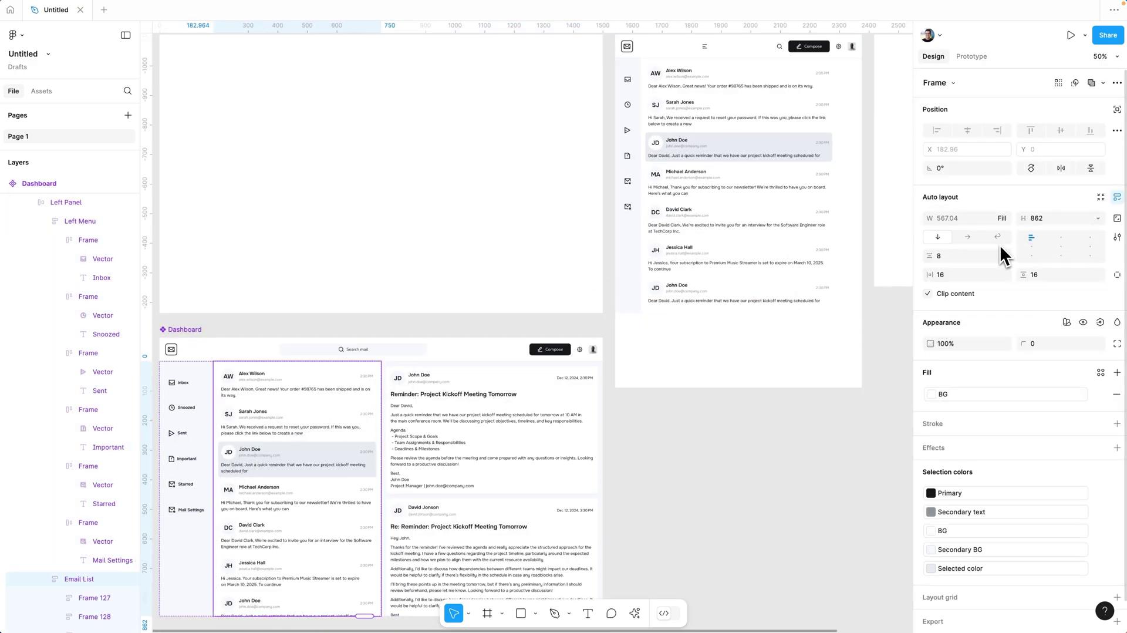
# - Set the width of the parent Left Panel frame in the main Dashboard component to Fill container
pyautogui.press('Escape')
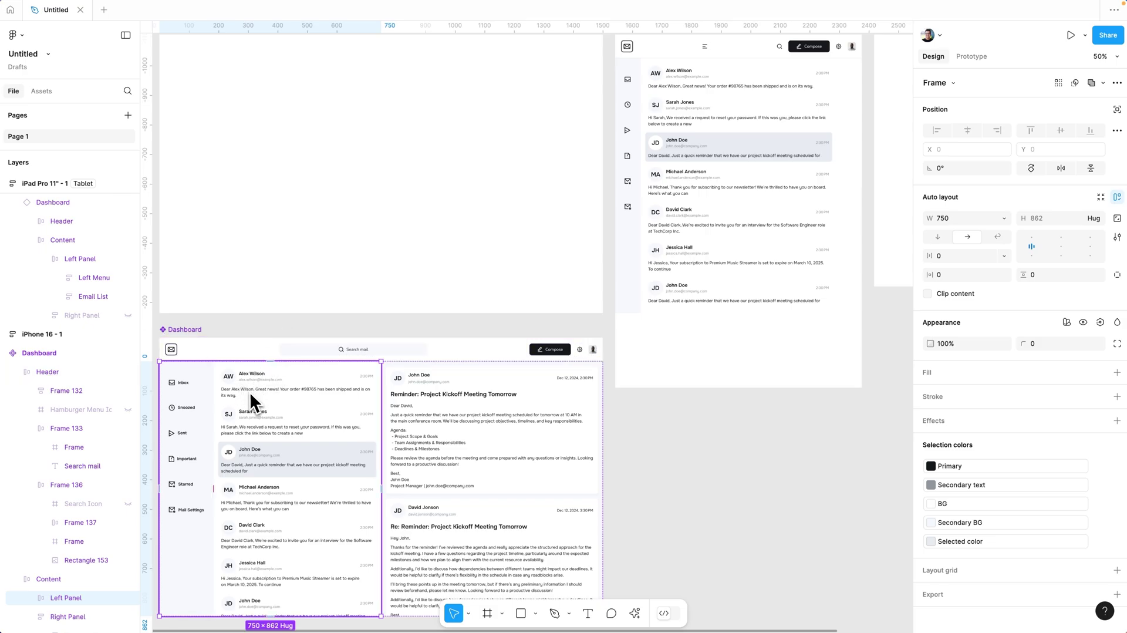
pyautogui.click(1004, 218)
pyautogui.click(999, 247)
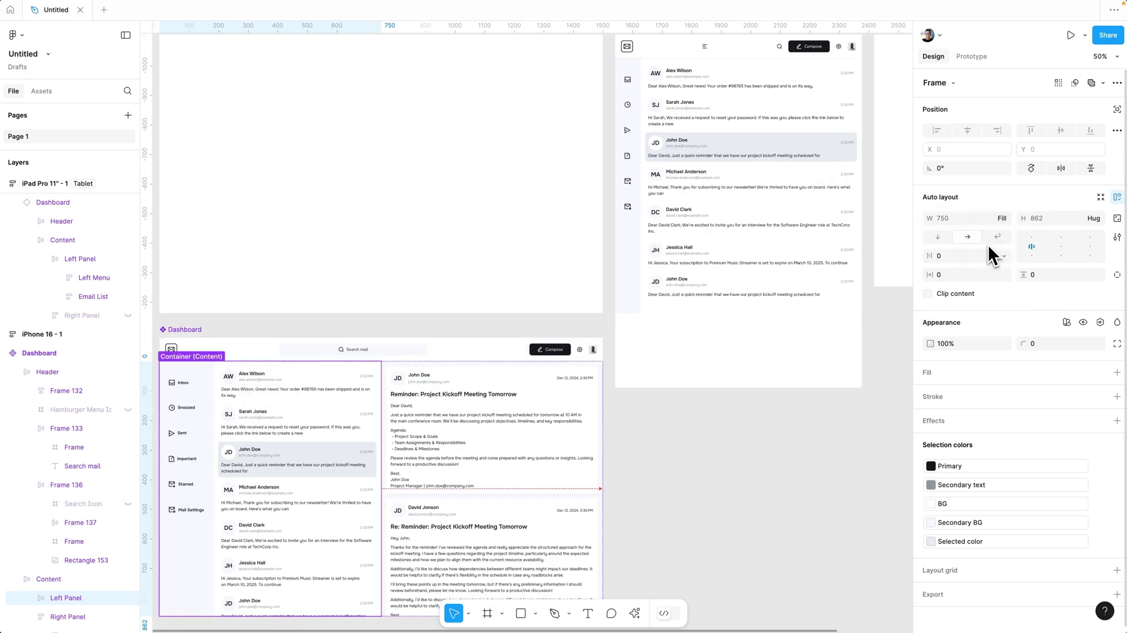
# - Move the Dashboard instance from the iPad Pro 11" frame into the iPhone 16 frame and select the iPhone frame
pyautogui.click(53, 202)
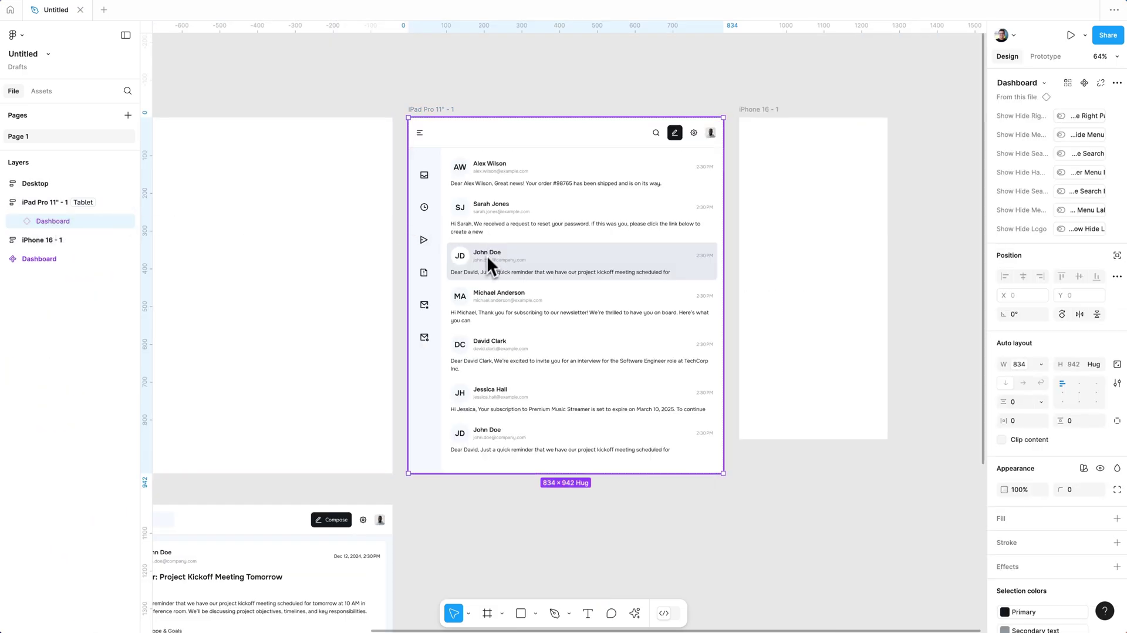
pyautogui.moveTo(479, 280); pyautogui.dragTo(787, 234)
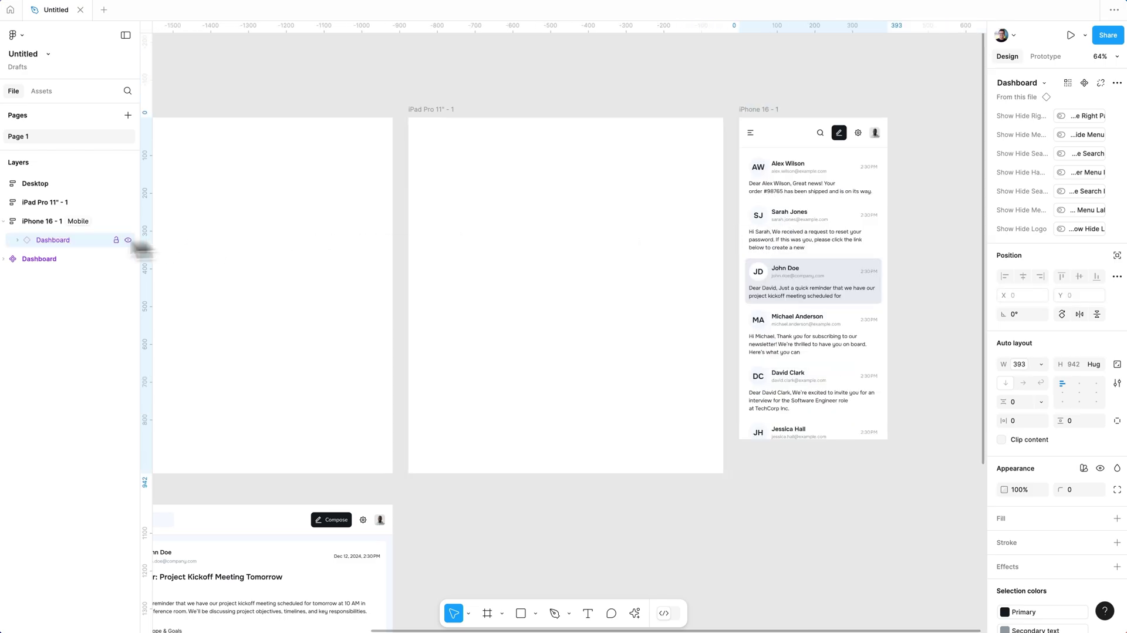
pyautogui.click(48, 227)
# - Move the Dashboard instance from the iPhone 16 frame back to the iPad Pro 11" frame
pyautogui.click(928, 108)
pyautogui.click(873, 216)
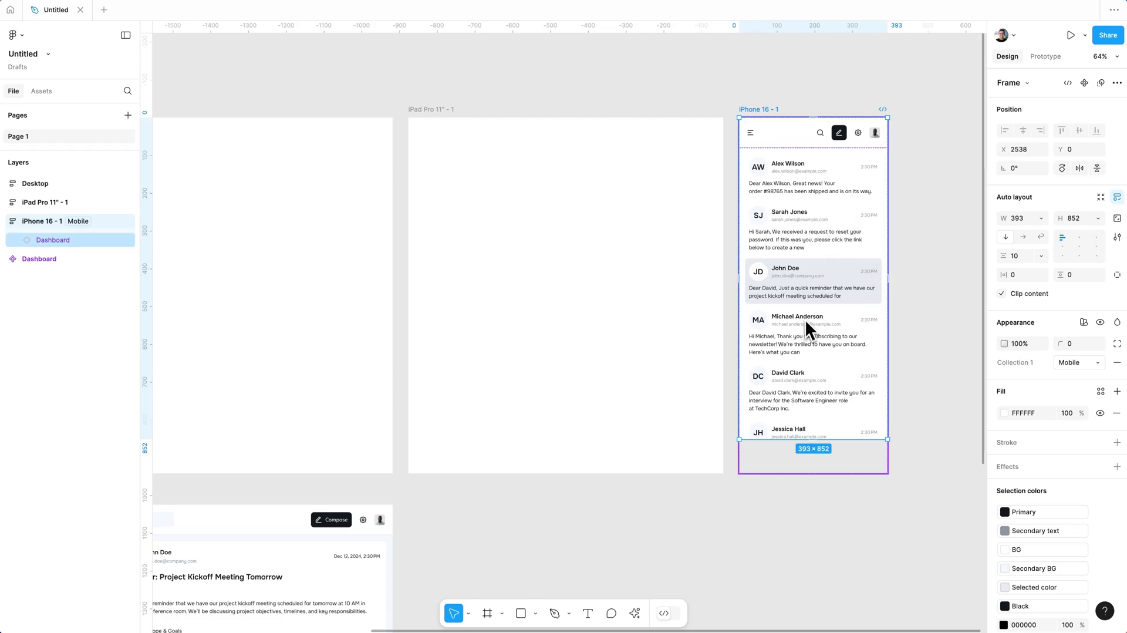
pyautogui.moveTo(925, 282); pyautogui.dragTo(424, 301)
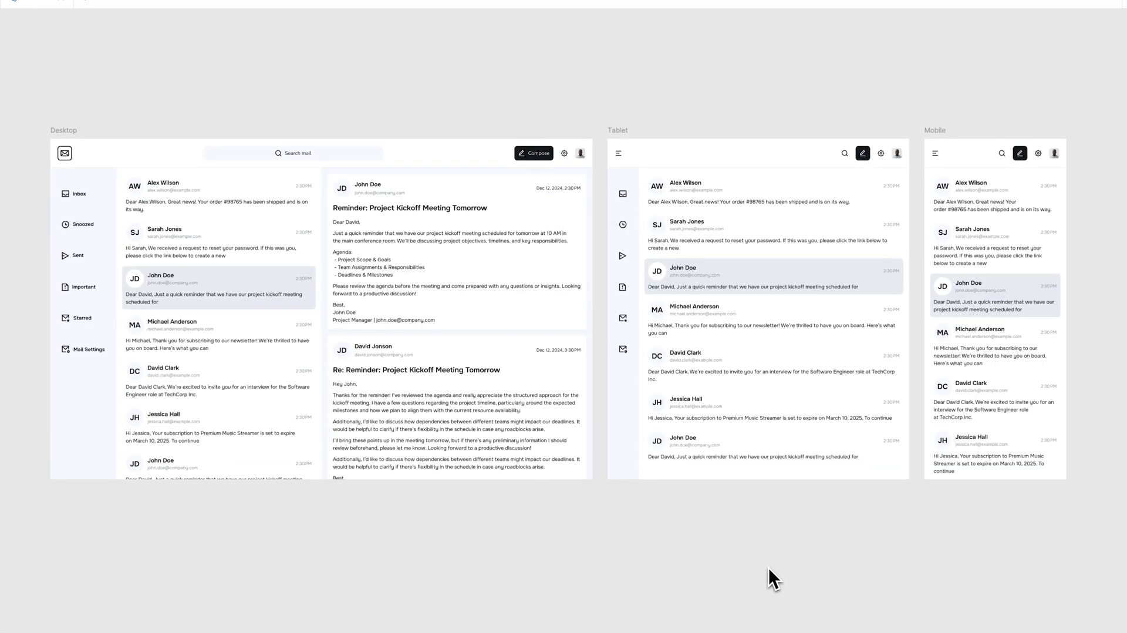